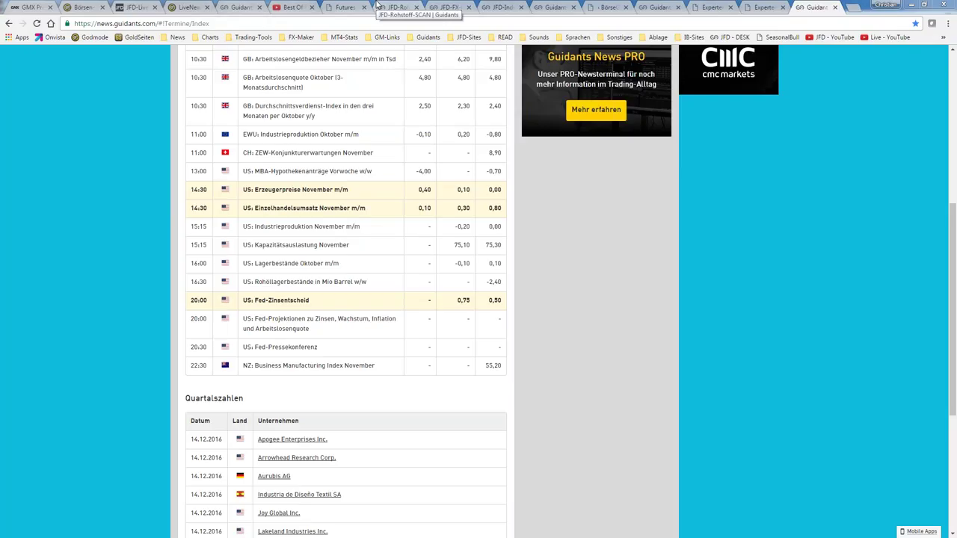
- Expand the post about EUR/USD and Silber am Tag der FED in the analyst's Guidants stream and view its charts
click(246, 7)
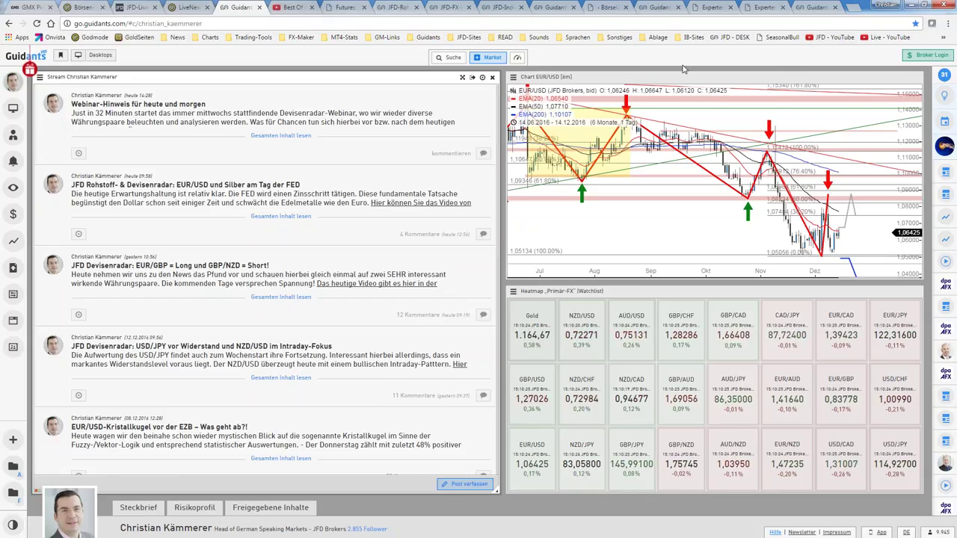
click(280, 216)
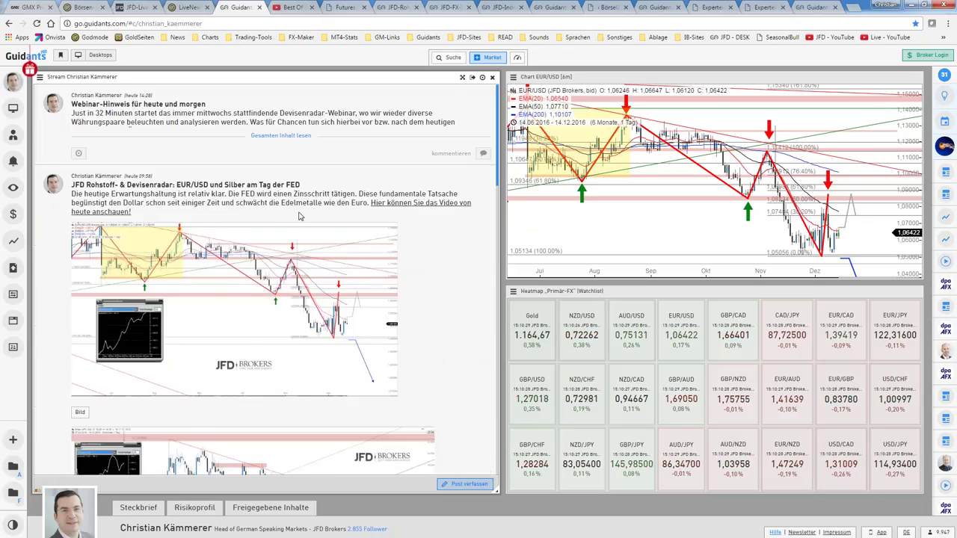
scroll(265, 299, down, 3)
scroll(266, 300, down, 2)
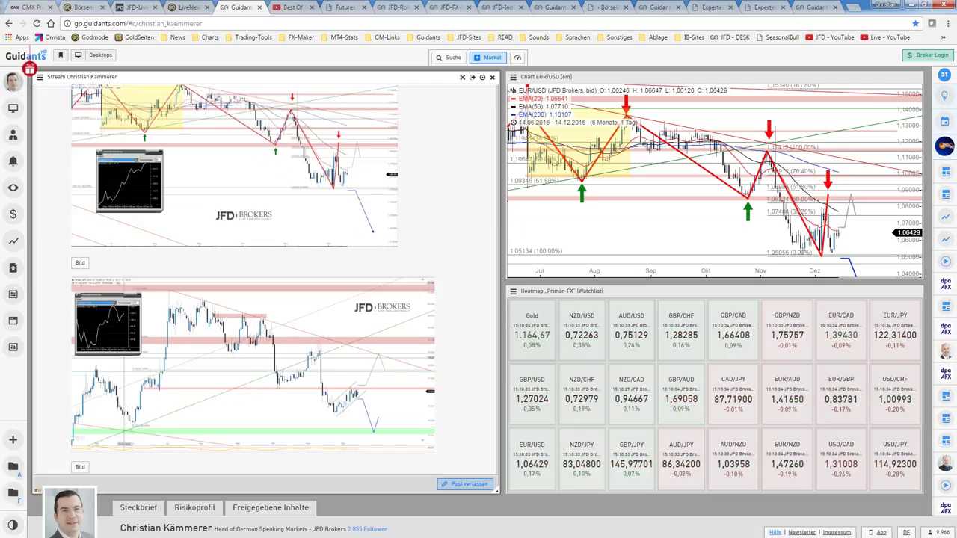
- Browse the stock and currency headlines on the GodmodeTrader home page
click(85, 5)
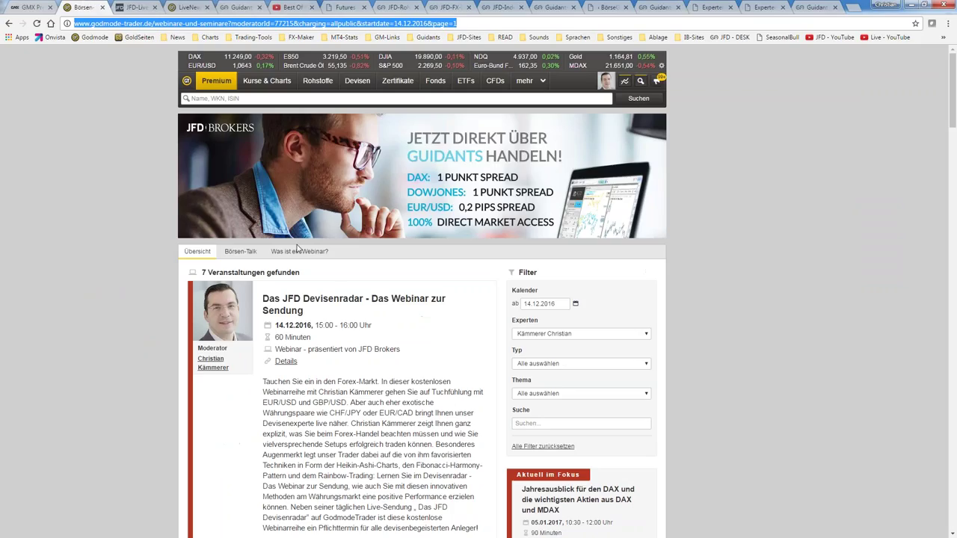
click(187, 80)
scroll(286, 157, down, 5)
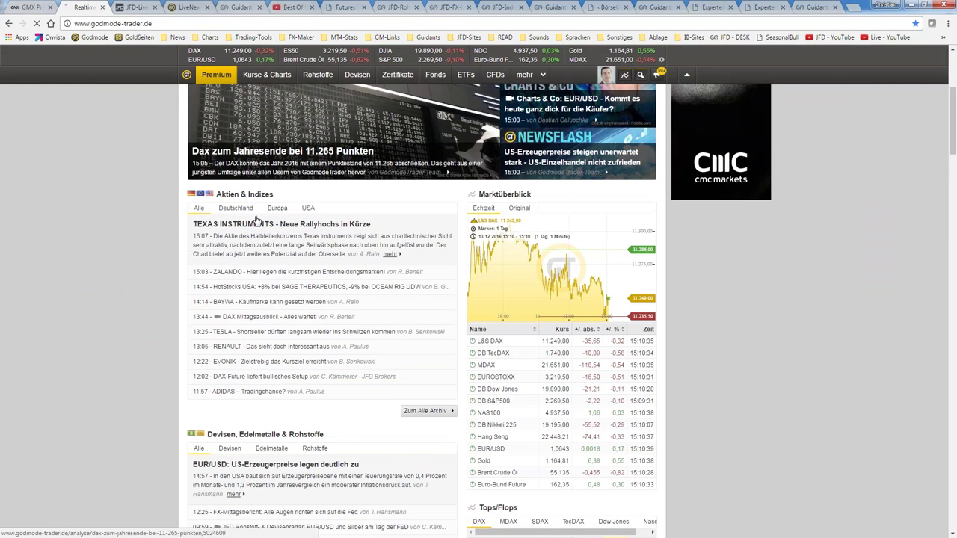
scroll(257, 302, down, 1)
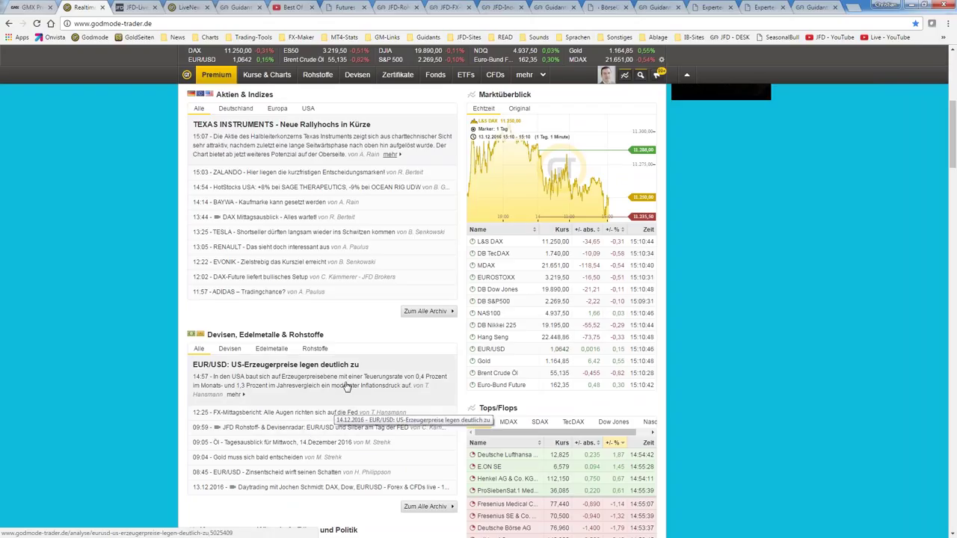
scroll(346, 386, up, 2)
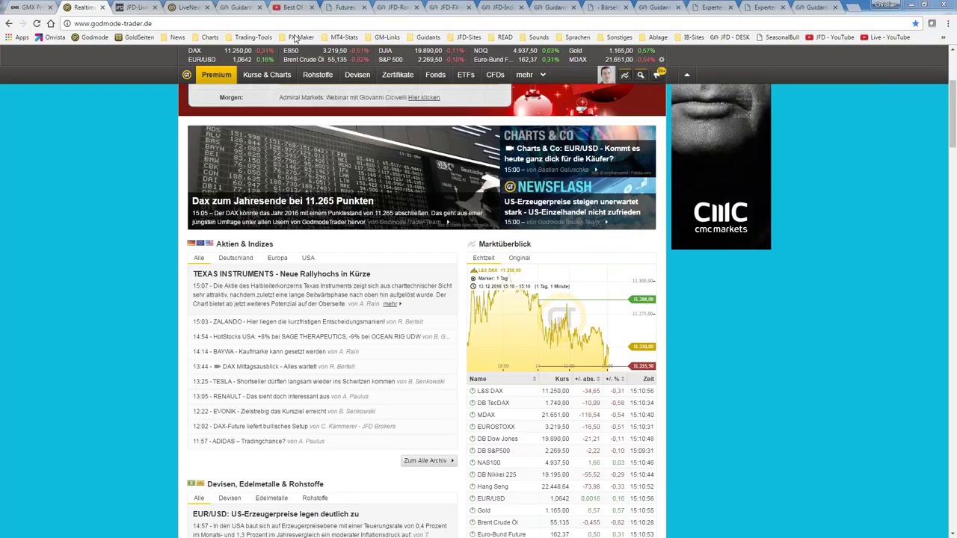
- Review the stream's analysis charts again and highlight the Fed-Pressekonferenz entry in the Guidants economic calendar
click(235, 6)
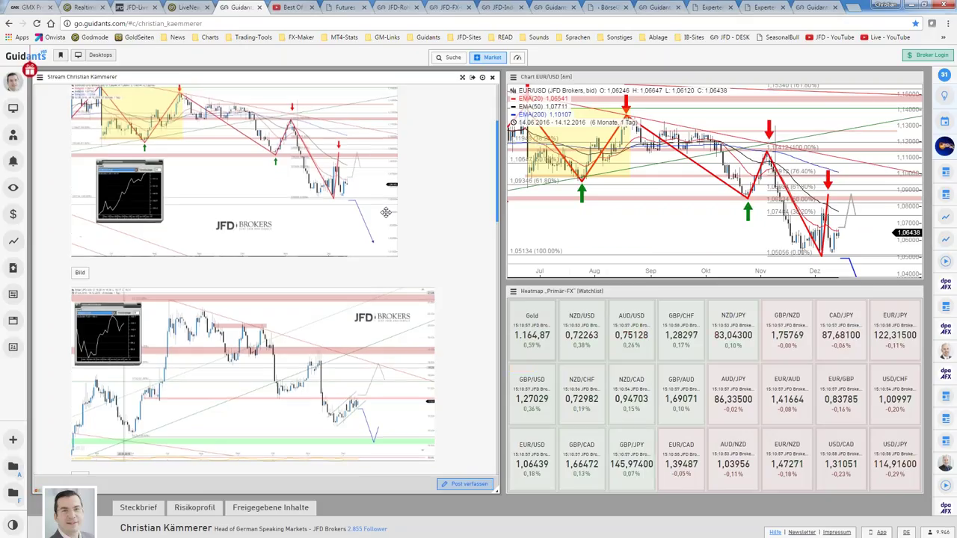
scroll(386, 213, down, 1)
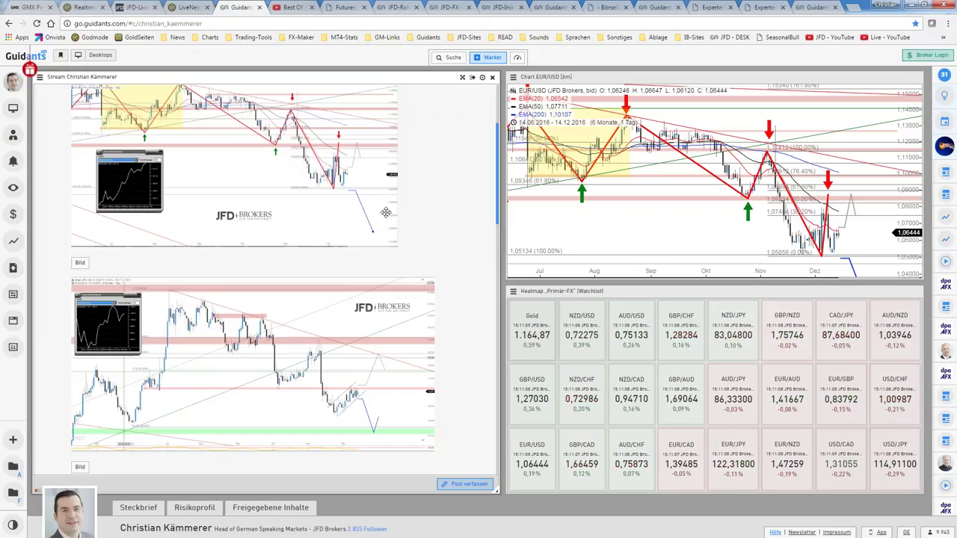
click(814, 6)
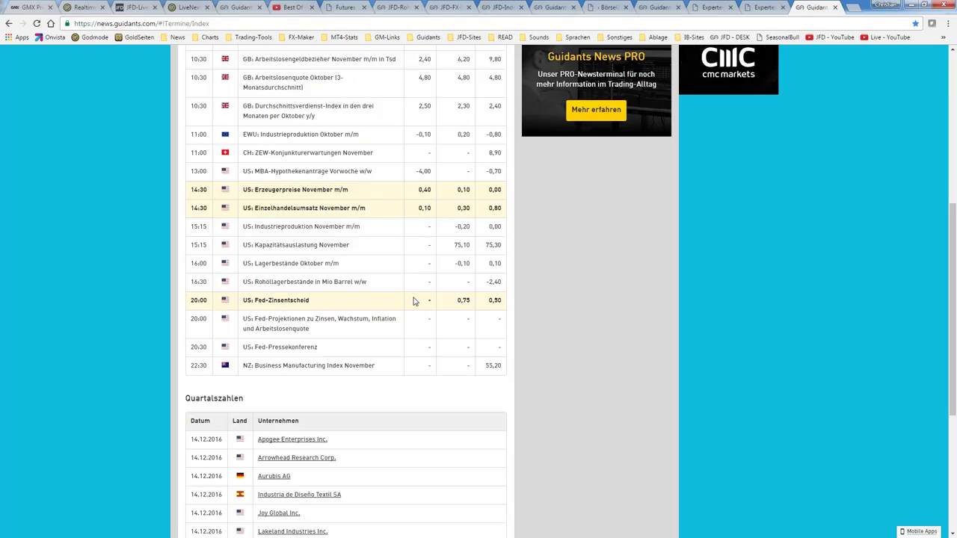
drag(327, 350, 253, 349)
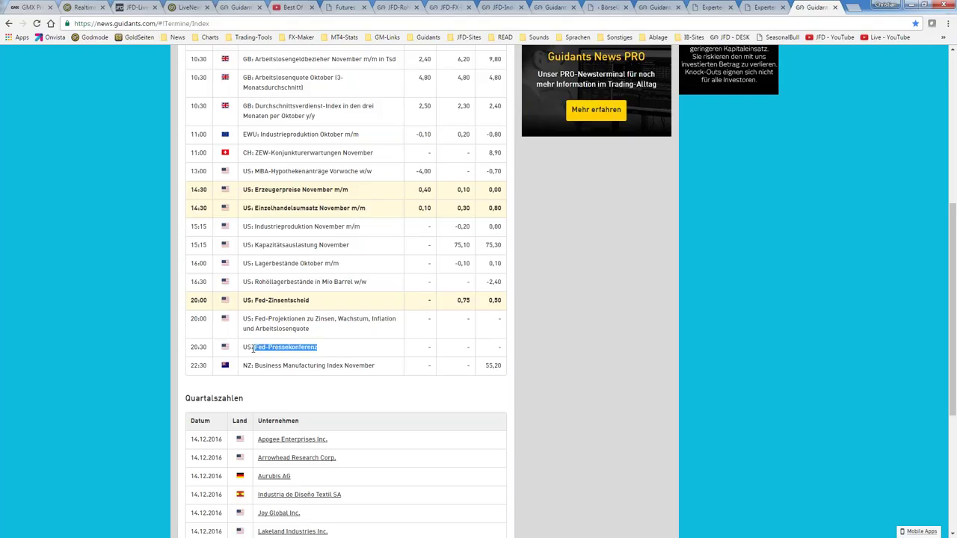
click(375, 352)
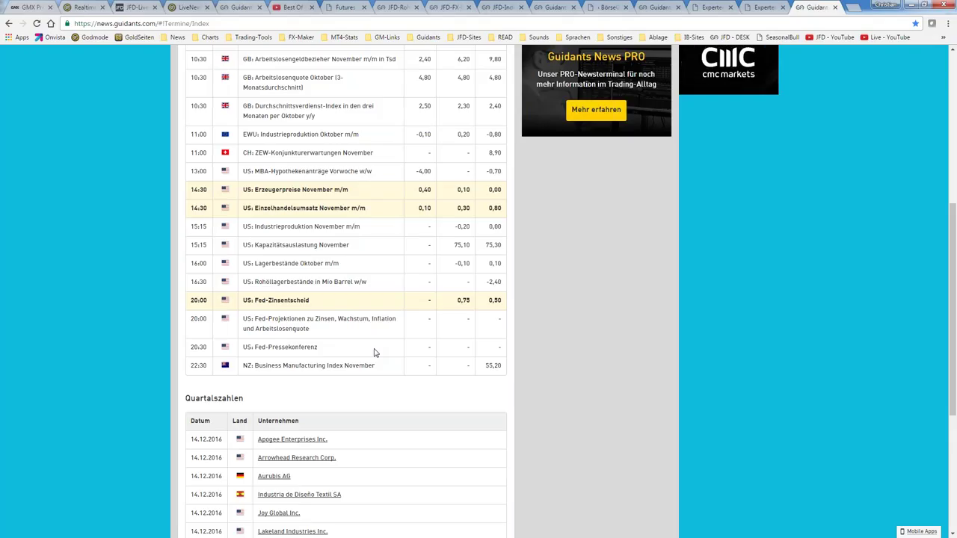
- Show the EUR/USD weekly chart maximized on the JFD-FX desktop, covering about 11 years with free space after the latest candles
click(246, 9)
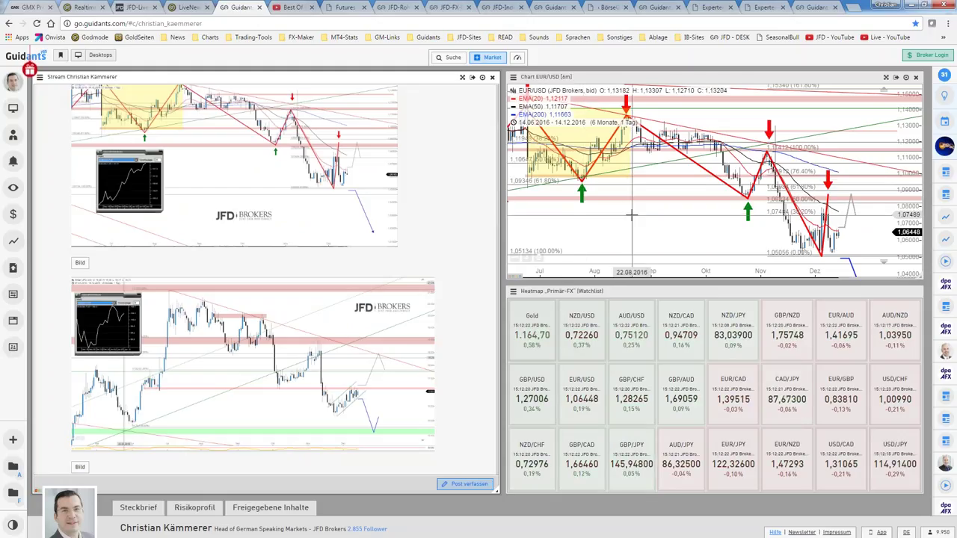
click(447, 7)
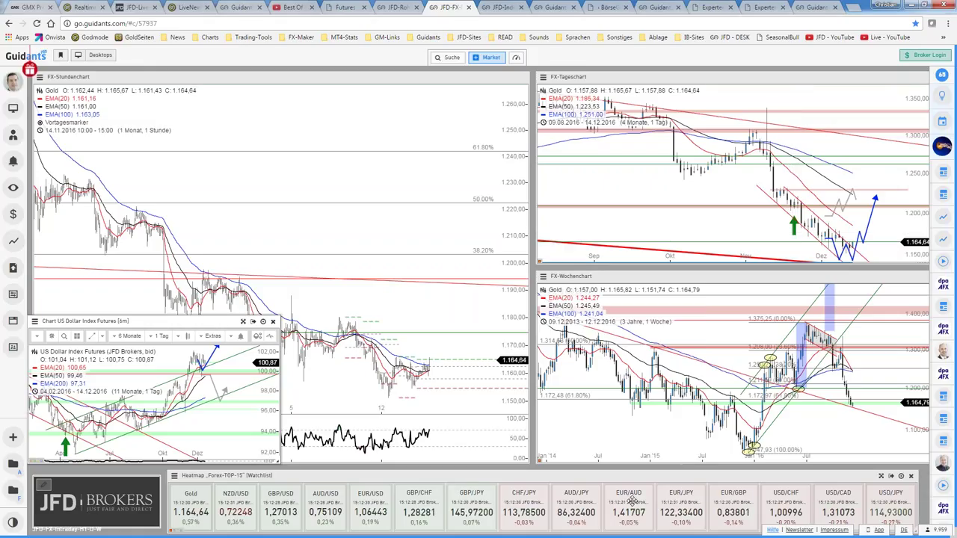
click(377, 505)
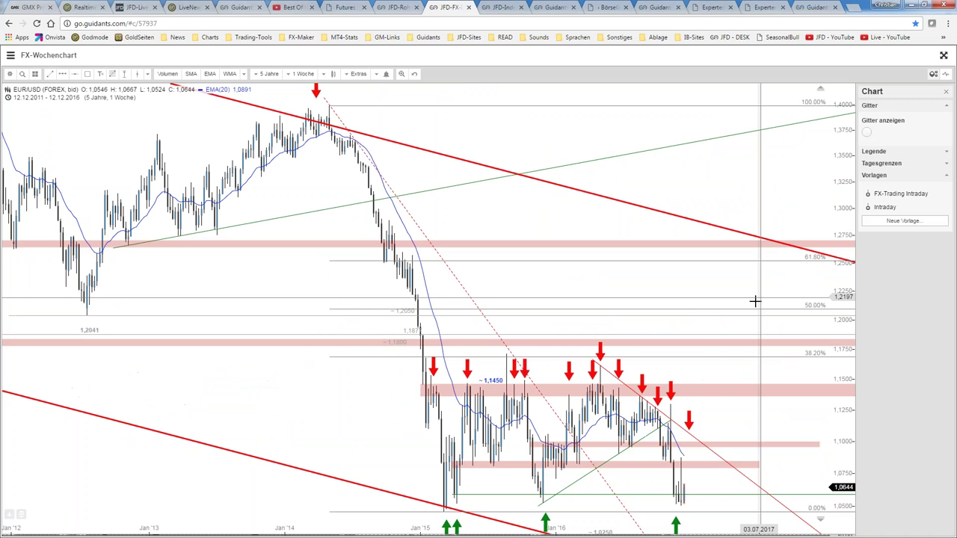
scroll(755, 302, down, 5)
scroll(755, 301, down, 3)
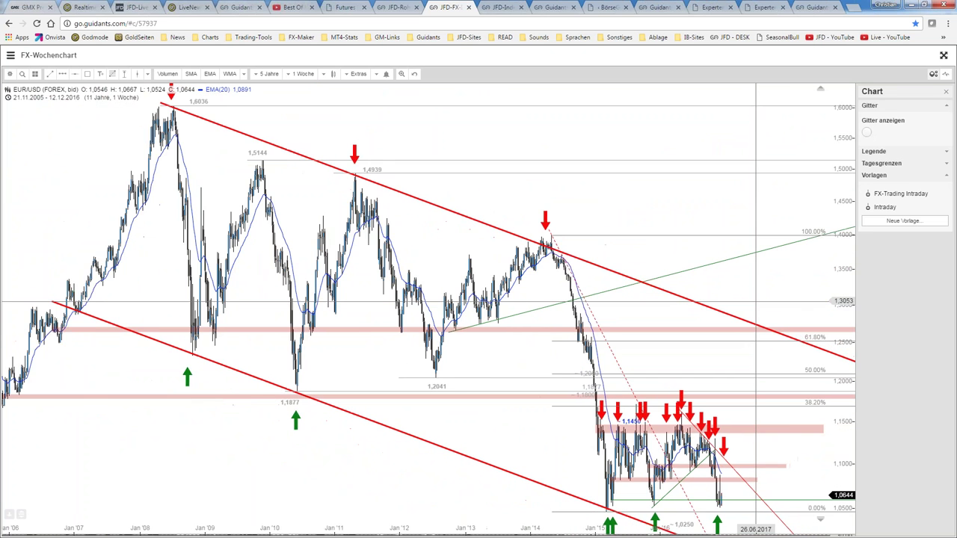
drag(835, 273, 688, 249)
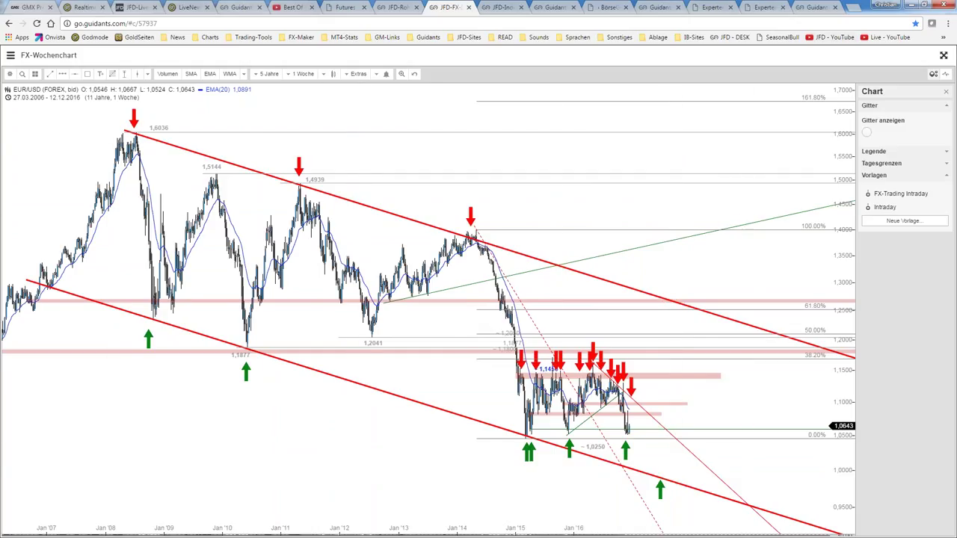
- Open the JFD-Research-Site in a new tab and view the chart in the article "EUR/USD - Damit rechnet NIEMAND!"
click(852, 7)
click(425, 37)
mouse_move(469, 36)
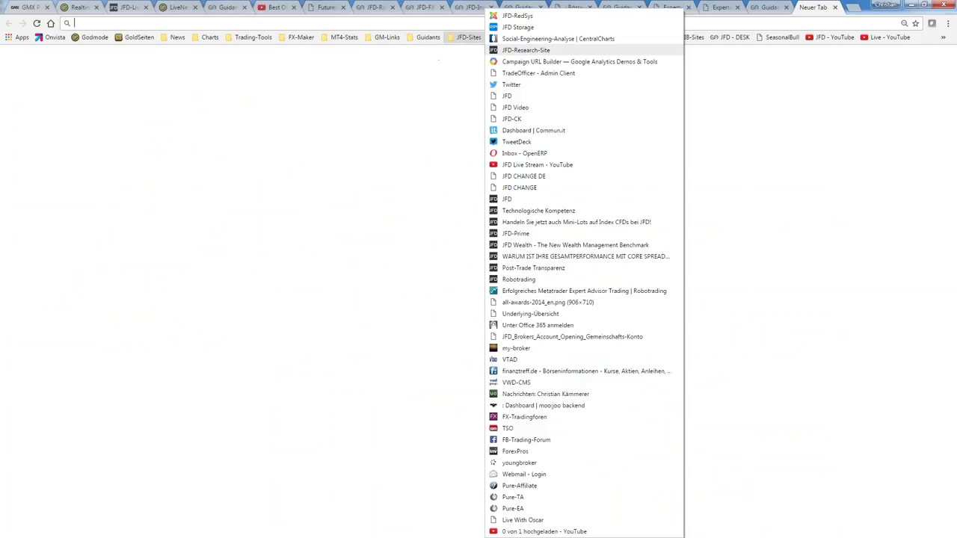
click(538, 280)
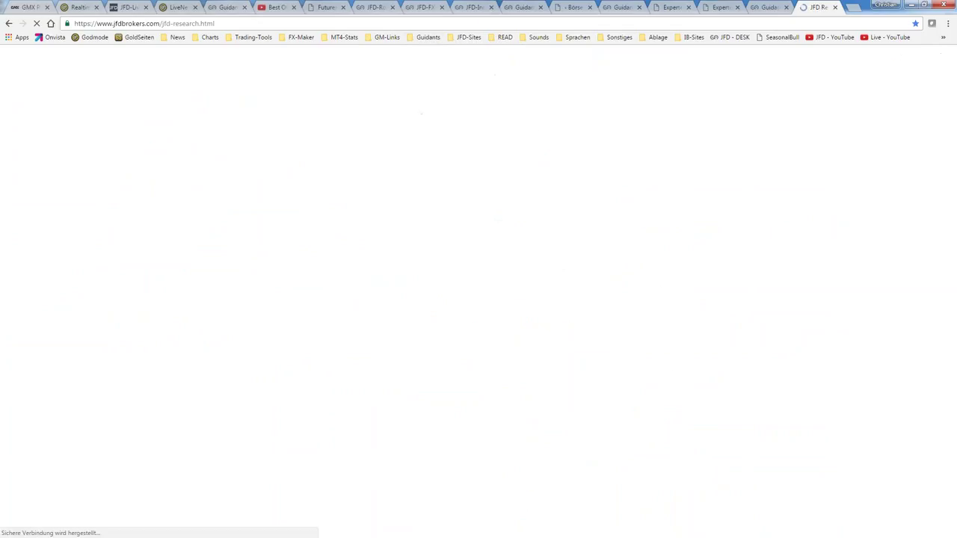
scroll(517, 306, down, 5)
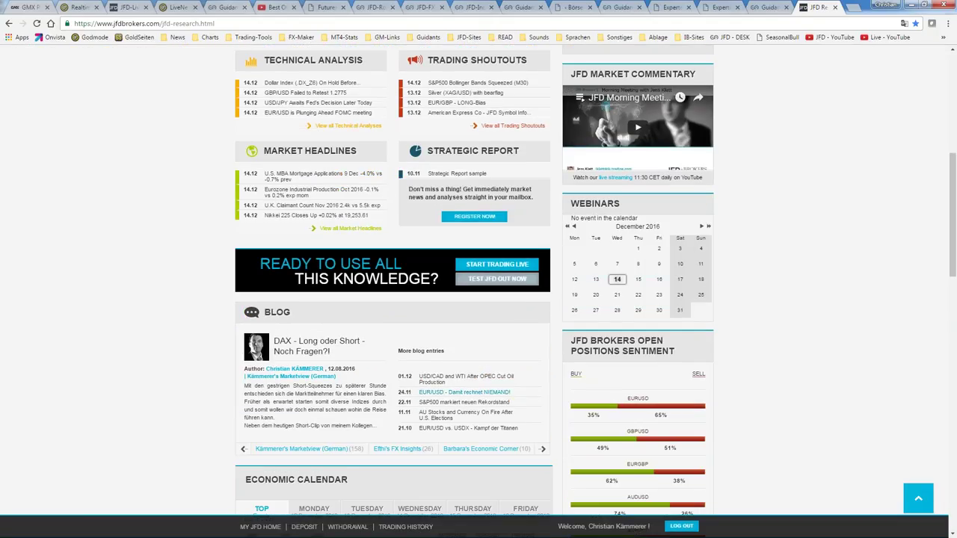
click(441, 393)
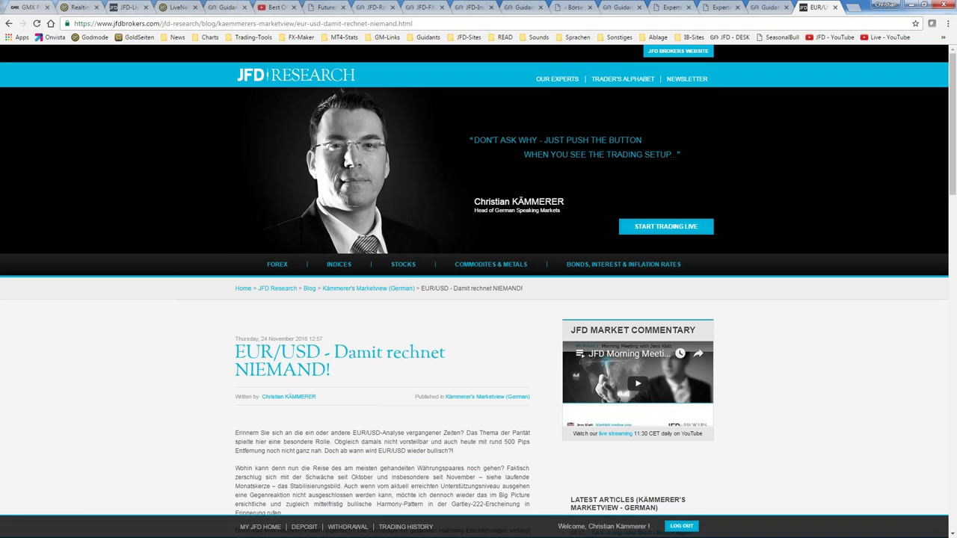
scroll(478, 288, down, 9)
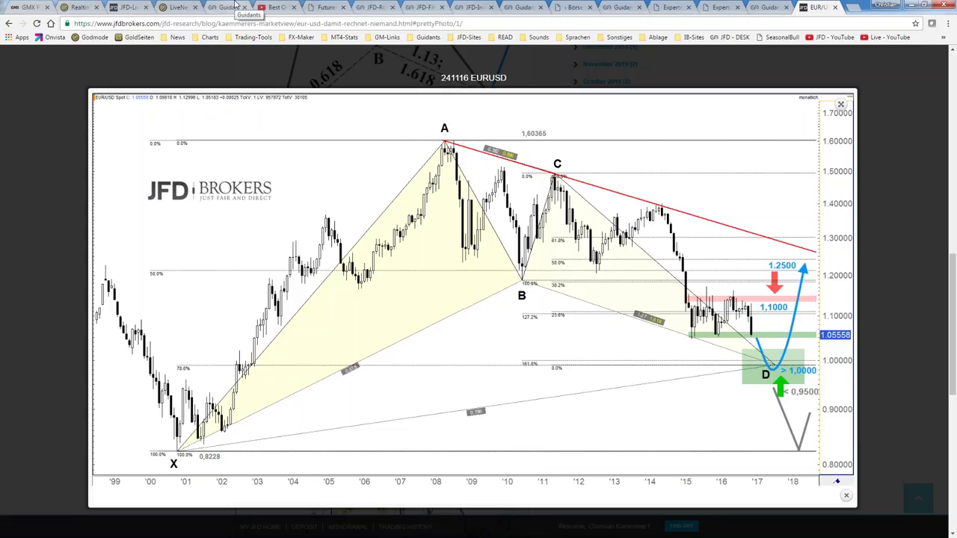
- Go back to the JFD-FX desktop and examine the EUR/USD daily chart maximized, from November to the latest candles
click(237, 6)
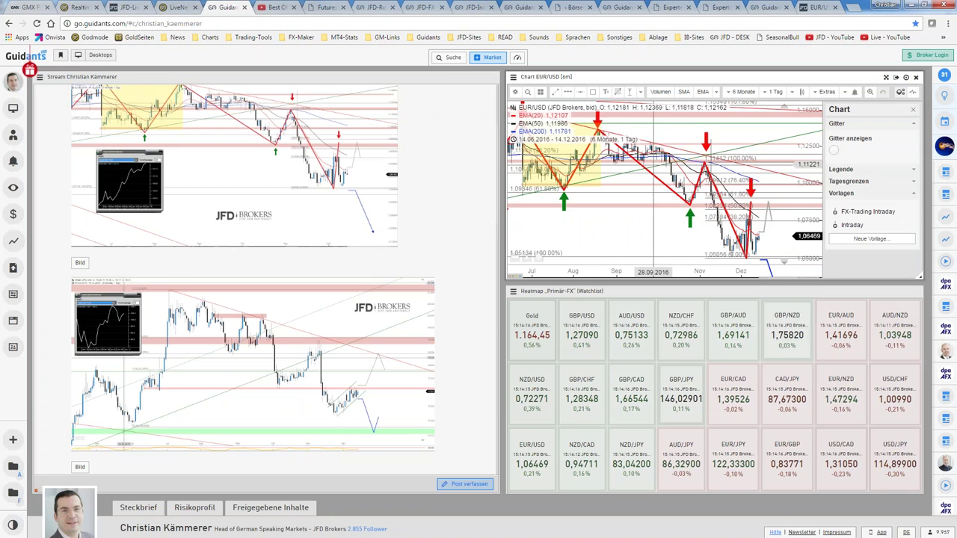
click(426, 8)
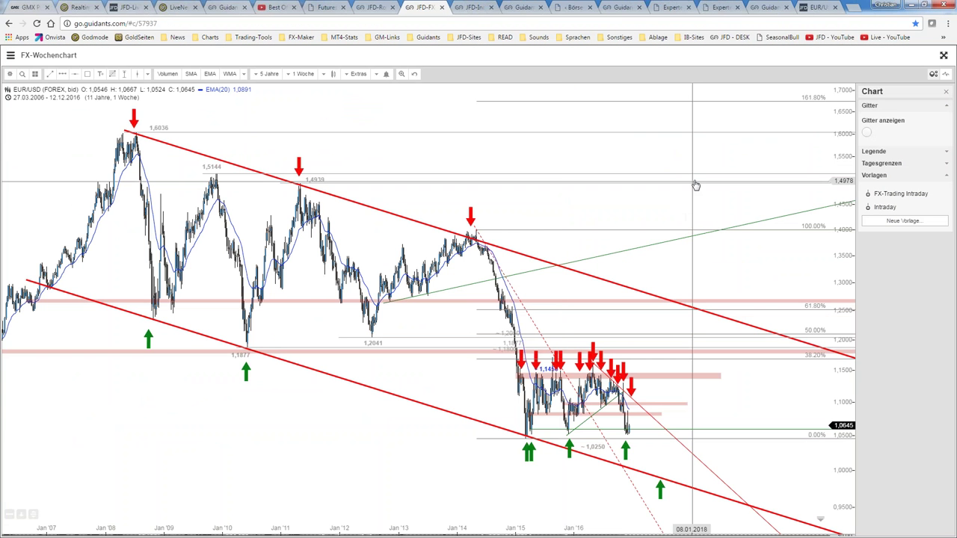
click(946, 72)
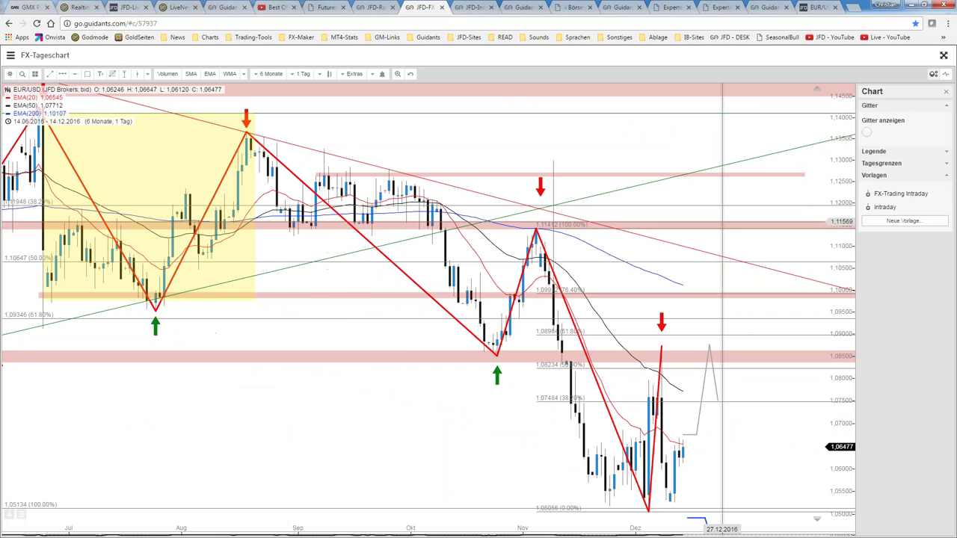
scroll(697, 352, up, 3)
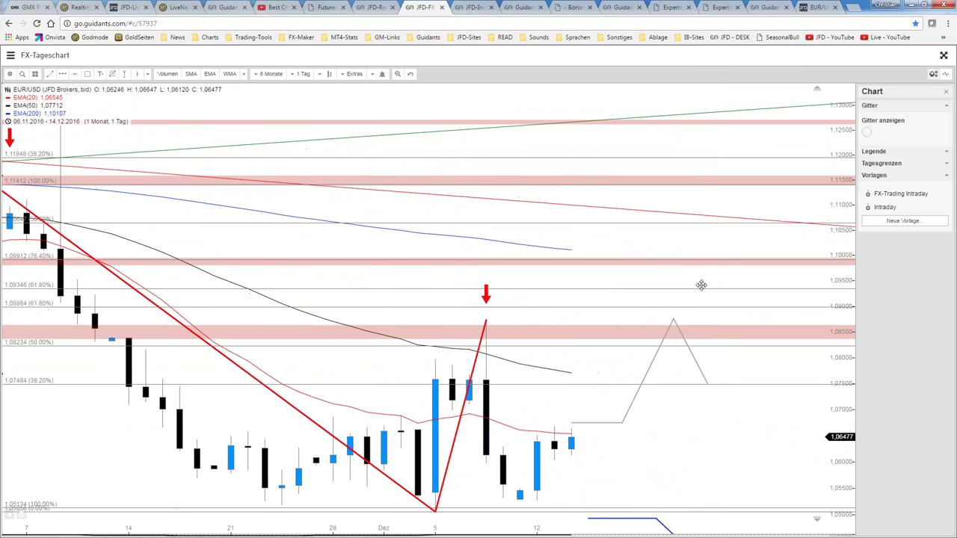
scroll(598, 321, down, 2)
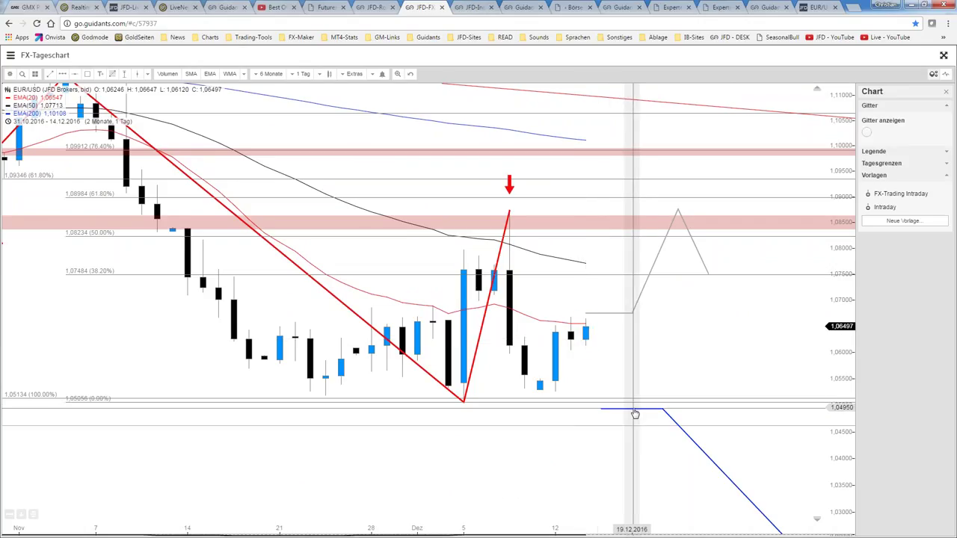
- Extend the daily chart's range to about three years to inspect the March 2015 low, then return to recent months
scroll(635, 414, down, 3)
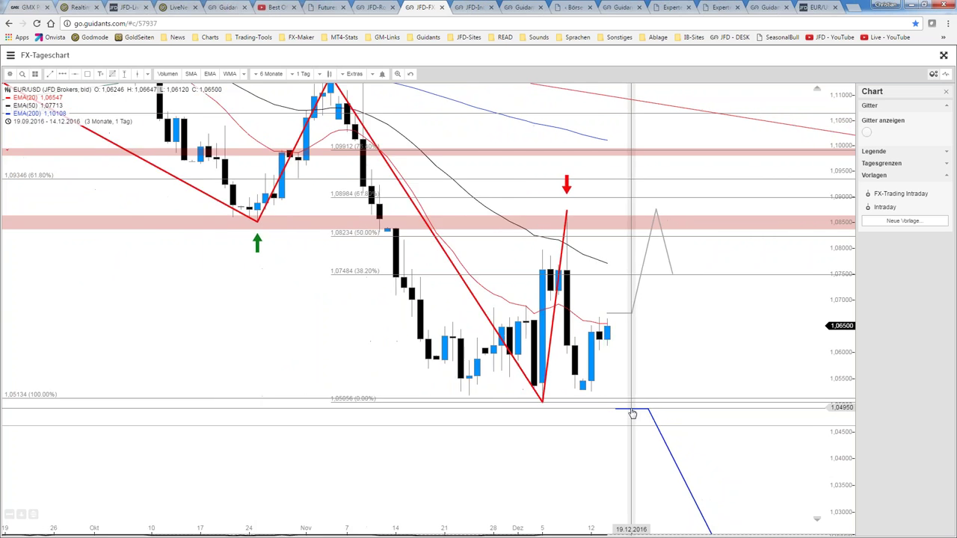
scroll(633, 413, down, 5)
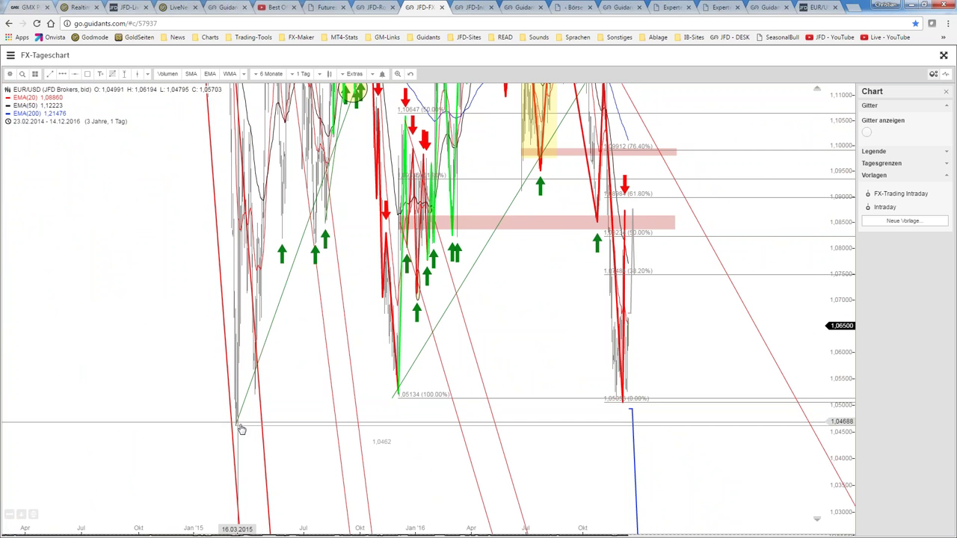
scroll(620, 417, up, 5)
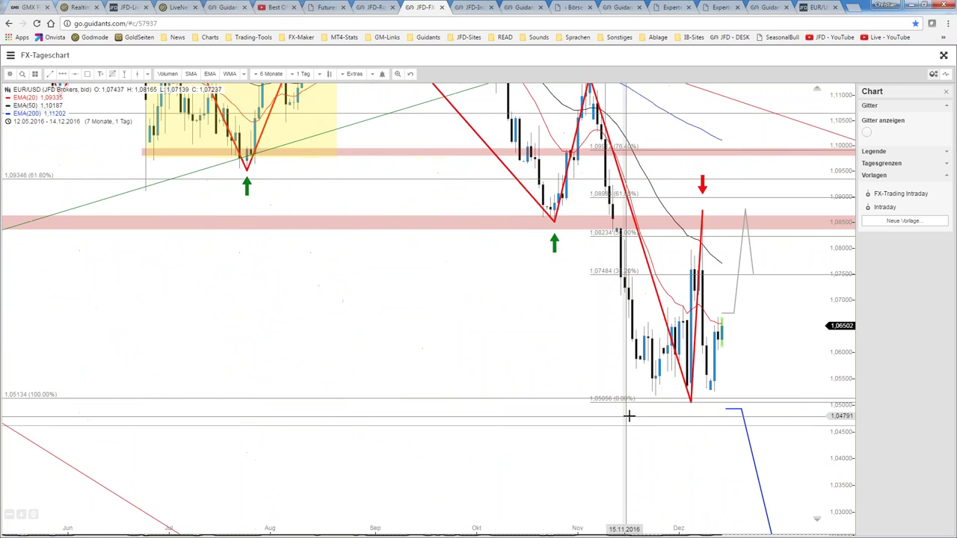
- Examine the blue downward projection arrow and compress the price scale so both projected paths fit in the daily chart
scroll(629, 417, up, 5)
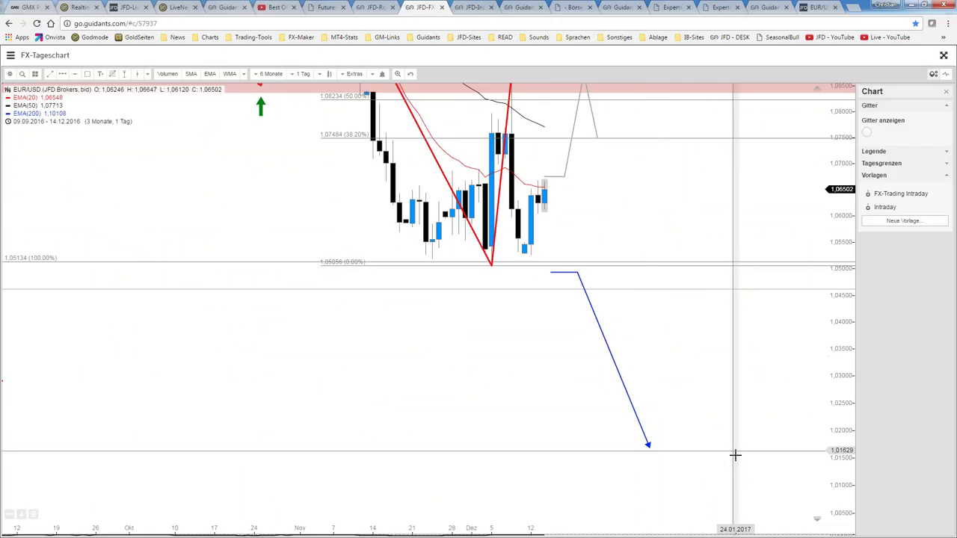
scroll(645, 332, down, 1)
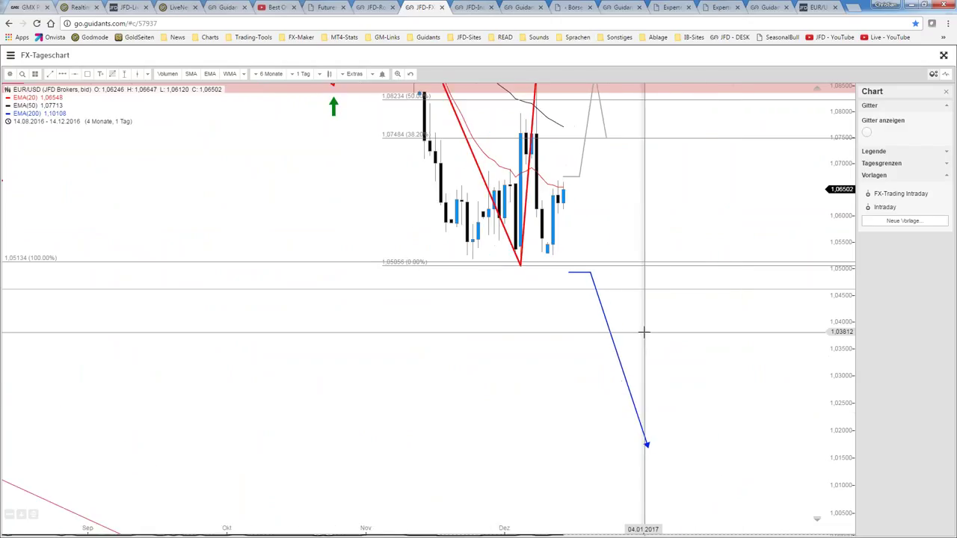
scroll(645, 332, up, 1)
drag(644, 332, 755, 389)
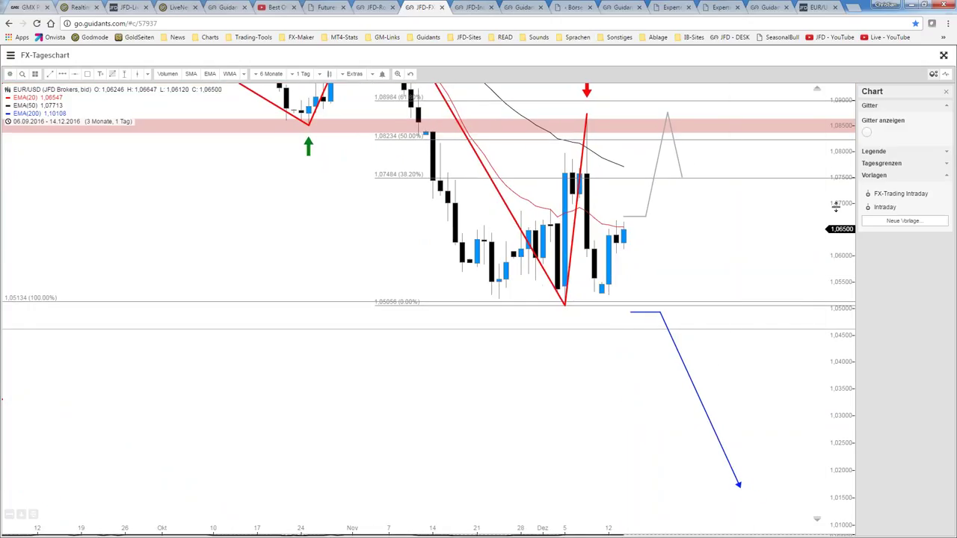
drag(830, 255, 827, 277)
drag(681, 258, 679, 257)
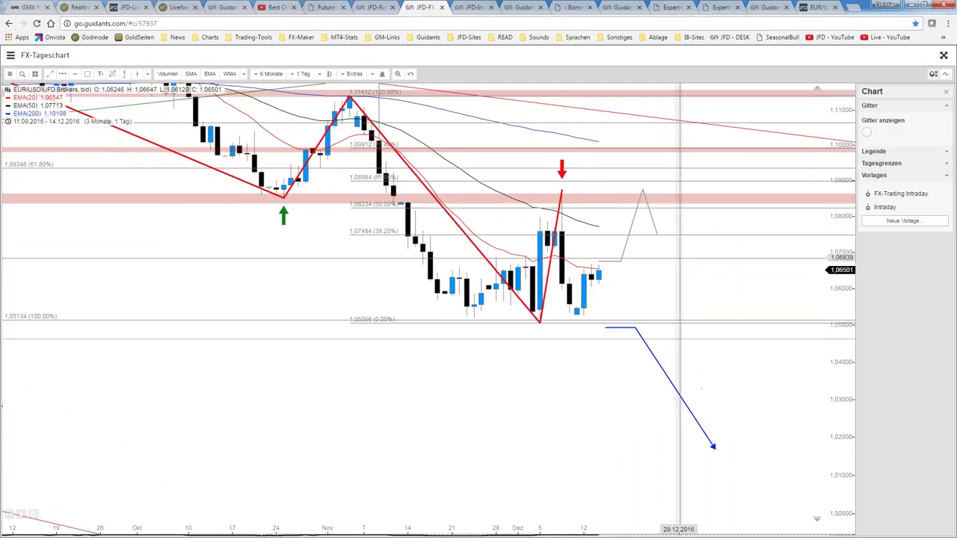
scroll(679, 258, down, 1)
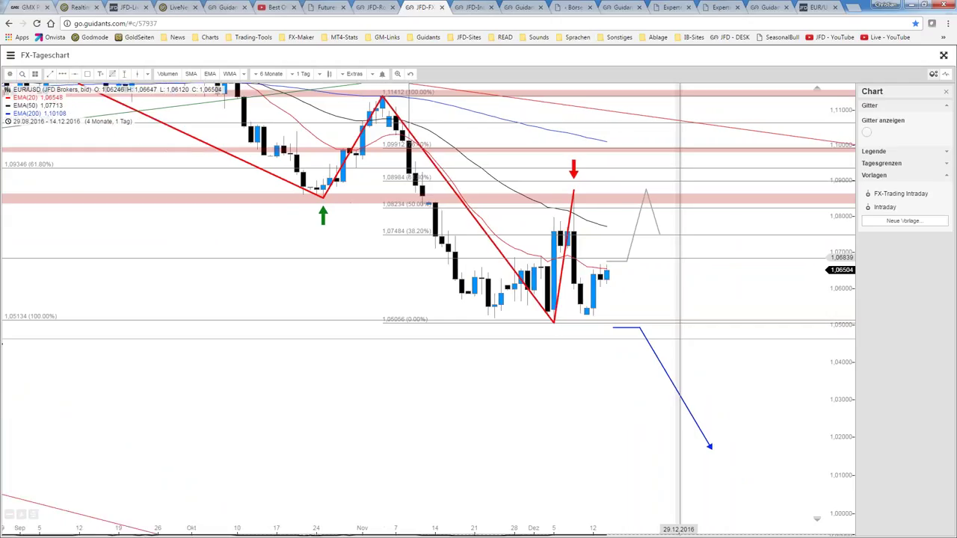
- Extend the EUR/USD daily chart back to August, view the full blue projection arrow, and return to the desktop
scroll(679, 258, down, 1)
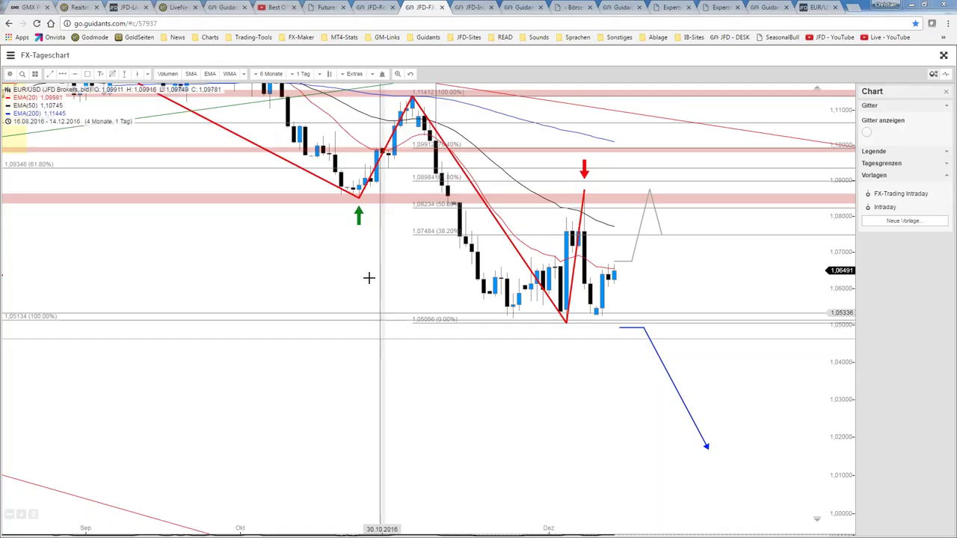
drag(369, 278, 343, 339)
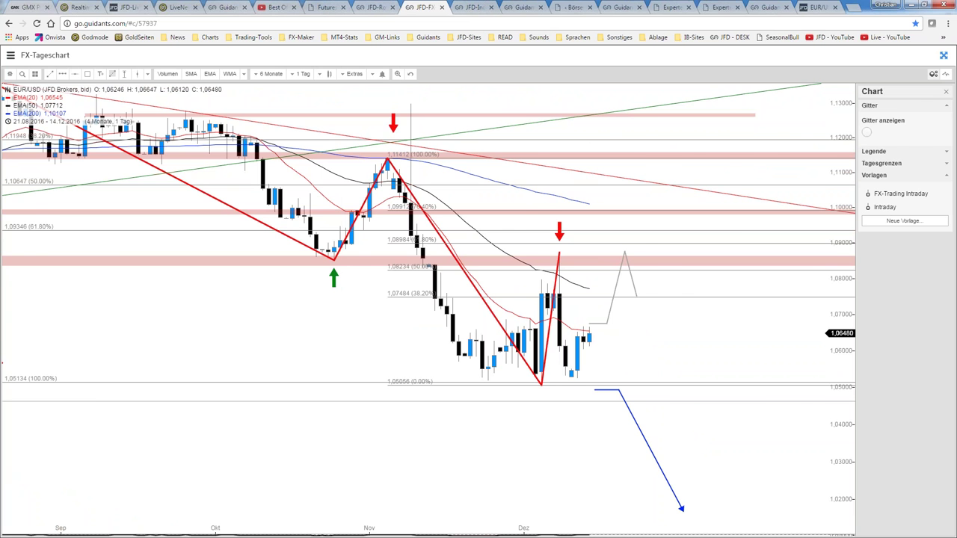
click(944, 54)
- Maximize the US Dollar Index Futures daily chart and fit the blue upward arrow and the grey downward path in view
click(242, 321)
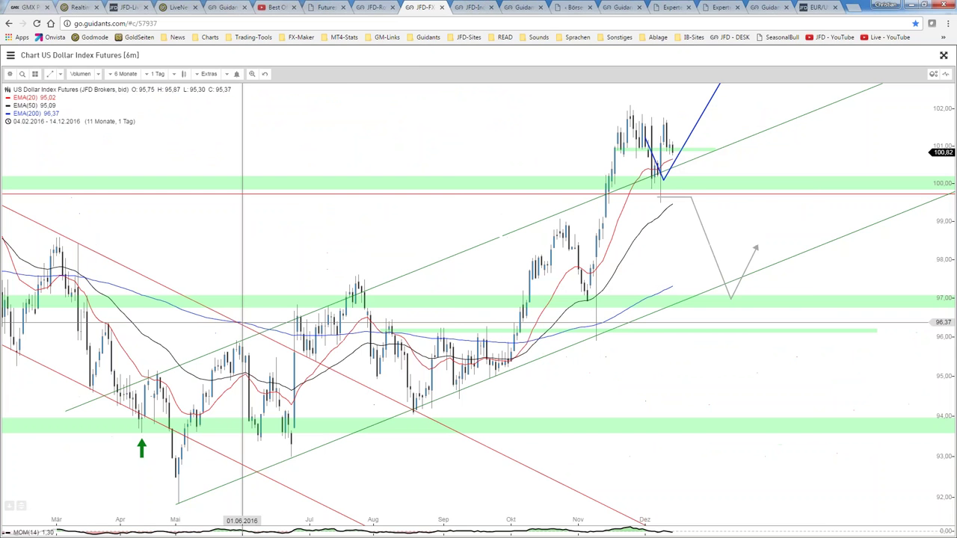
scroll(919, 212, up, 3)
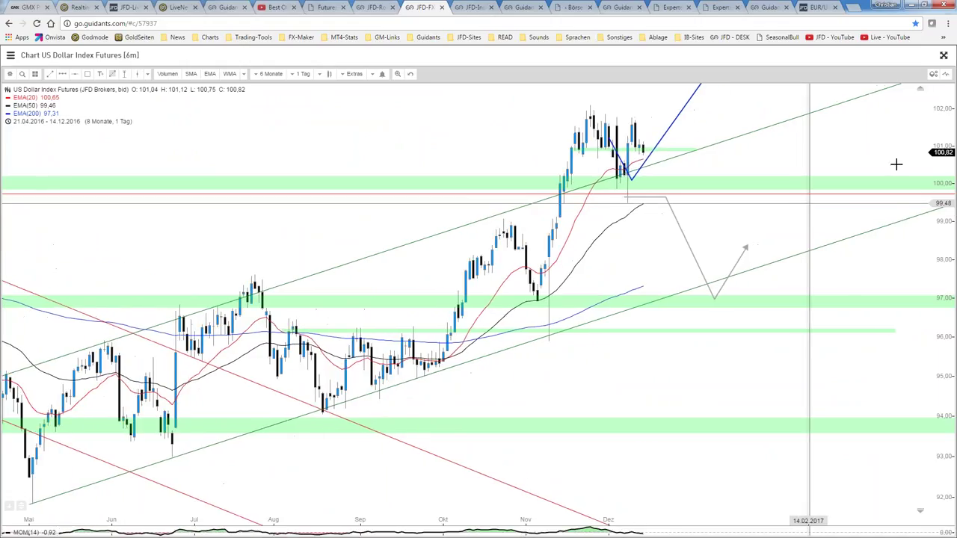
drag(946, 135, 946, 157)
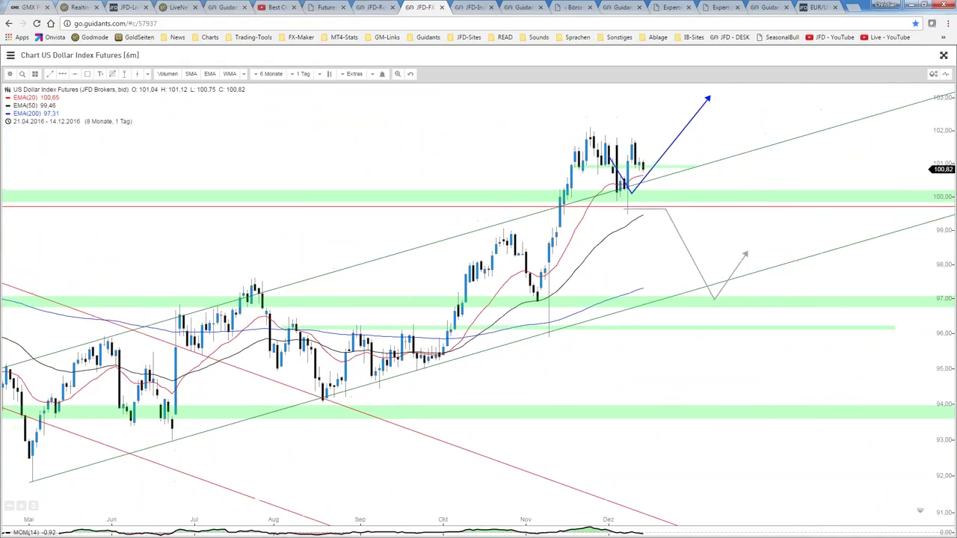
drag(762, 172, 820, 200)
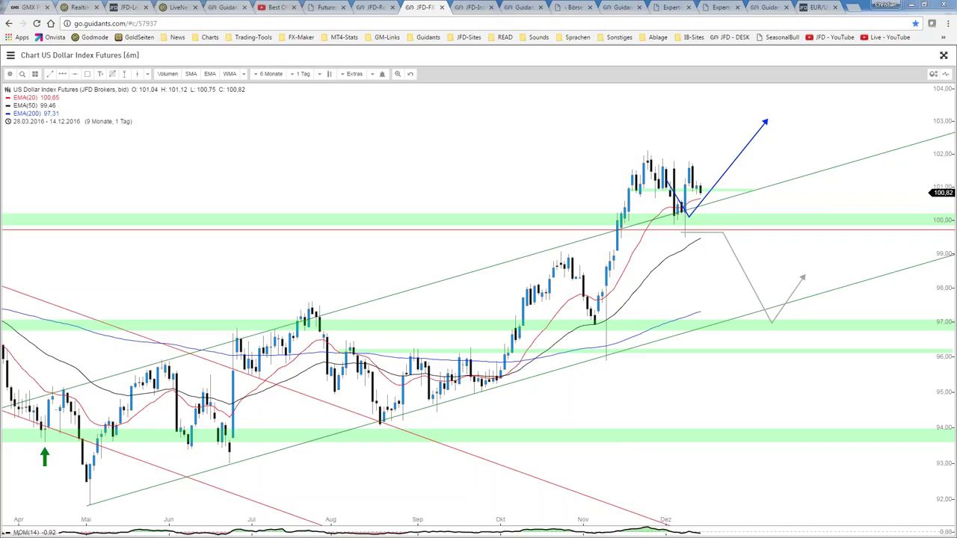
- Switch to the Tradesignal Online window, maximize it, and examine the target boxes on the weekly US Dollar Index chart
key(alt+Tab)
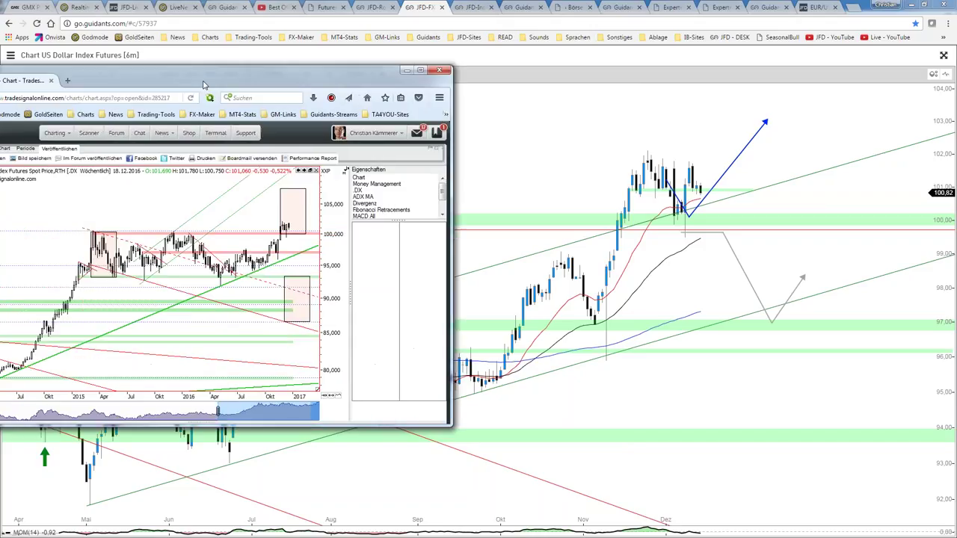
click(573, 82)
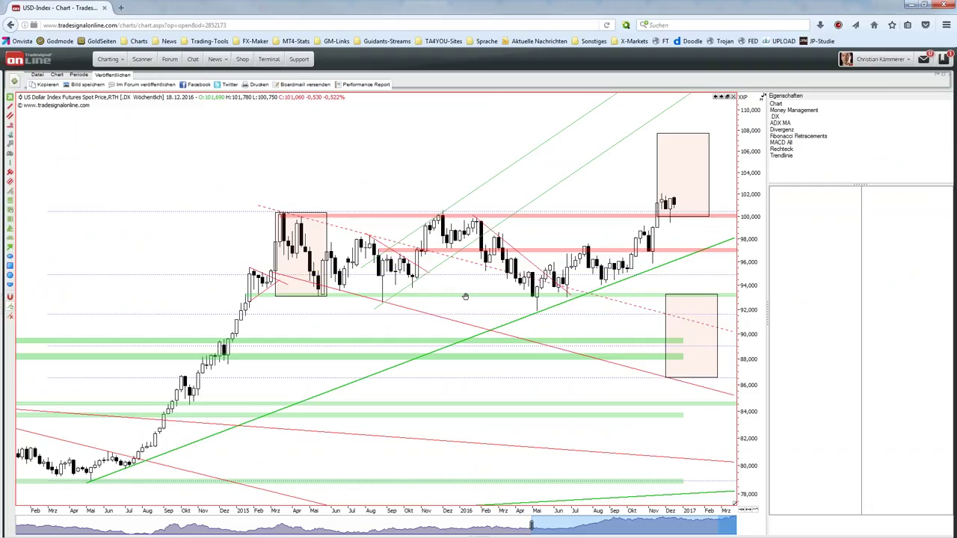
mouse_move(465, 297)
drag(679, 238, 670, 143)
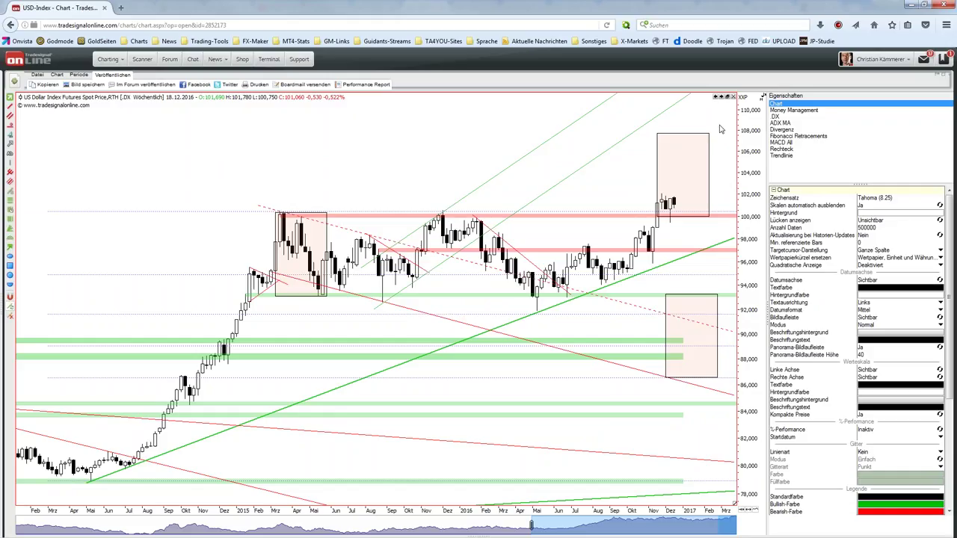
drag(719, 135, 717, 135)
- Extend the weekly US Dollar Index chart's history back to 2007
scroll(695, 532, down, 5)
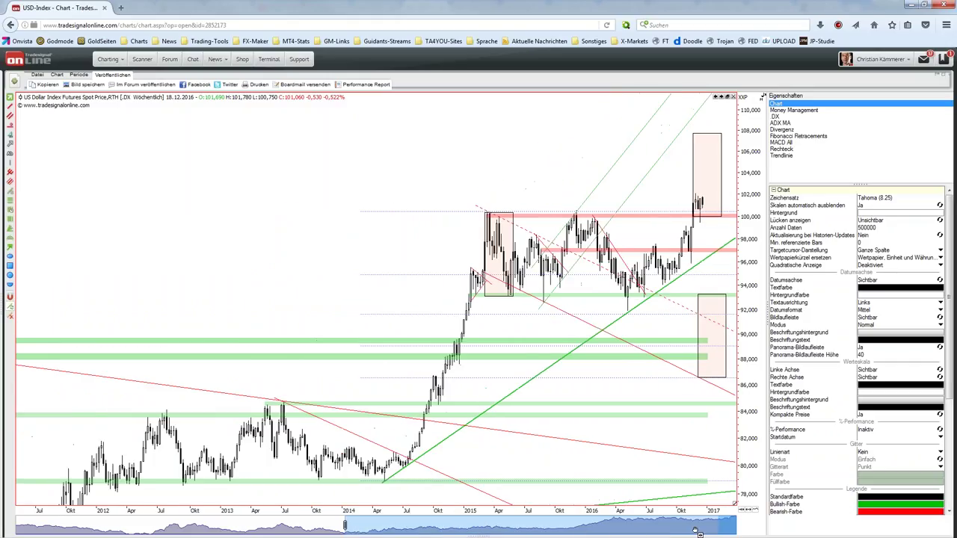
scroll(695, 532, down, 5)
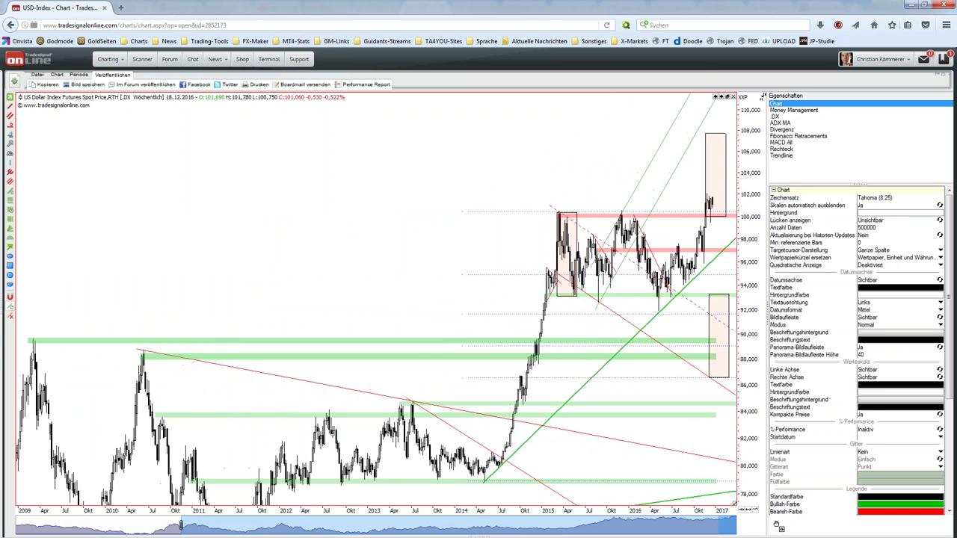
scroll(778, 528, down, 2)
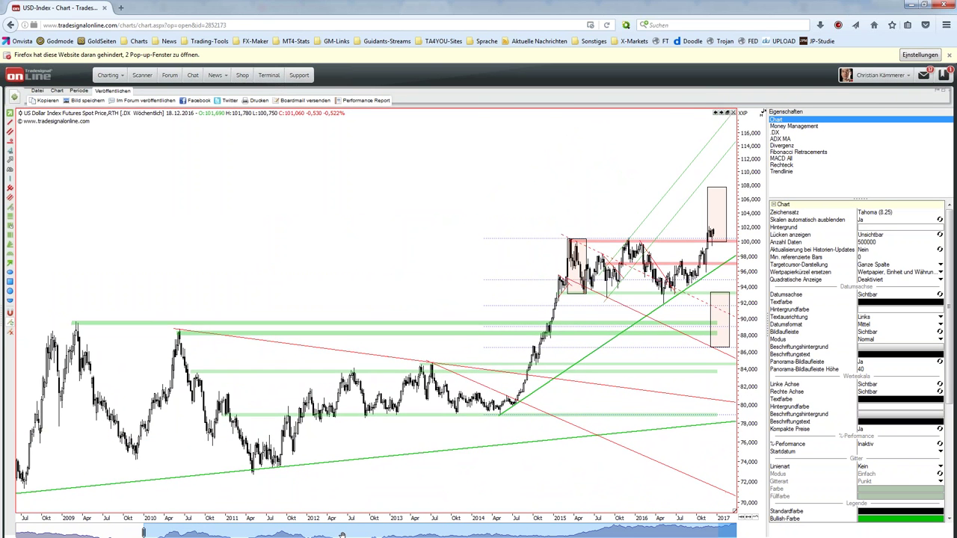
scroll(342, 535, down, 2)
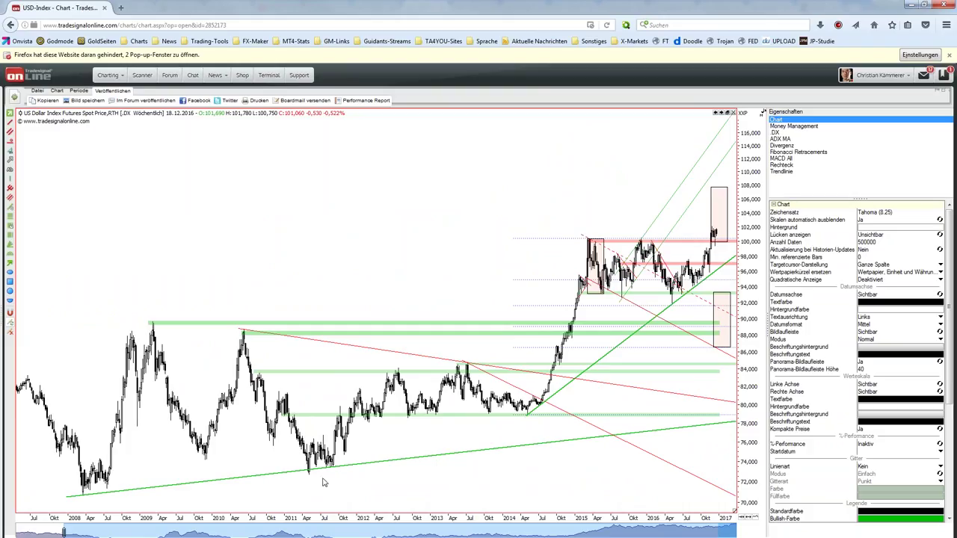
- Examine the long-term green rising trendline from the 2008 low on the weekly US Dollar Index chart
drag(307, 487, 352, 474)
drag(501, 457, 553, 440)
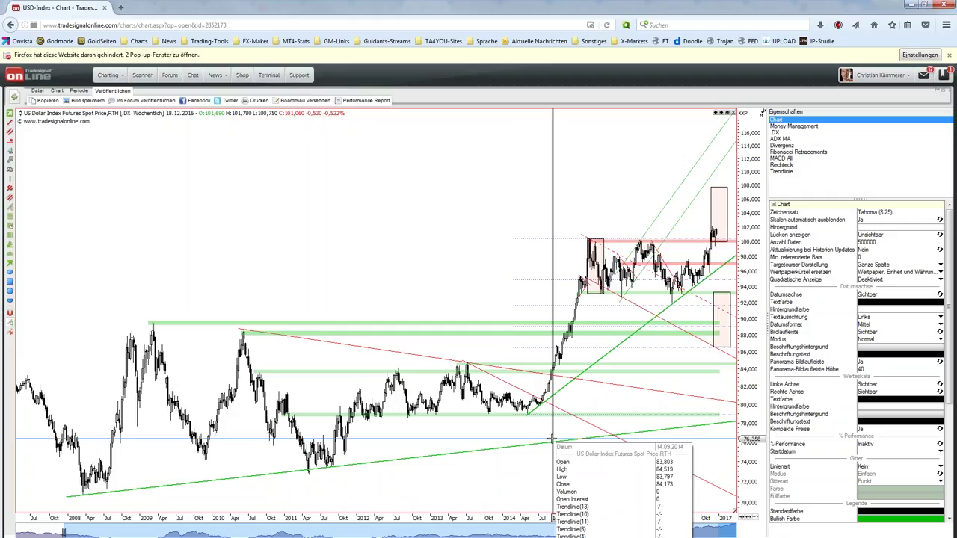
drag(553, 440, 553, 440)
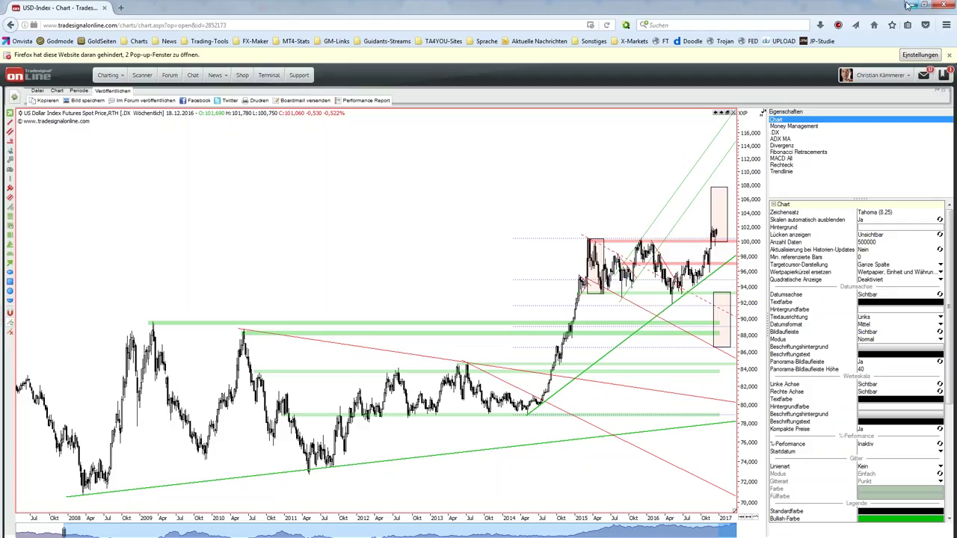
- Go back to the Guidants US Dollar Index daily chart and examine its trend channel from November 2015 to the projected paths
click(911, 6)
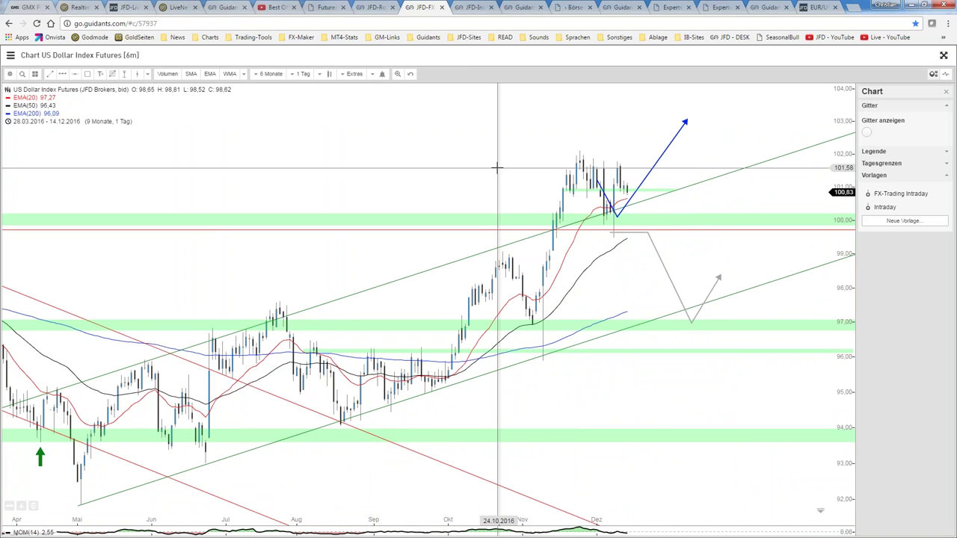
scroll(498, 168, down, 2)
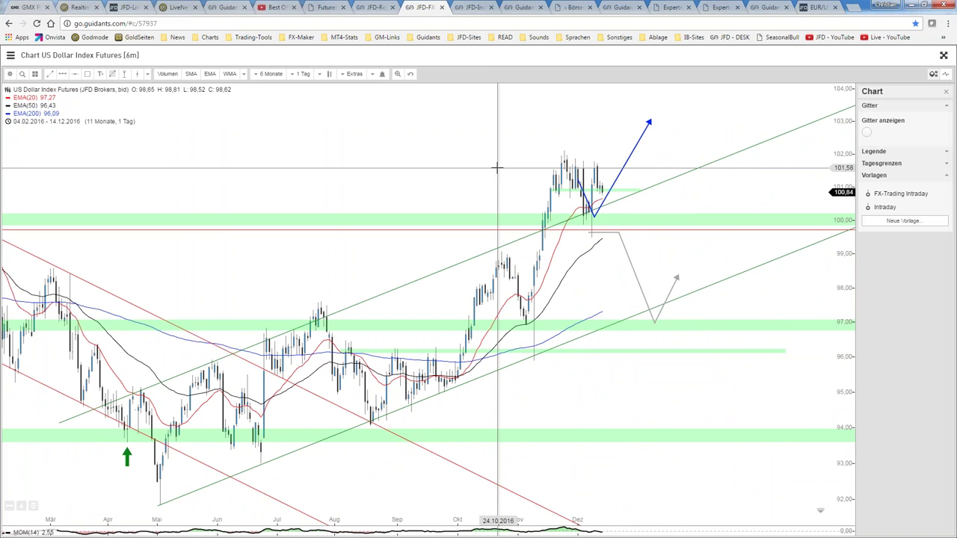
scroll(497, 168, down, 1)
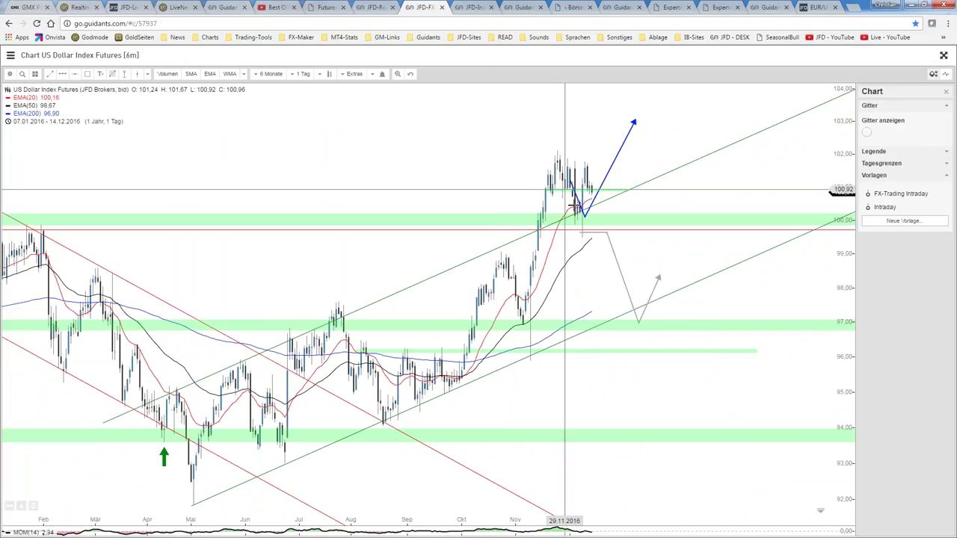
scroll(621, 211, up, 2)
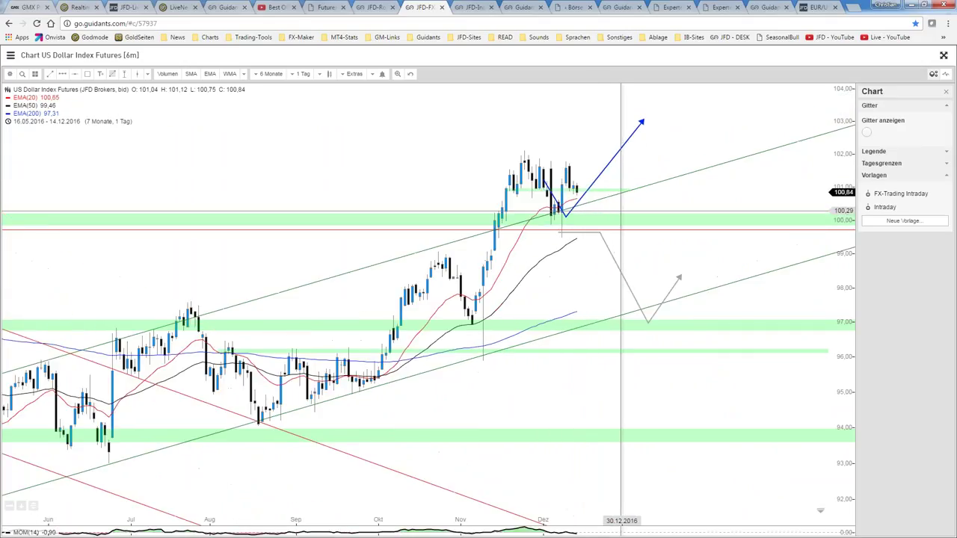
scroll(620, 211, down, 2)
scroll(621, 211, up, 2)
scroll(621, 210, down, 3)
drag(620, 207, 733, 213)
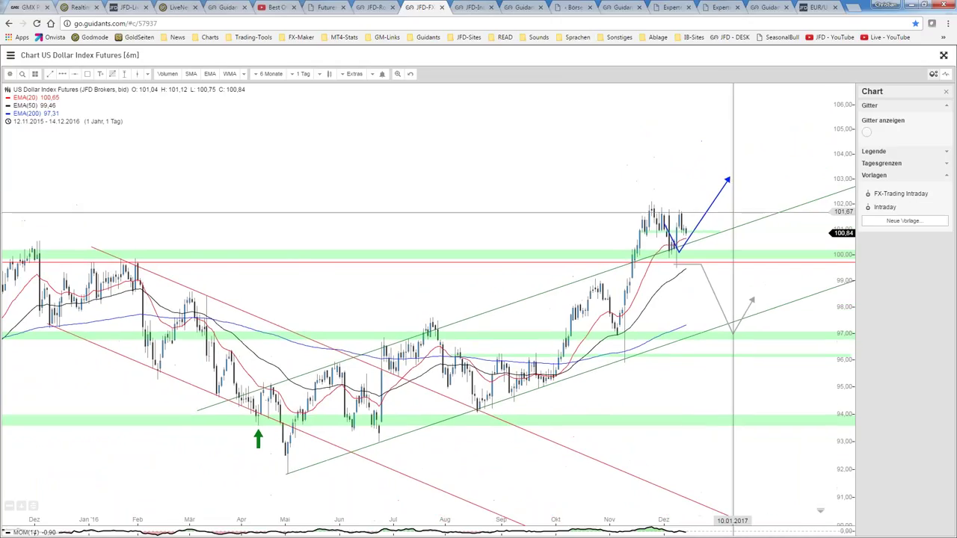
- Extend the US Dollar Index daily chart back to April 2015 to examine the 100 zone, then narrow it to 2016 and its projected paths
scroll(733, 213, down, 5)
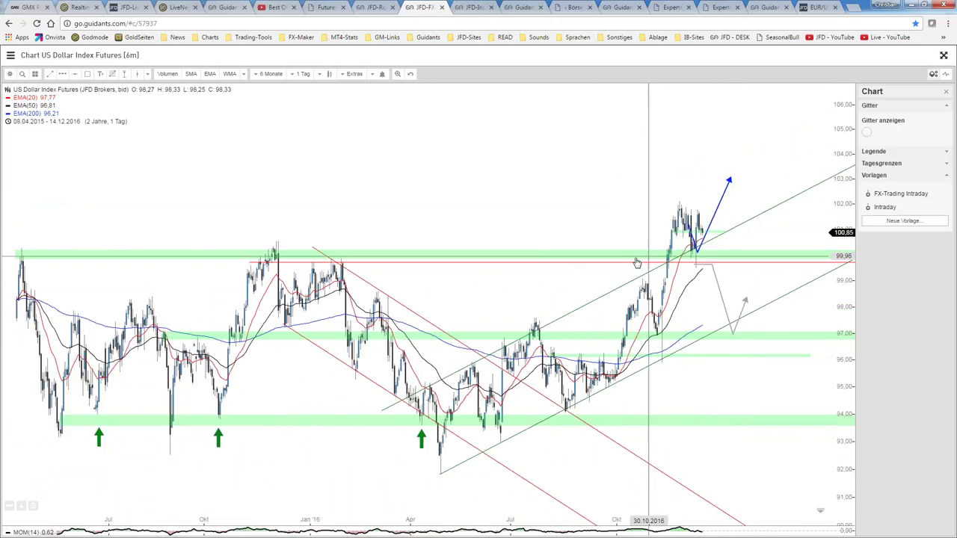
scroll(639, 262, up, 1)
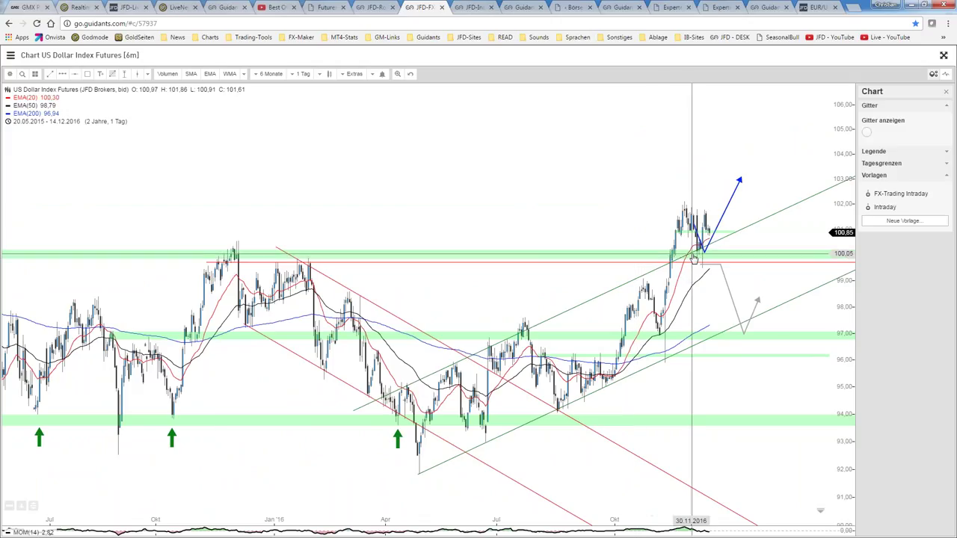
scroll(693, 258, up, 2)
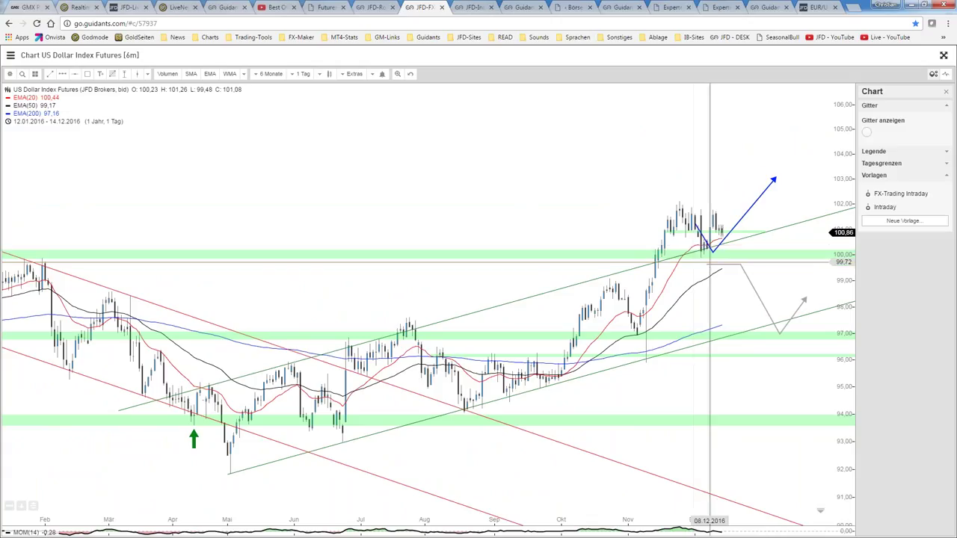
scroll(718, 271, down, 1)
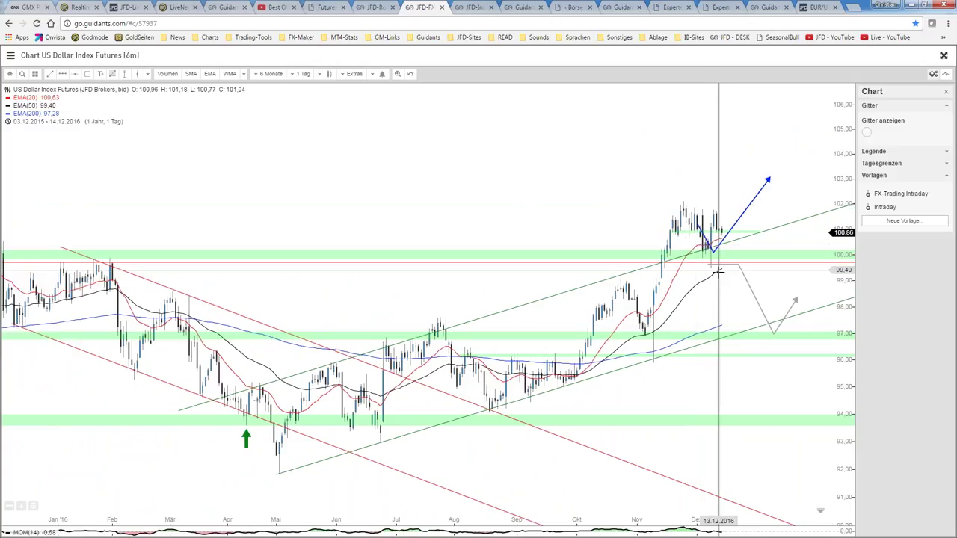
scroll(718, 270, up, 1)
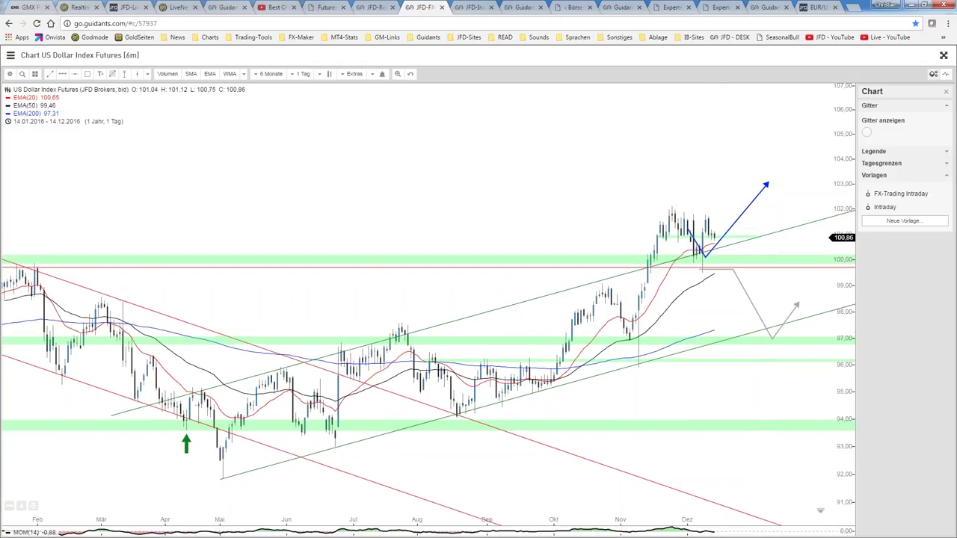
scroll(809, 241, up, 1)
scroll(815, 194, up, 1)
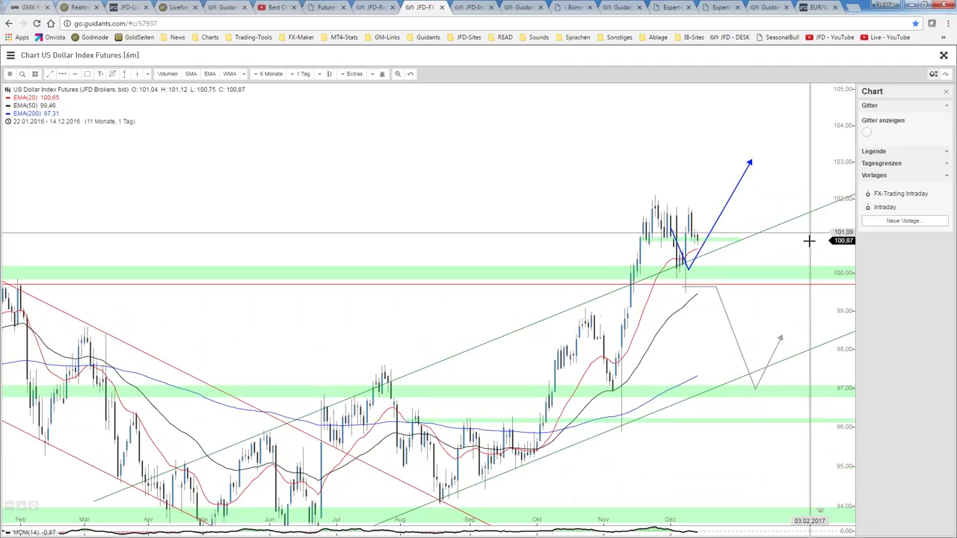
scroll(809, 240, up, 2)
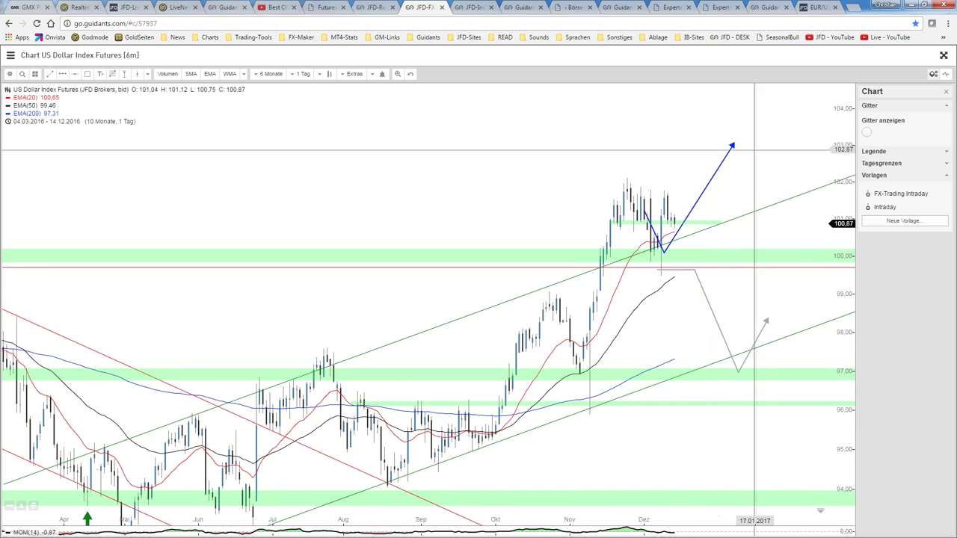
- Load Gold from the Forex-TOP-15 heatmap into the FX charts and examine its maximized daily chart down to the thick red trendline
click(944, 57)
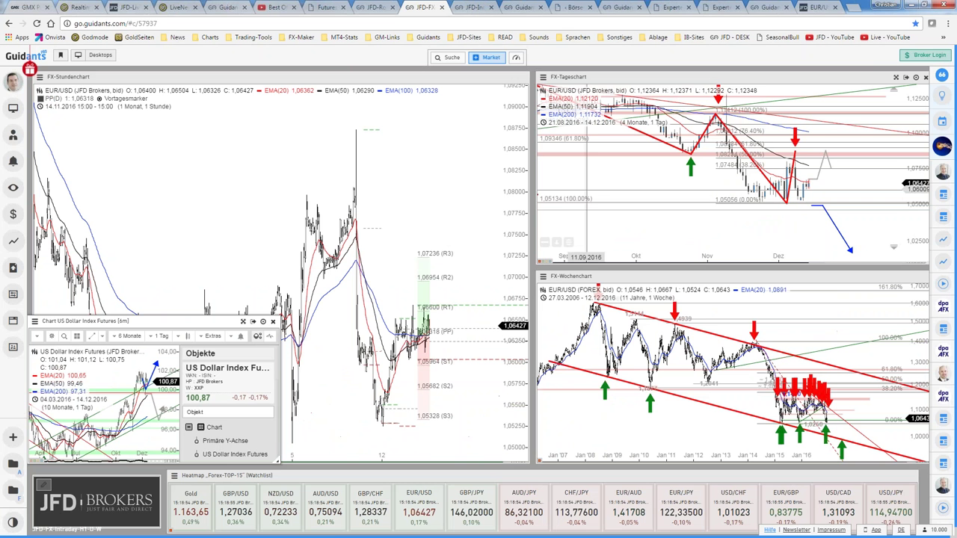
click(208, 505)
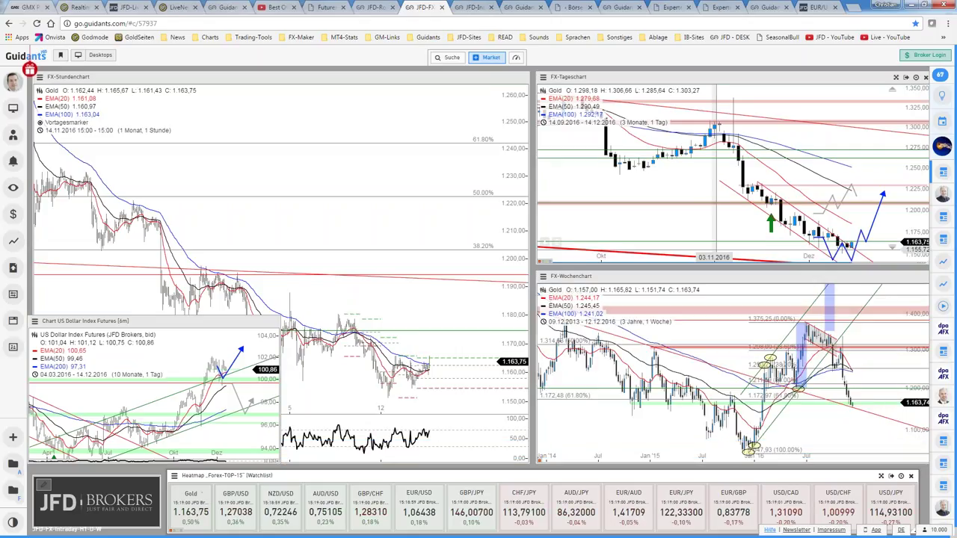
click(916, 77)
click(896, 77)
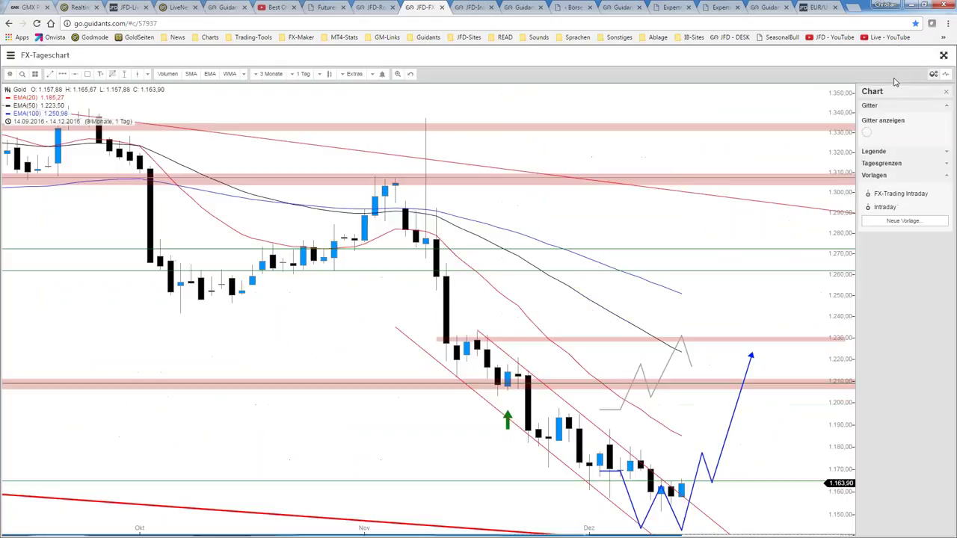
drag(673, 395, 597, 219)
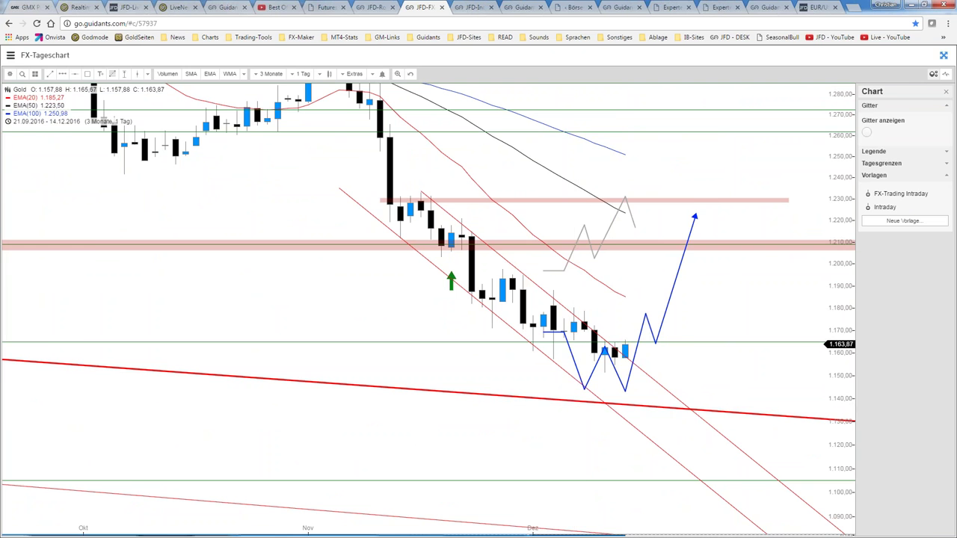
- Switch to the maximized weekly Gold chart, extend it back to October 2012, and return to about three years of history
click(944, 56)
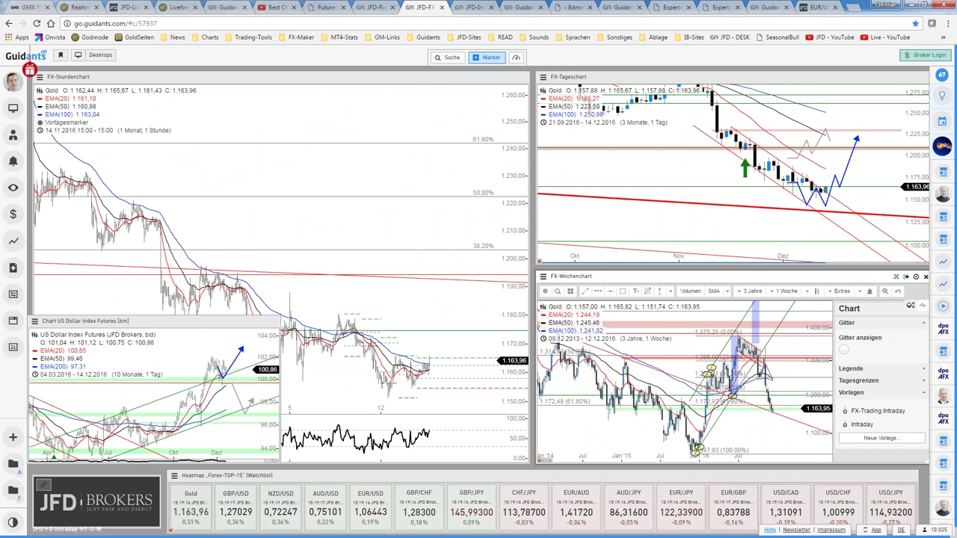
click(896, 276)
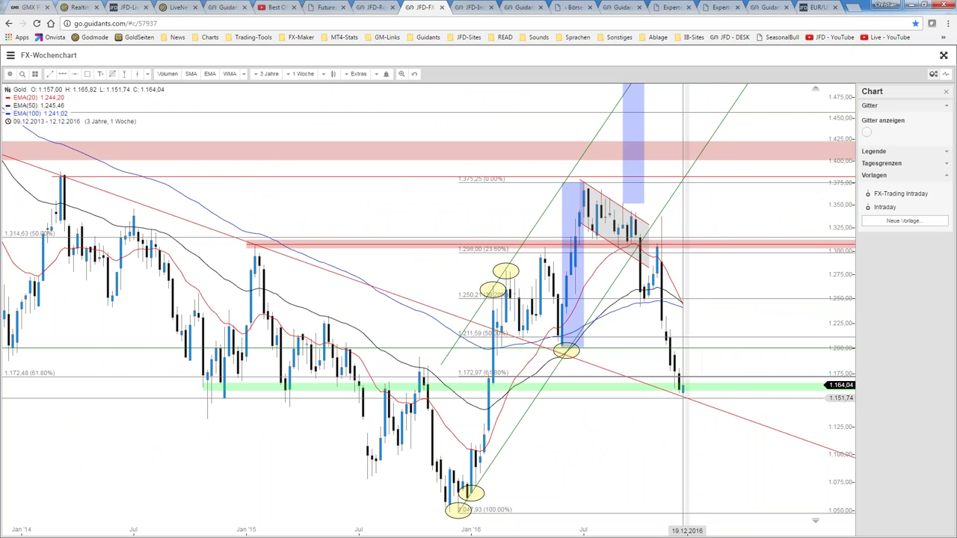
scroll(701, 397, down, 3)
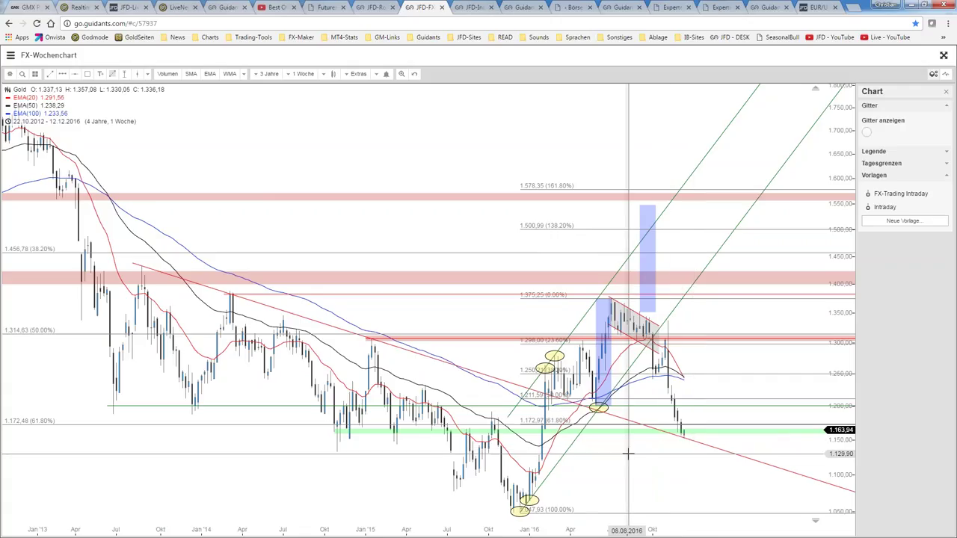
scroll(628, 453, up, 3)
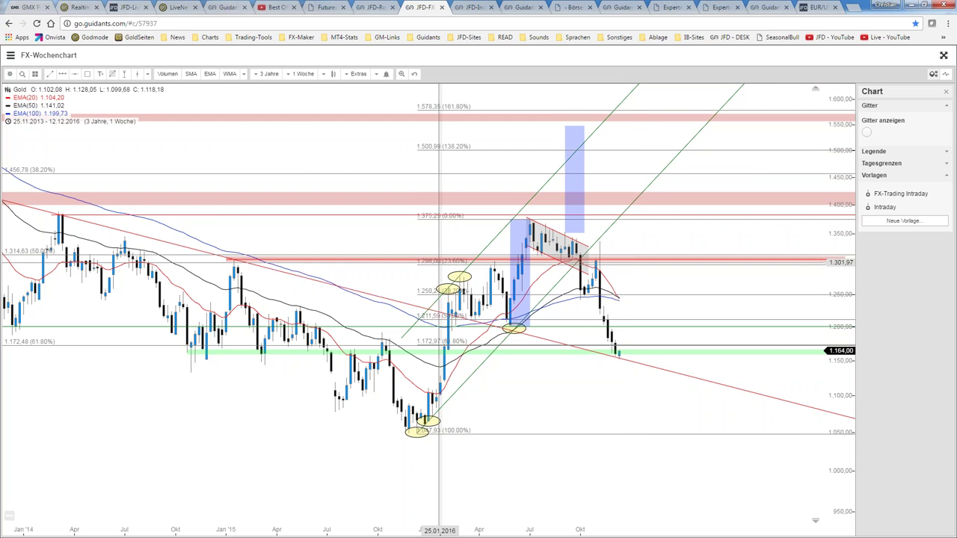
- Go to the Guidants profile stream, collapse the long open post and expand the "Webinar-Hinweis für heute und morgen" post to read its registration links
click(227, 6)
scroll(312, 374, down, 3)
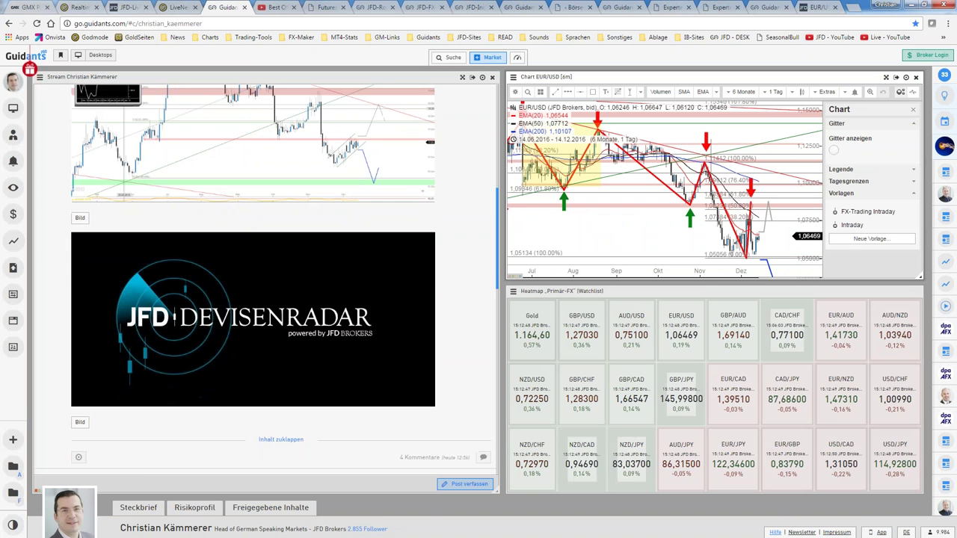
click(281, 439)
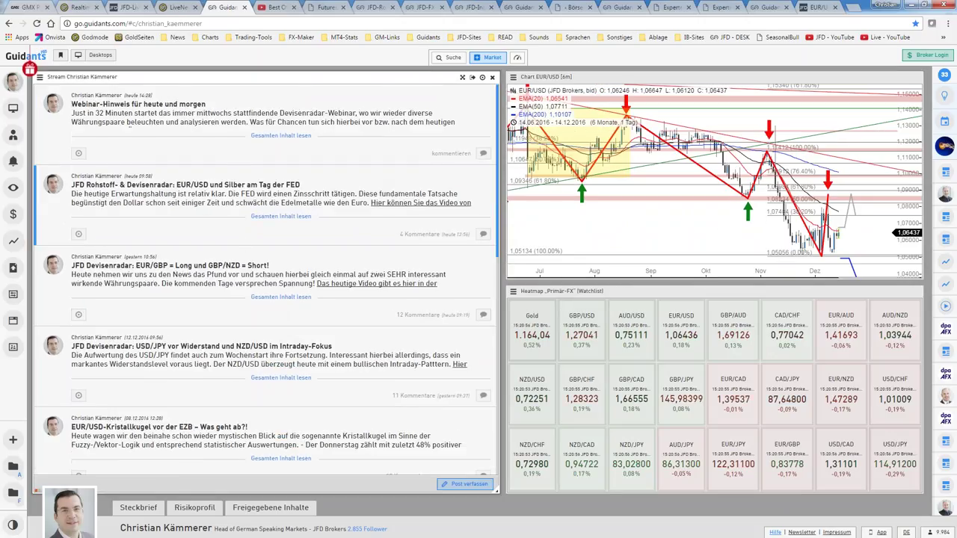
click(263, 136)
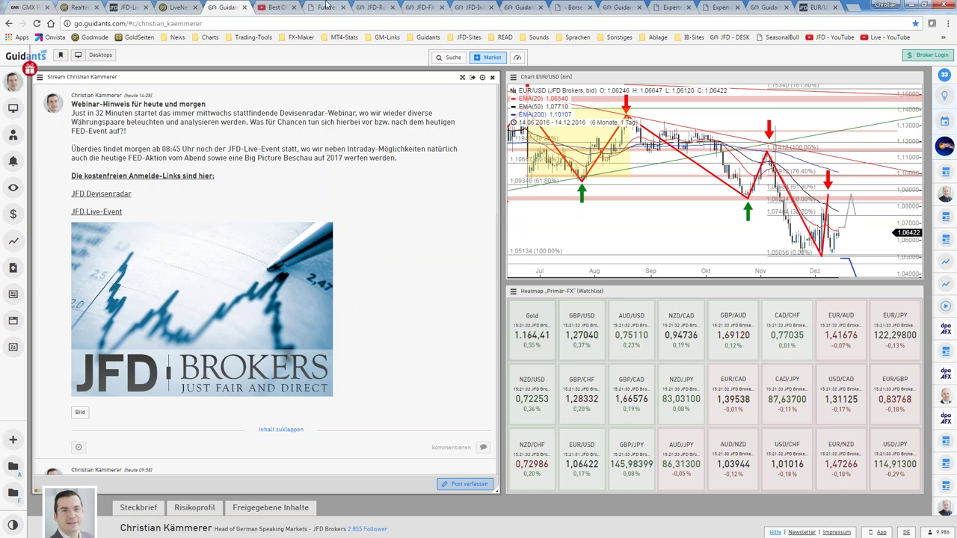
- Show the daily silver chart on the JFD-Rohstoff desktop, and close the duplicate Termine calendar page
click(372, 6)
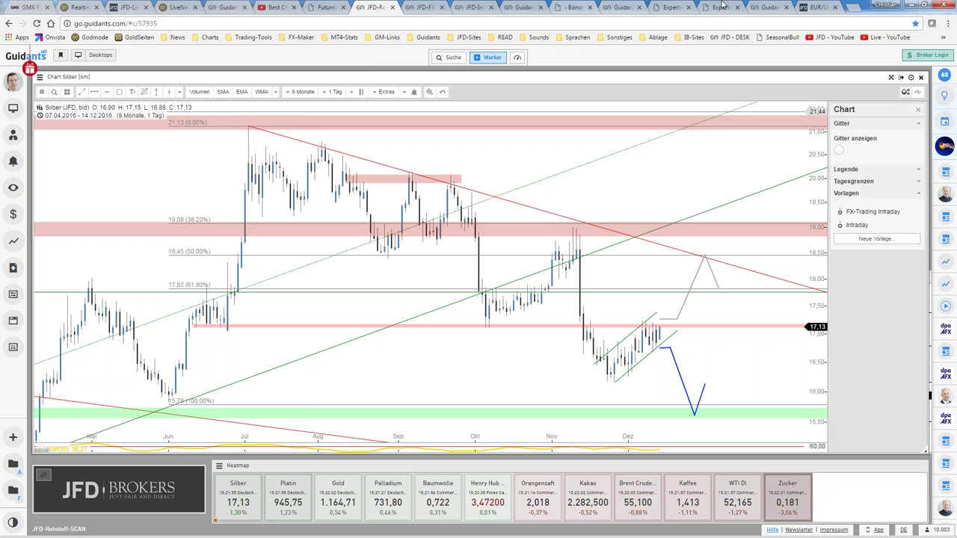
click(757, 6)
click(533, 8)
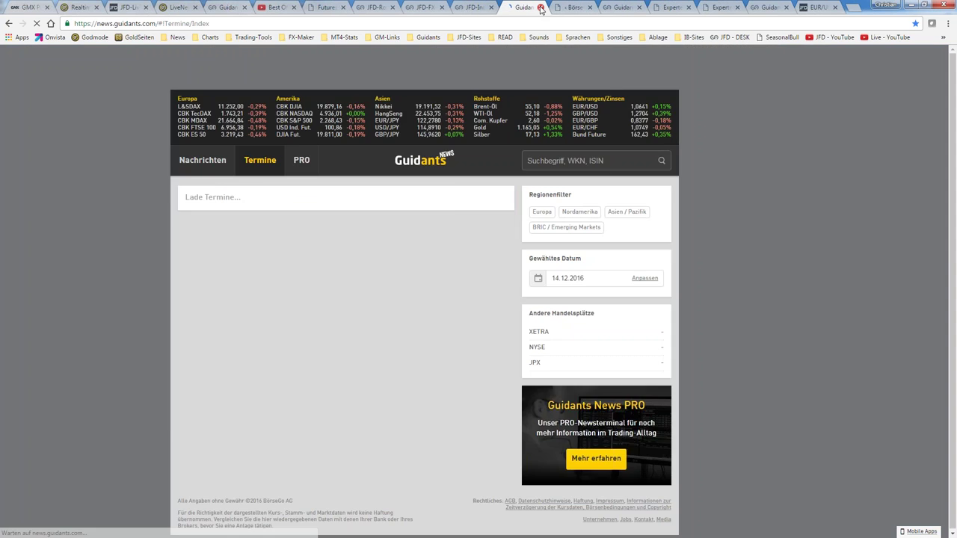
click(539, 7)
- Find the "Silber mit bärischer Flagge" post in the JFD Brokers stream, and check the US events in the economic calendar
click(567, 6)
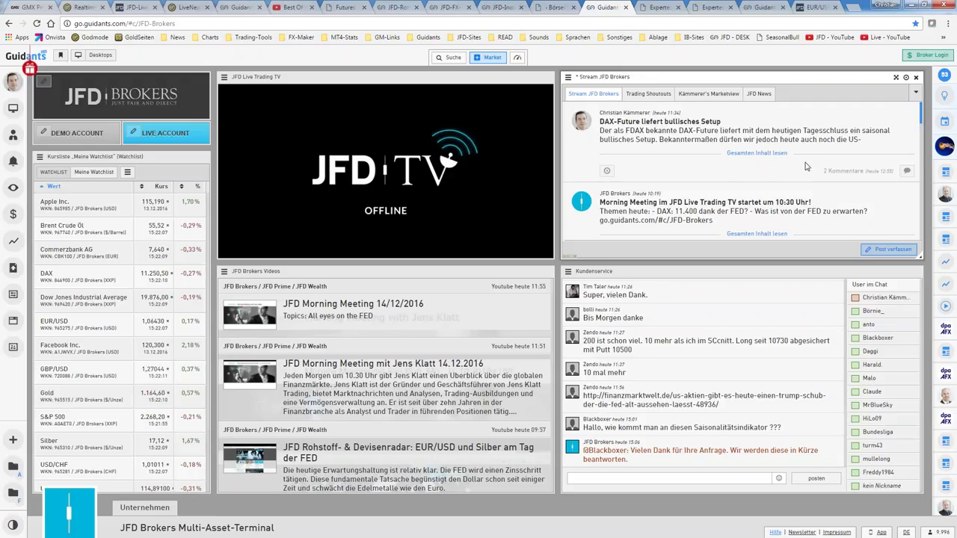
scroll(807, 167, down, 5)
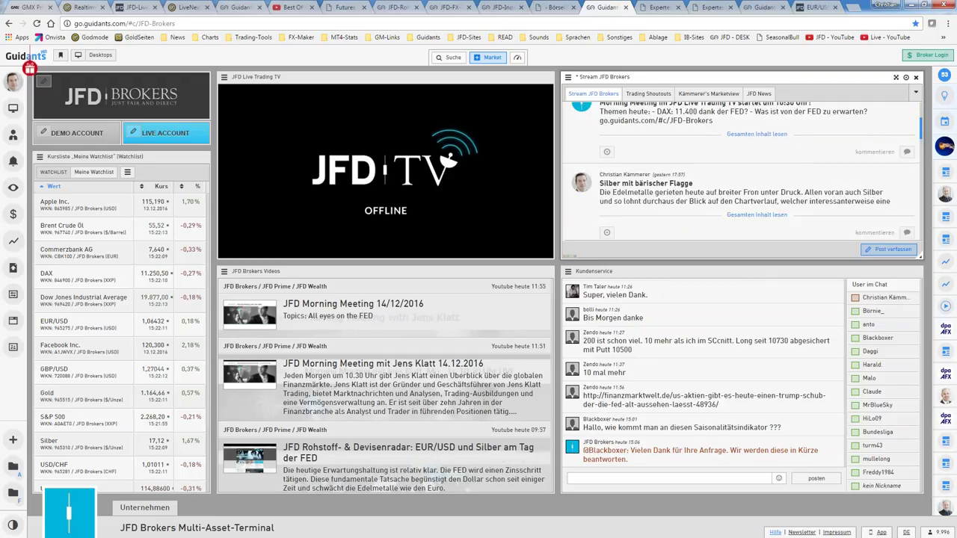
scroll(750, 181, down, 1)
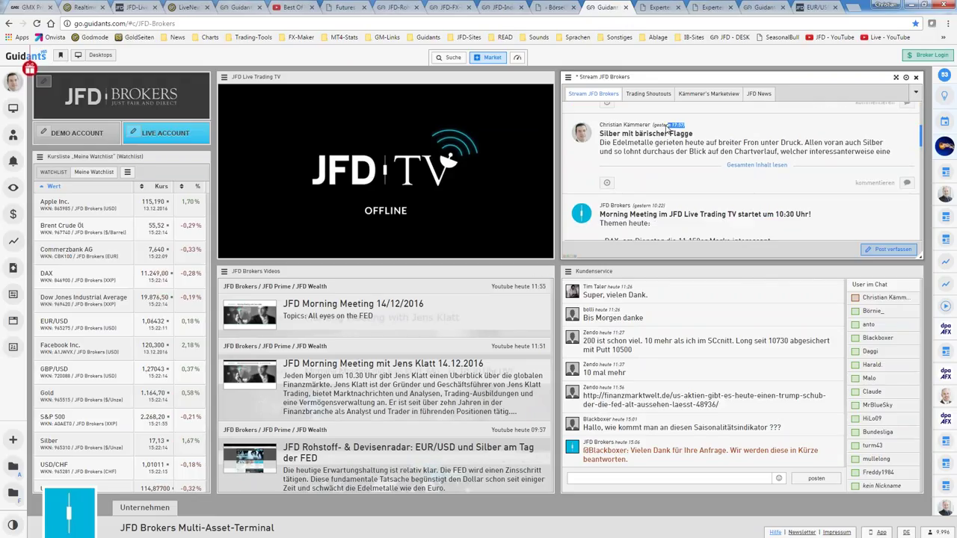
click(764, 6)
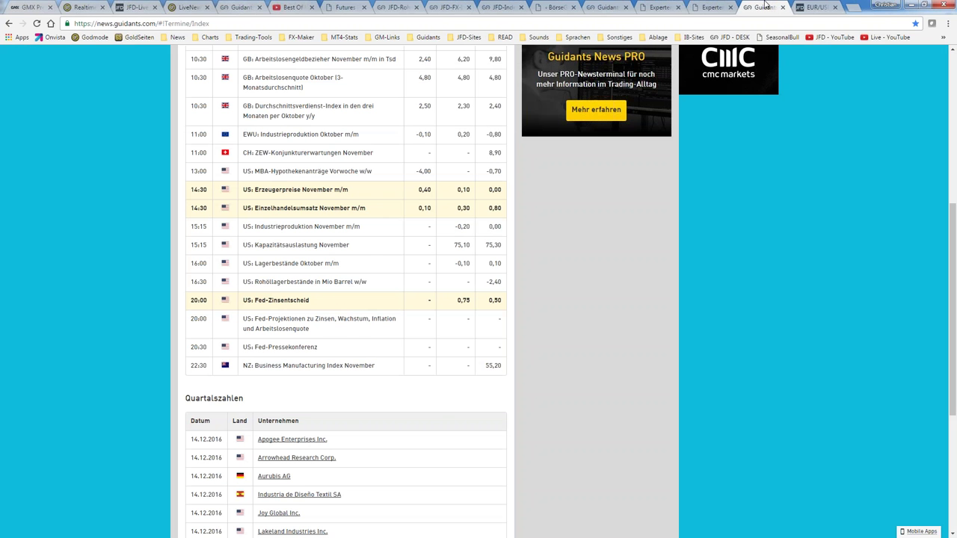
- Return to the silver chart, place the seasonality indicator over it and set its market to XAGUSD-7-22
click(414, 7)
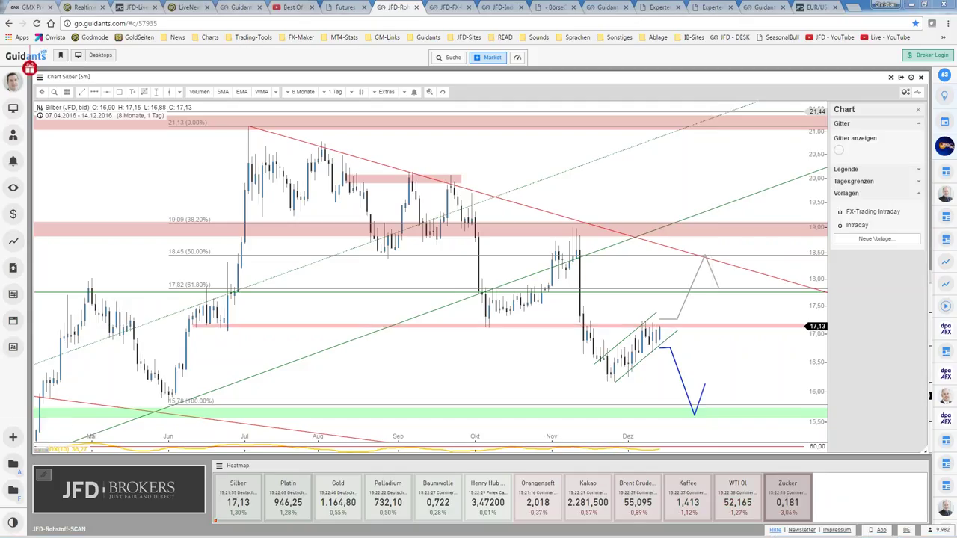
drag(146, 118, 215, 228)
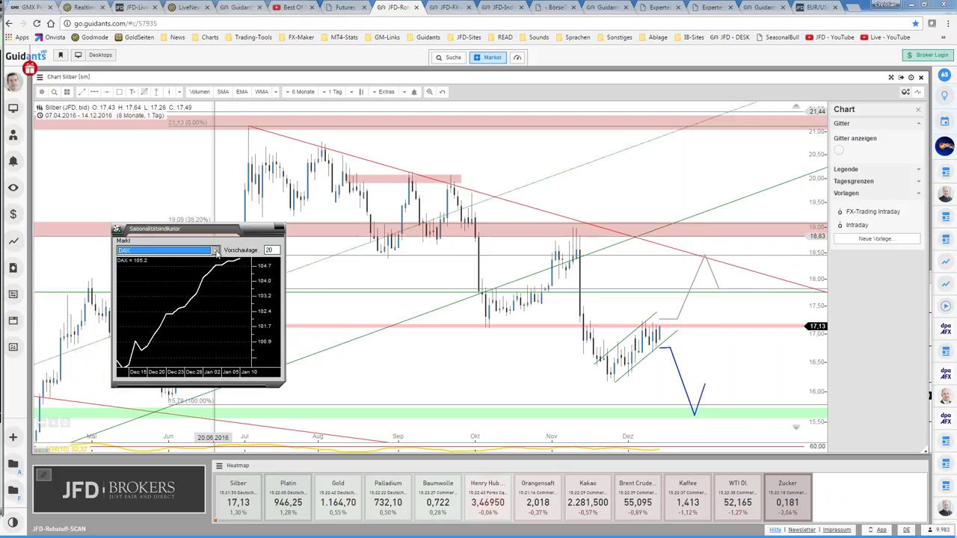
click(215, 249)
scroll(216, 273, down, 5)
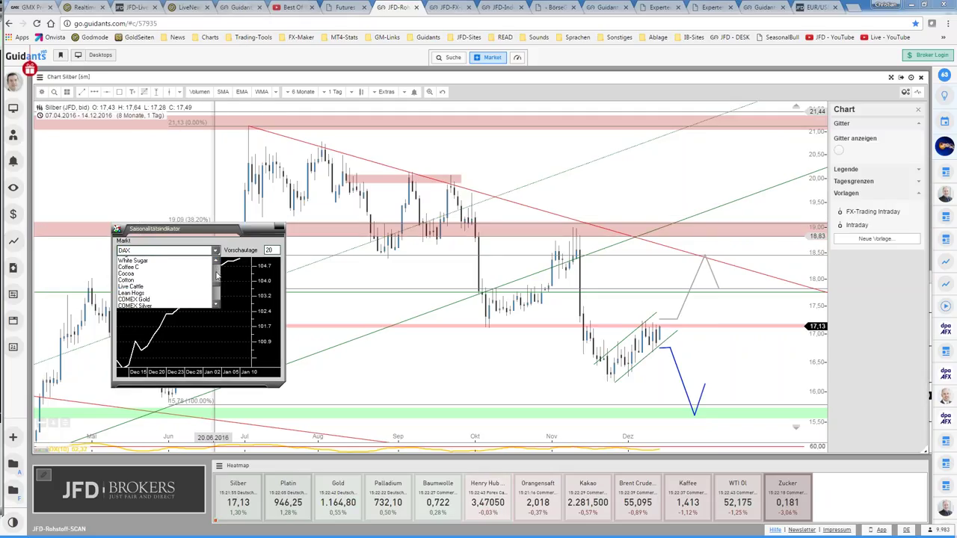
scroll(217, 277, down, 2)
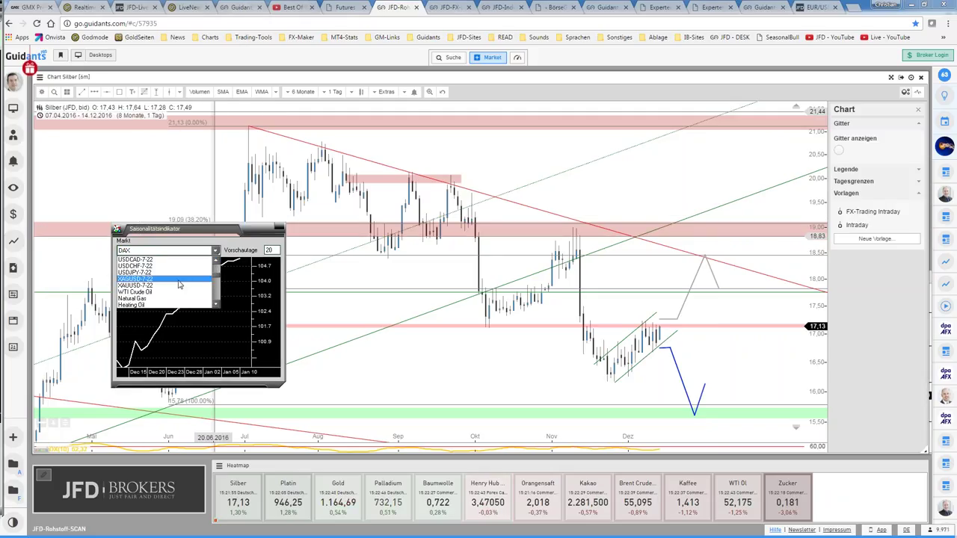
click(183, 285)
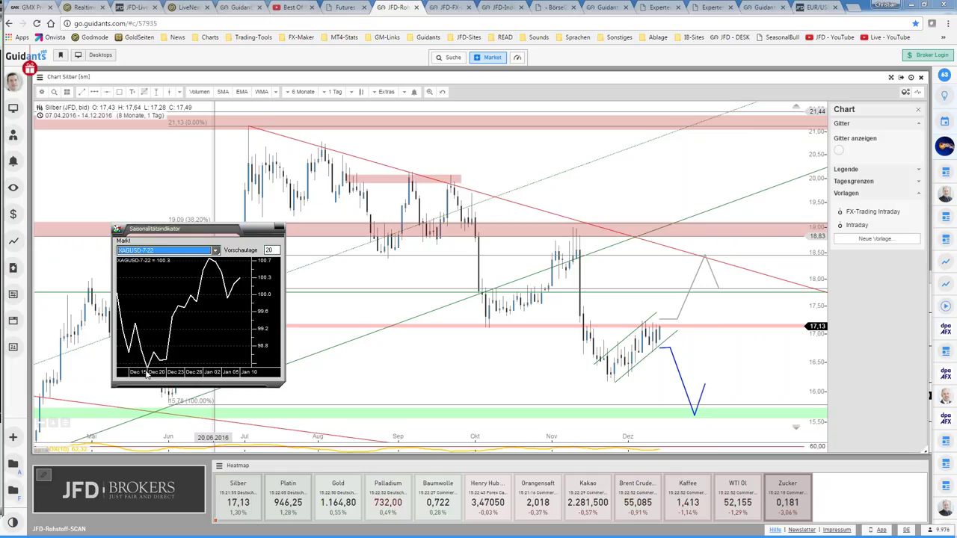
click(228, 233)
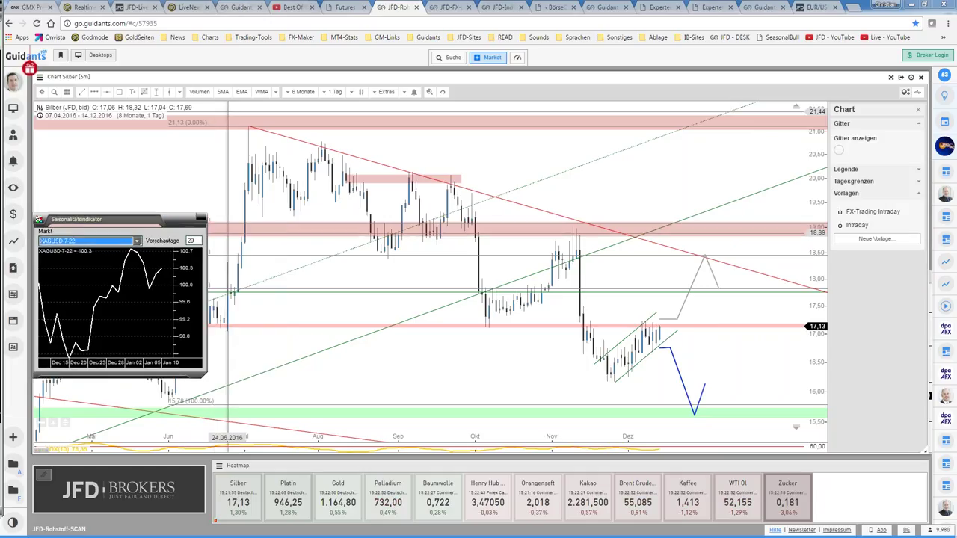
- Draw a rectangle over silver's November decline from about 18.99 down to 16.17 and apply the Gelbe Zone template
click(688, 231)
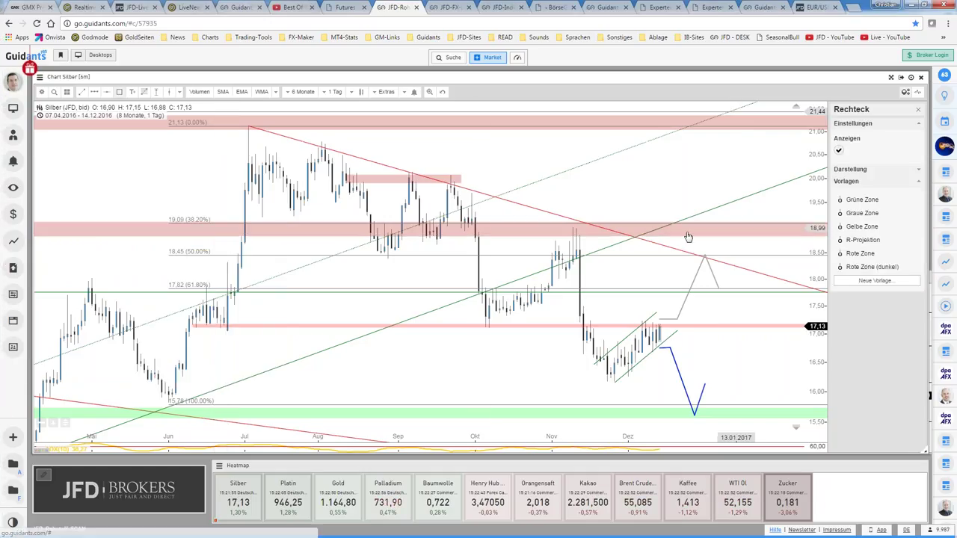
mouse_move(576, 227)
mouse_down()
mouse_move(607, 338)
mouse_move(607, 382)
mouse_up()
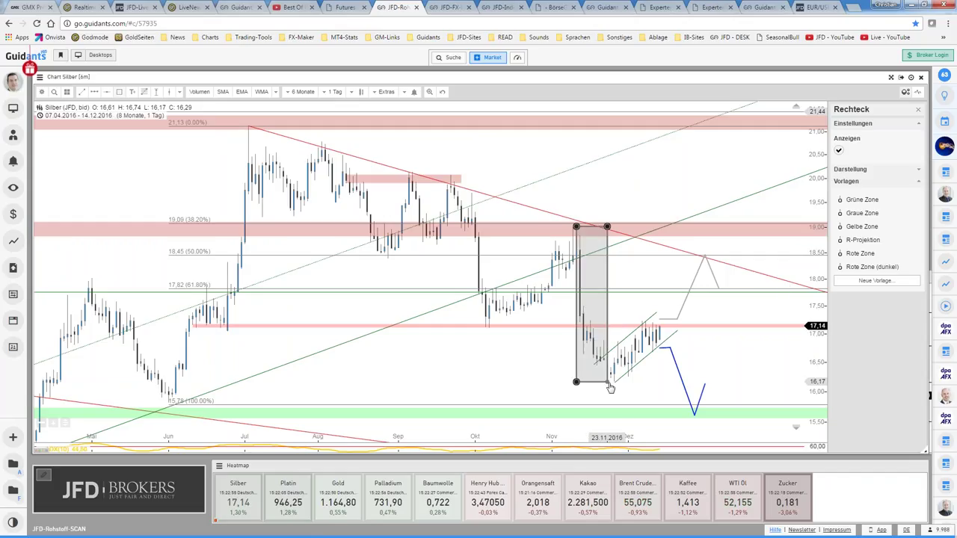
click(890, 227)
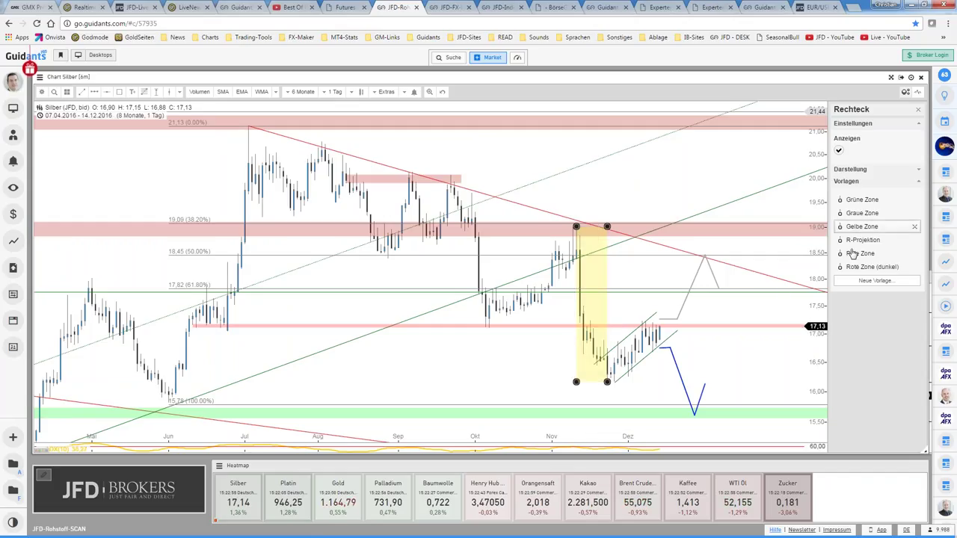
- Compress the silver chart's price scale, duplicate the yellow rectangle and place the copy below the rising flag as a downside projection
drag(817, 237, 817, 269)
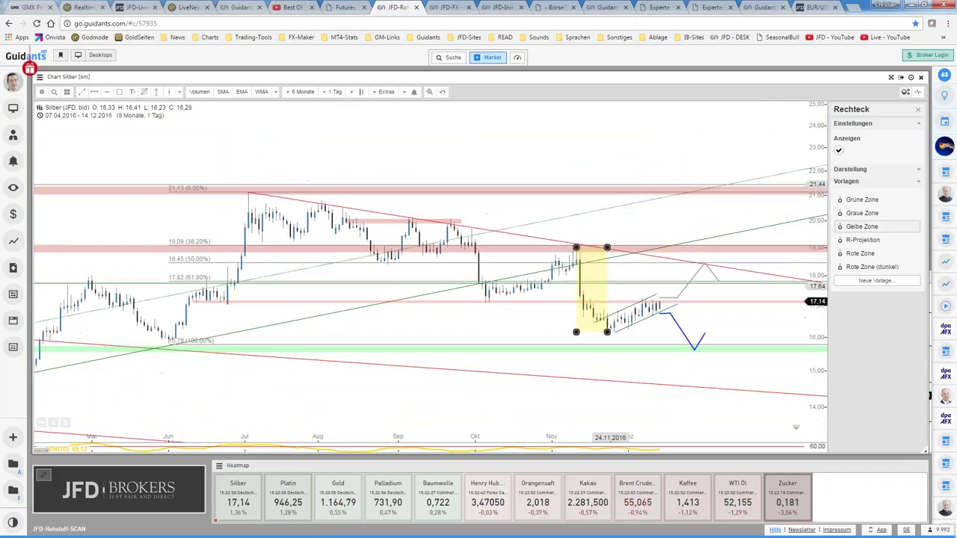
right_click(593, 291)
click(611, 314)
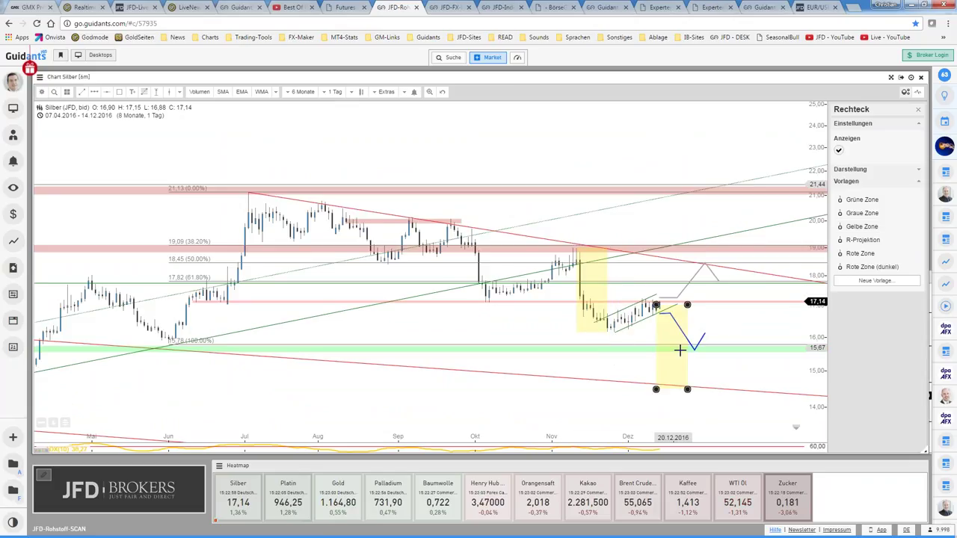
click(740, 348)
- Extend the silver daily chart back to July 2014 to examine the projection target, then narrow it to about nine months
scroll(748, 346, down, 5)
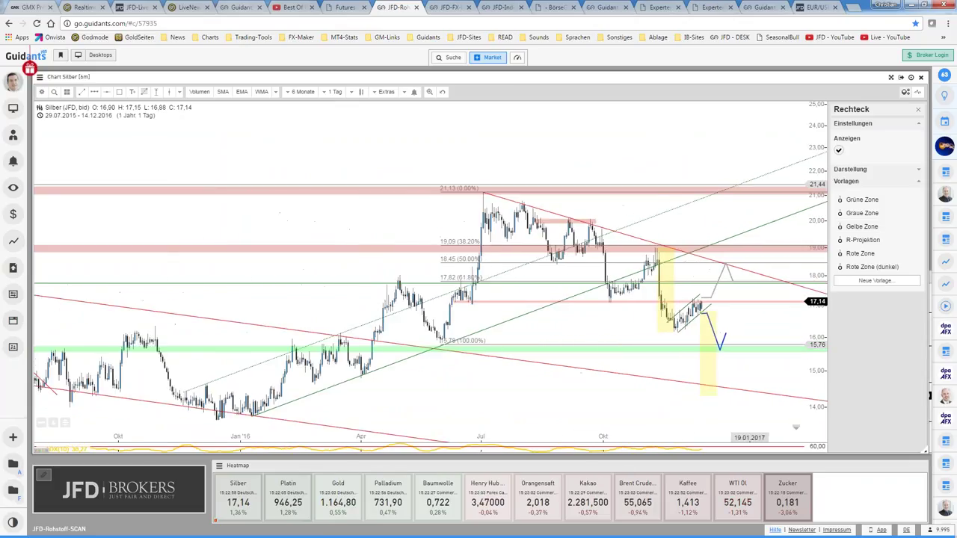
scroll(748, 346, down, 1)
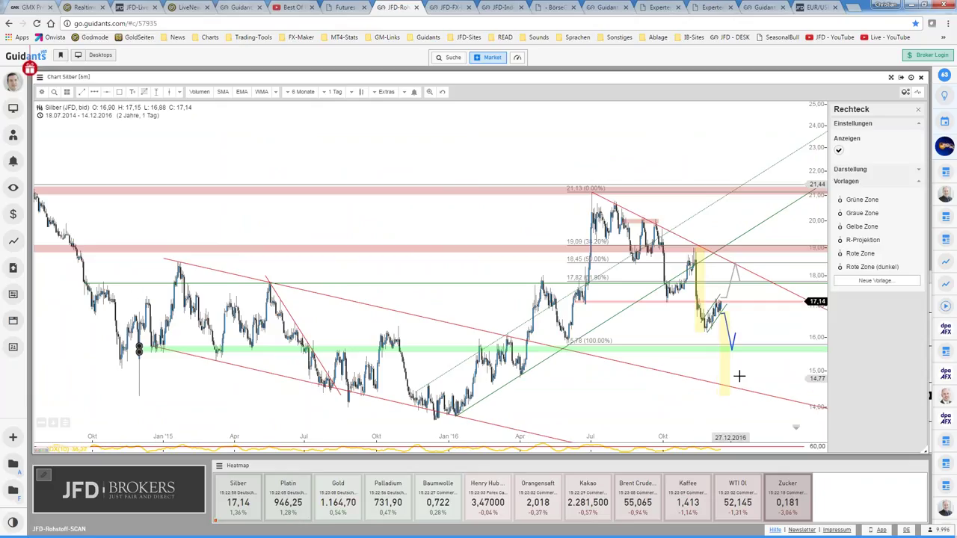
click(745, 371)
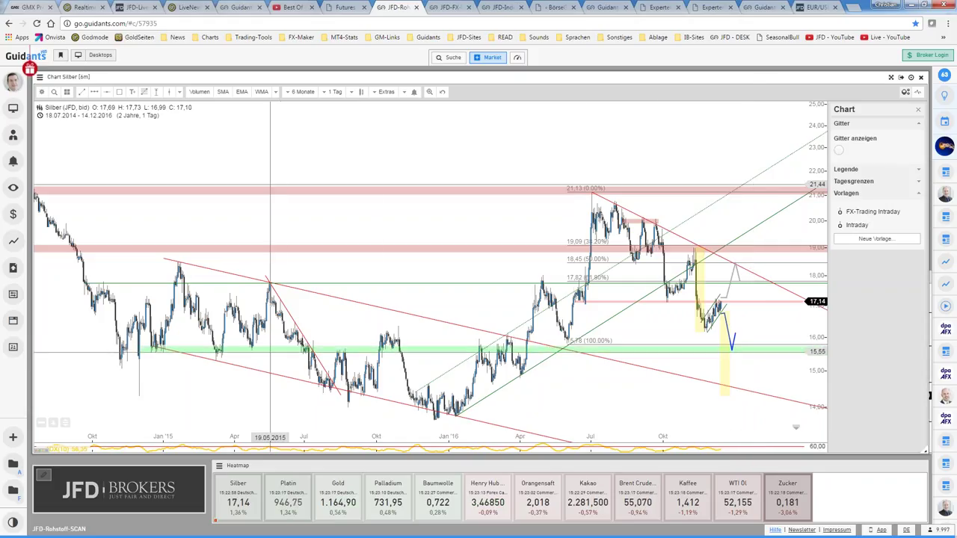
scroll(764, 360, up, 3)
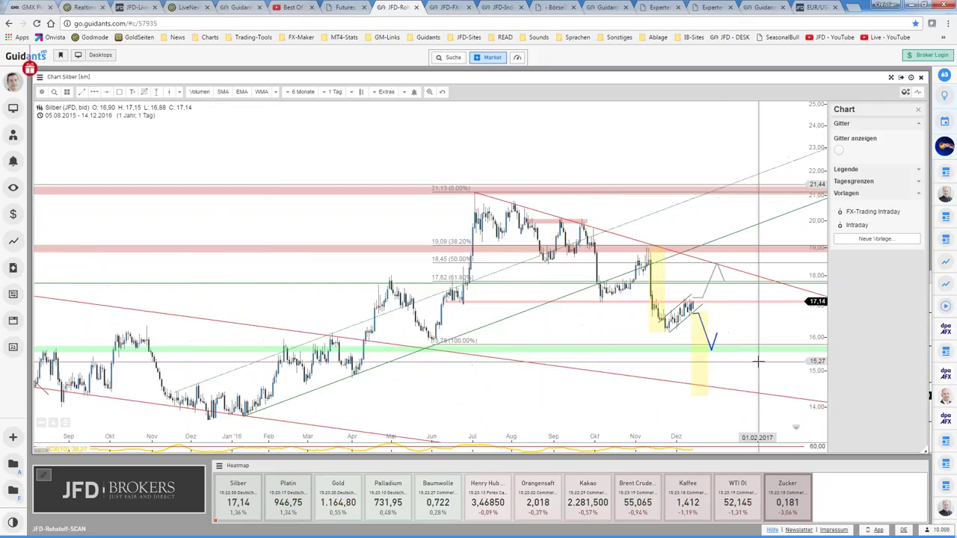
scroll(758, 362, up, 2)
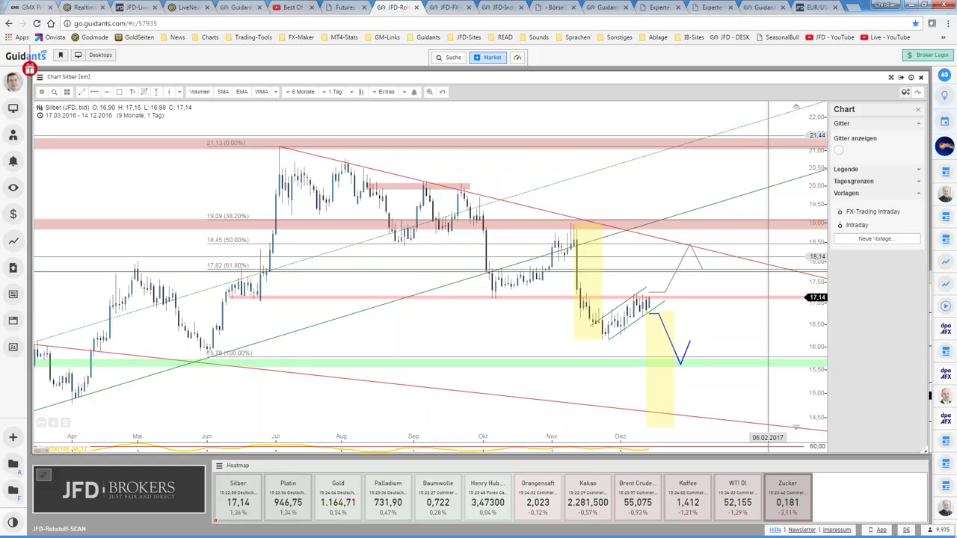
- Apply the R-Projektion template to both yellow rectangles on the silver chart
click(592, 276)
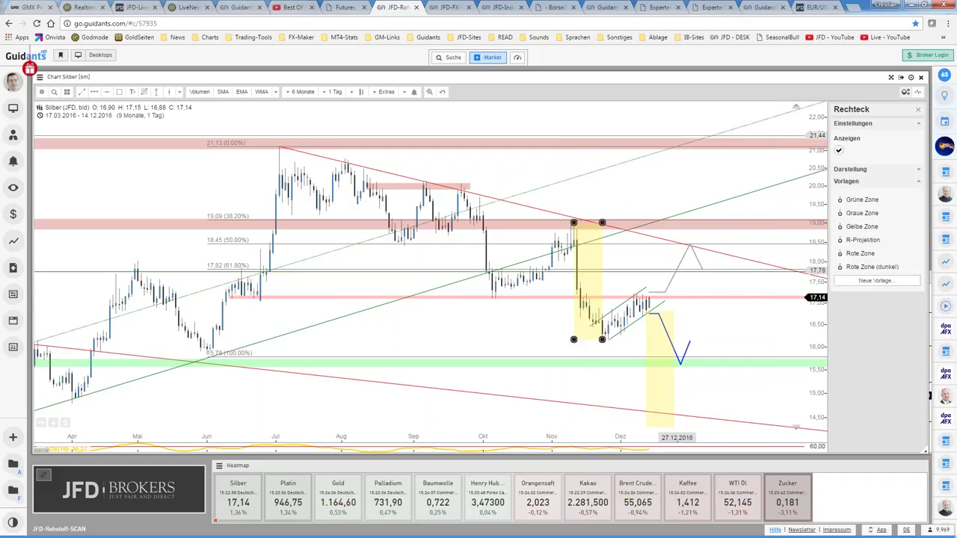
click(863, 240)
click(661, 389)
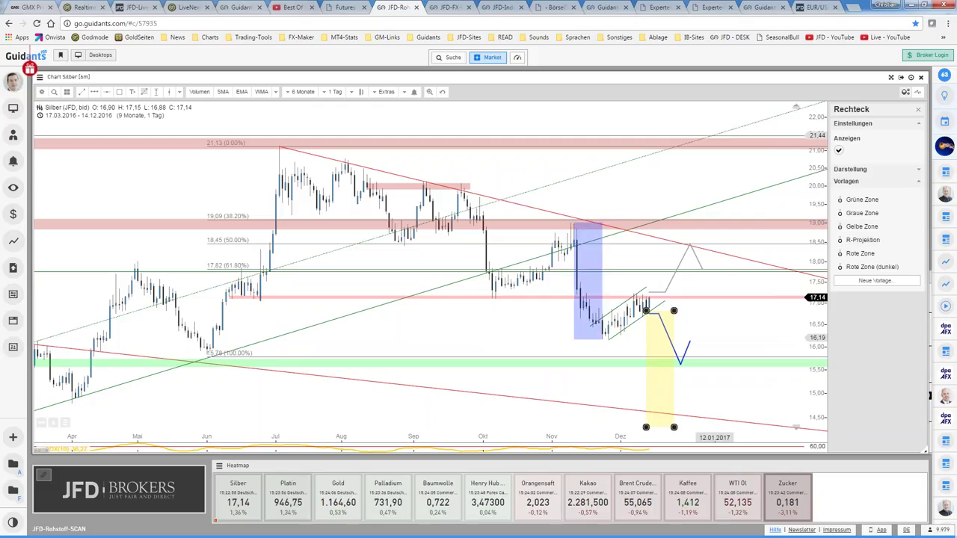
click(861, 239)
key(Escape)
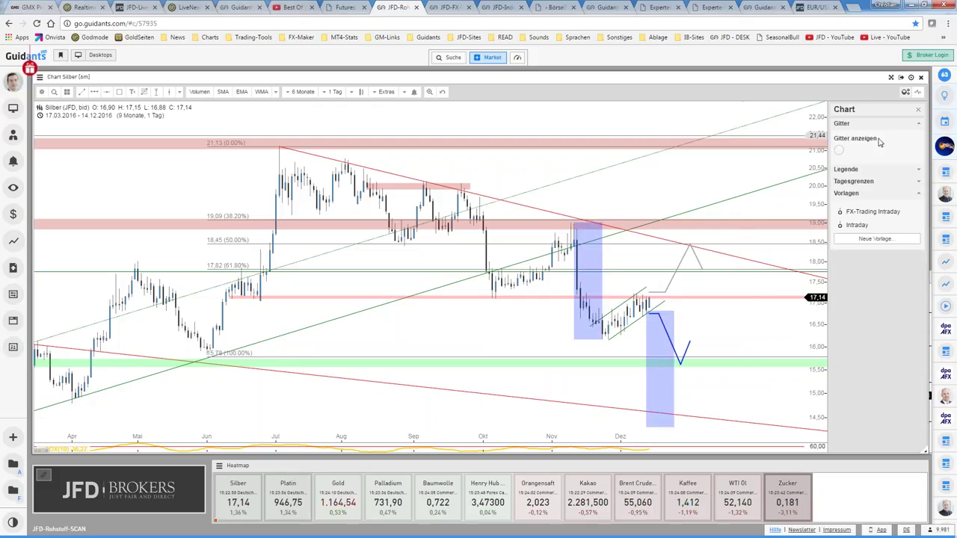
- Maximize the silver daily chart to examine the flag and both projected paths, then restore its normal size
click(891, 77)
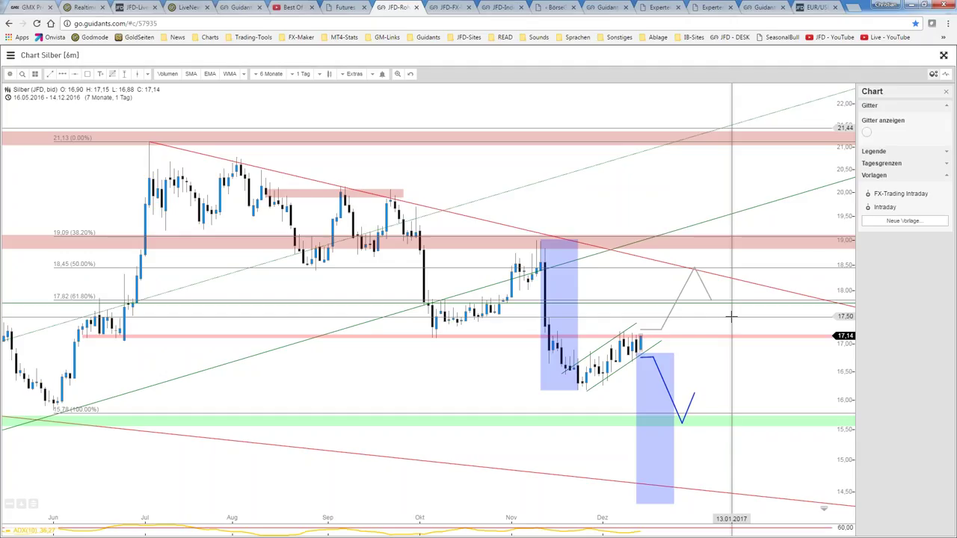
scroll(480, 381, down, 1)
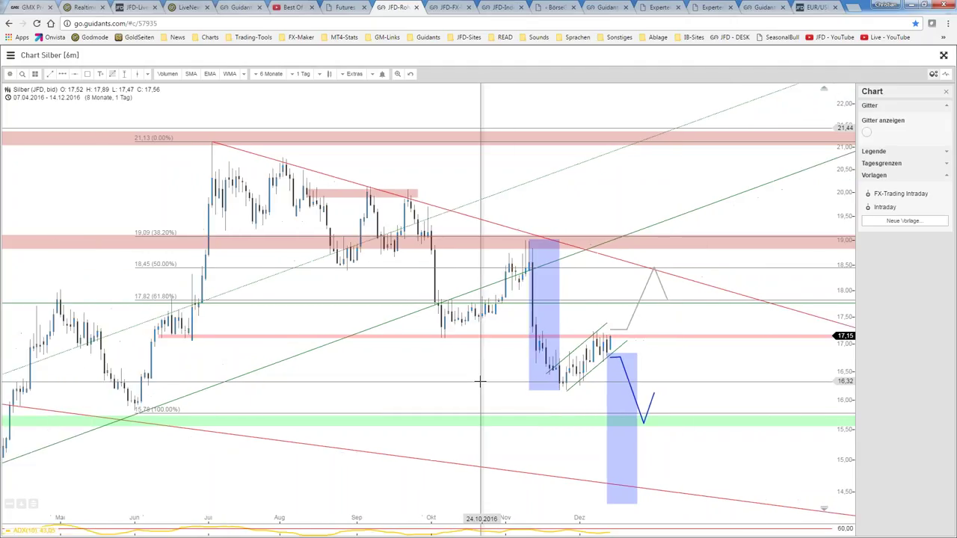
scroll(480, 382, up, 1)
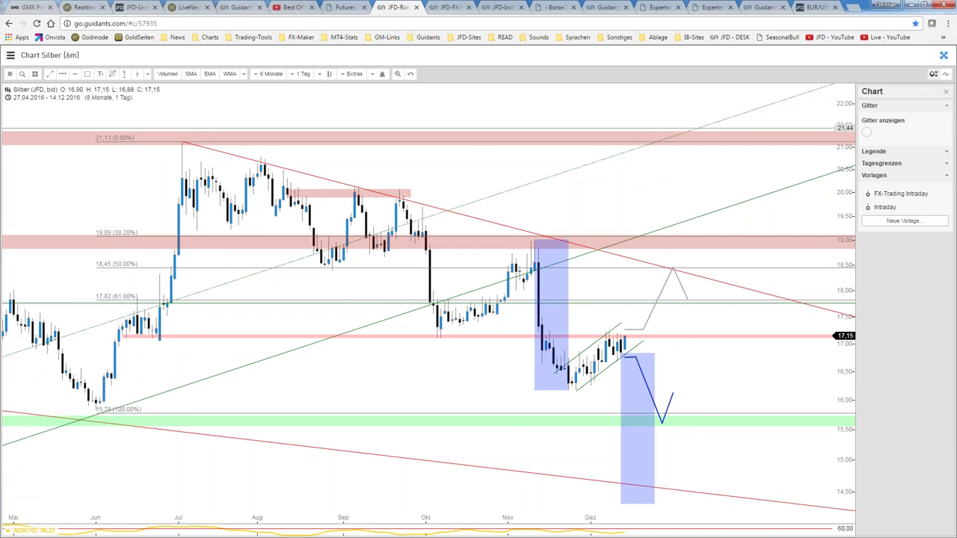
click(944, 55)
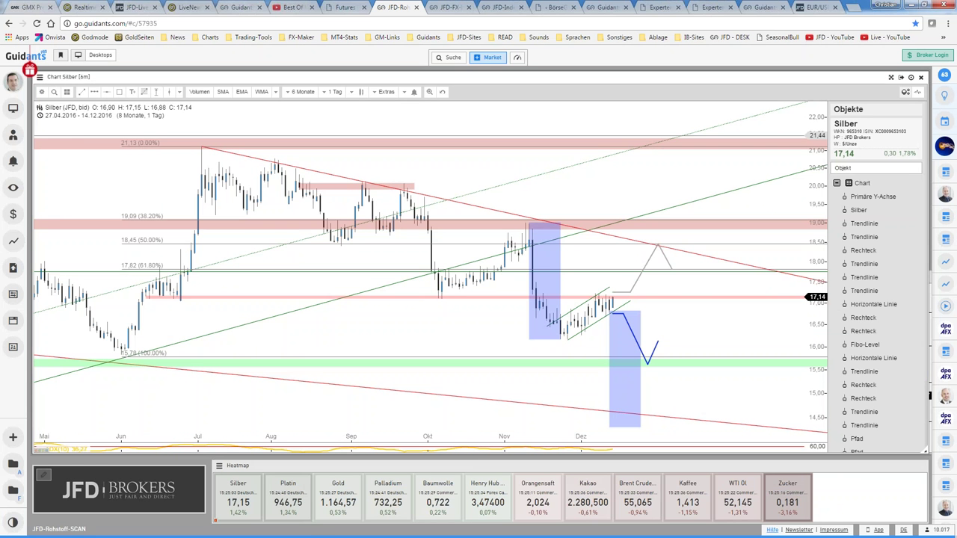
- Go back to the FX desktop, restore the weekly Gold chart to normal size and load AUD/USD from the Forex-TOP-15 heatmap
click(451, 8)
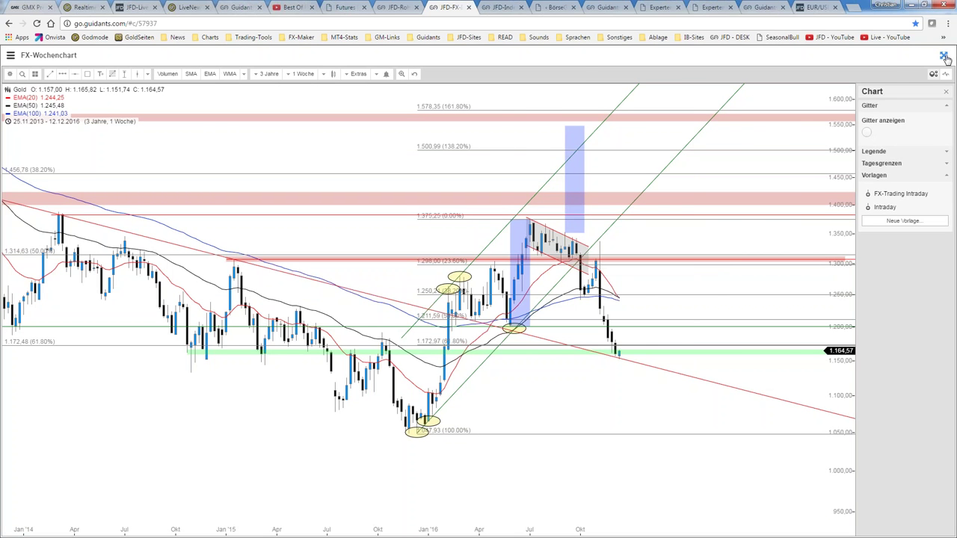
click(945, 57)
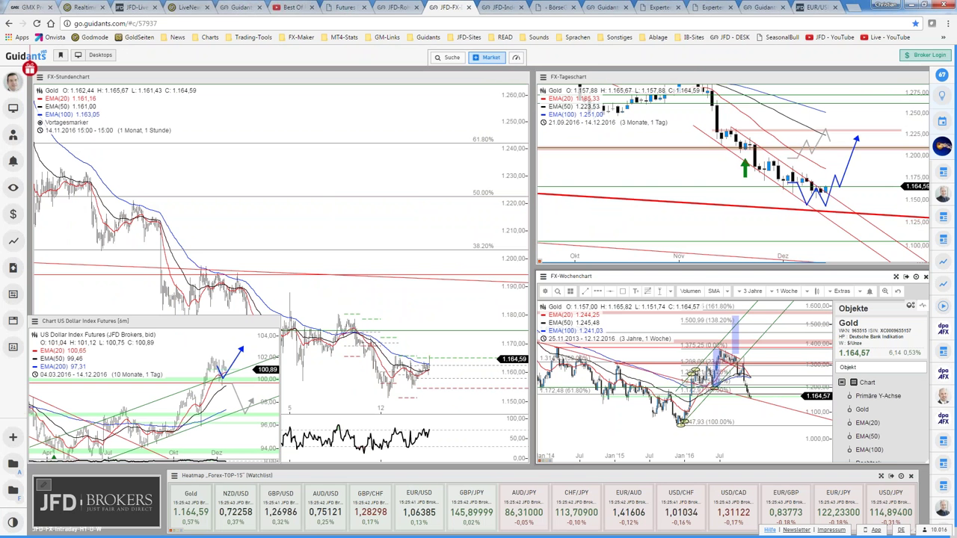
click(339, 516)
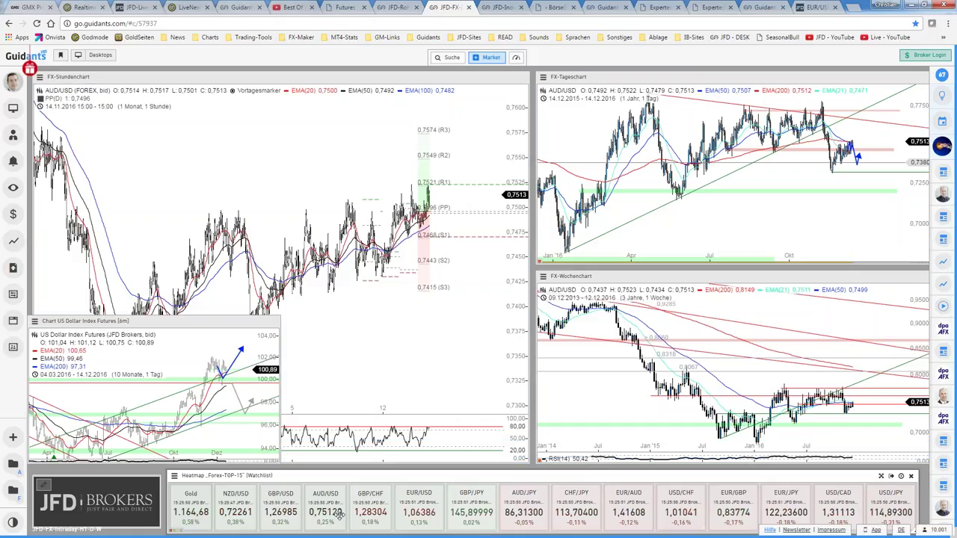
- Maximize the AUD/USD daily chart to about six months of candles and delete the old blue forecast path beside the latest price
double_click(782, 219)
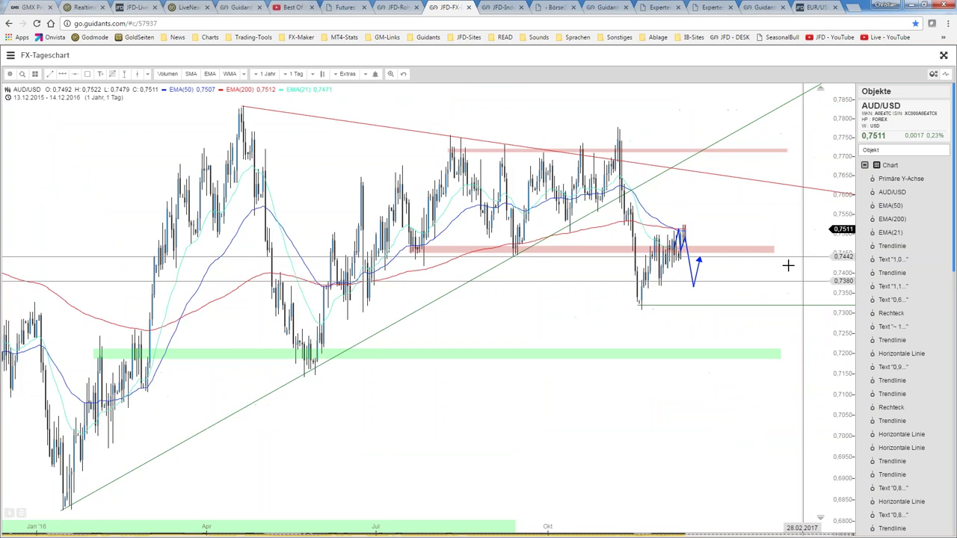
scroll(788, 264, up, 3)
scroll(788, 265, up, 2)
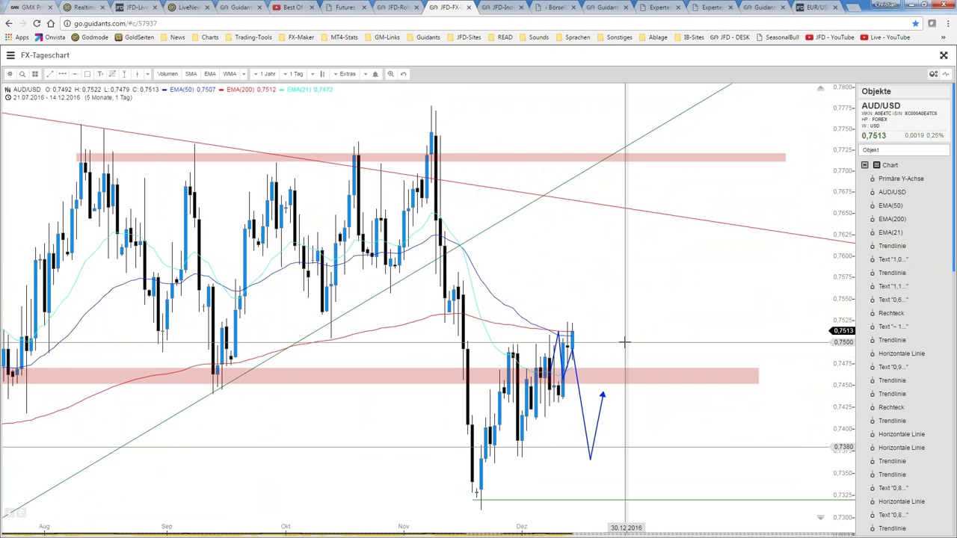
scroll(625, 342, up, 1)
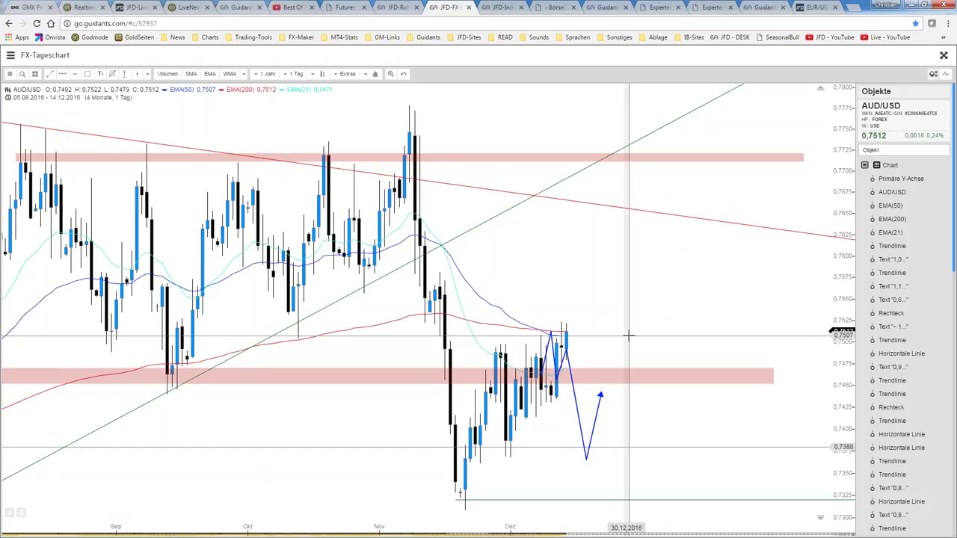
scroll(624, 341, down, 3)
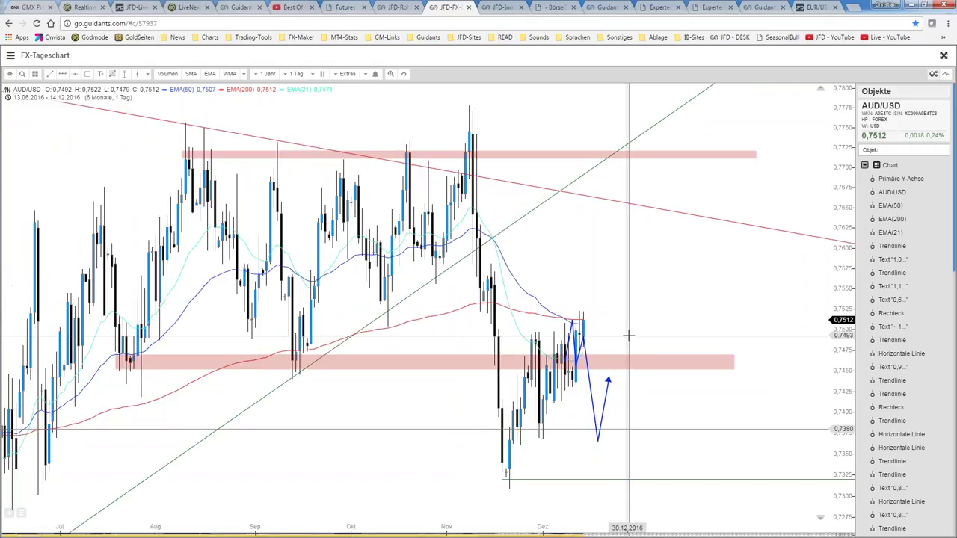
scroll(628, 337, up, 1)
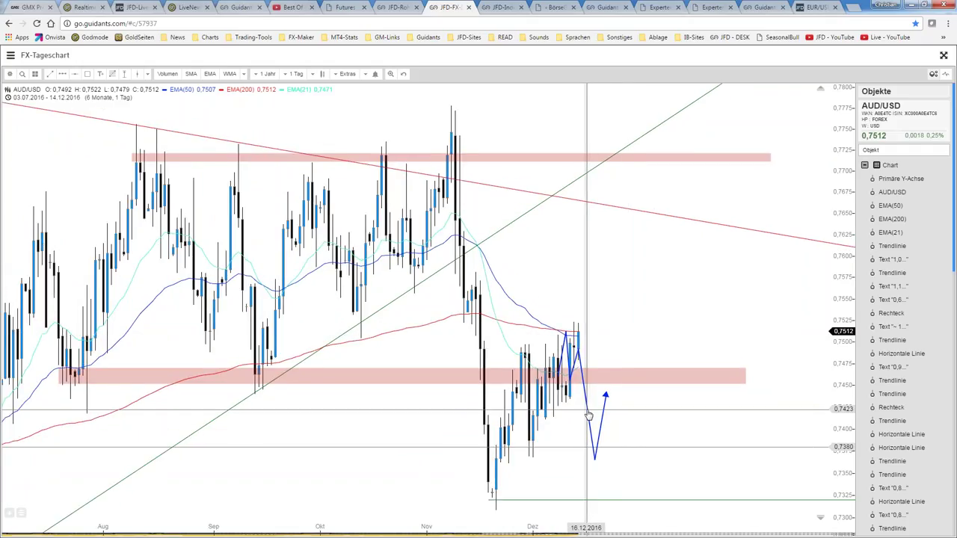
right_click(588, 415)
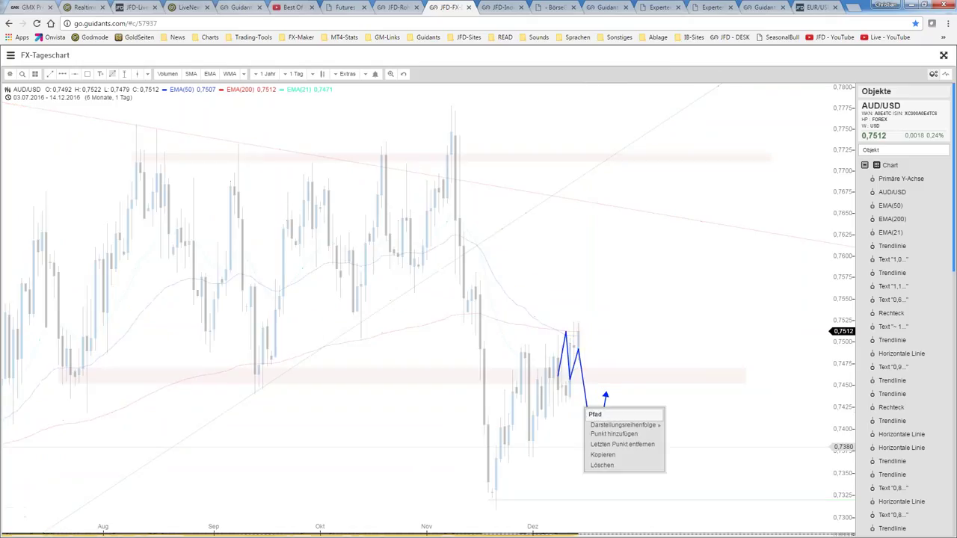
click(595, 465)
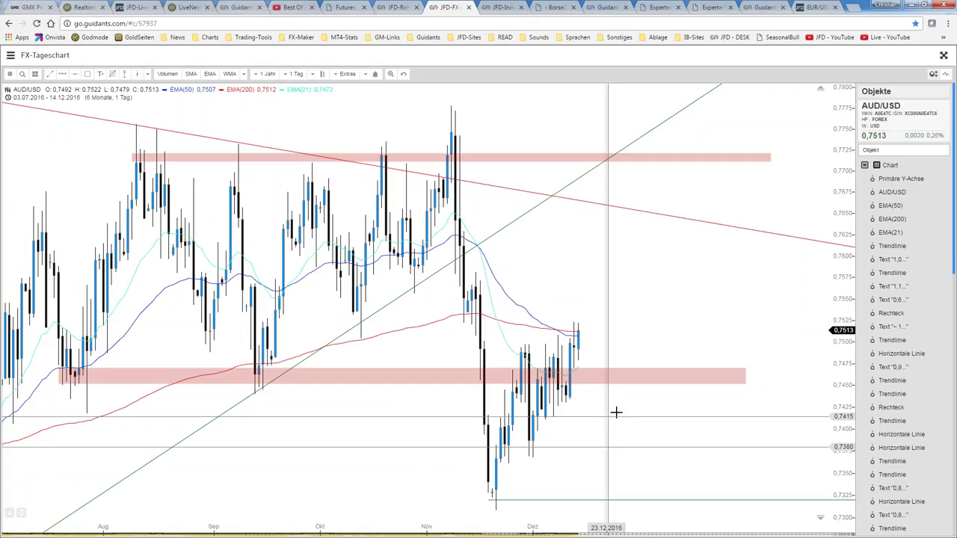
- Extend the lower red zone below the current AUD/USD price to the chart's future-side edge
click(718, 378)
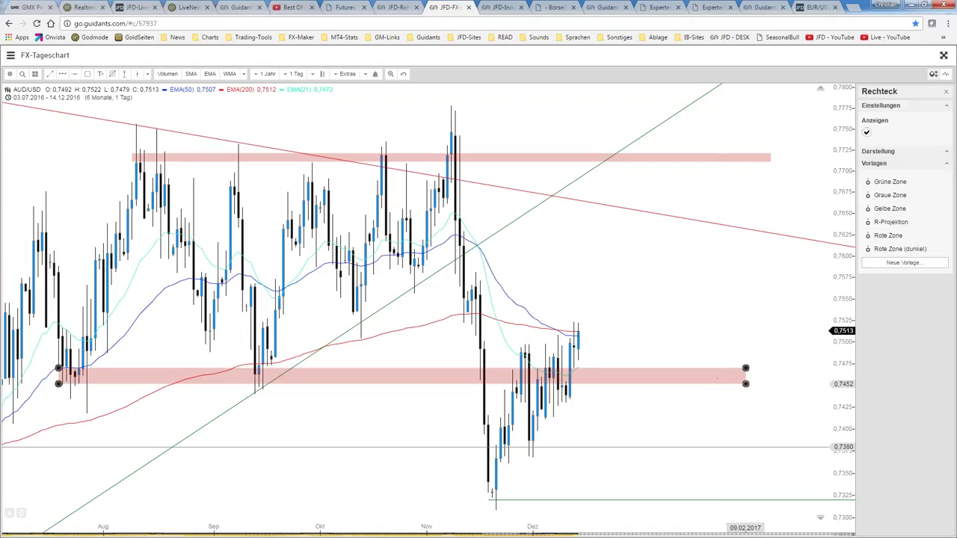
drag(745, 383, 853, 384)
click(773, 403)
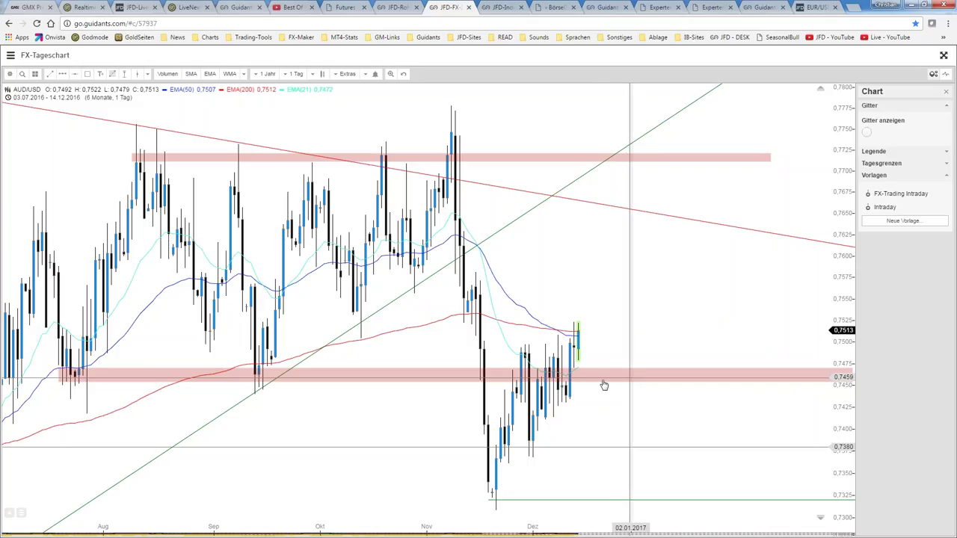
- Draw a path running flat at about 0.7466, then rising to about 0.7634 in January 2017, and apply the "blauer Peil" template
click(63, 74)
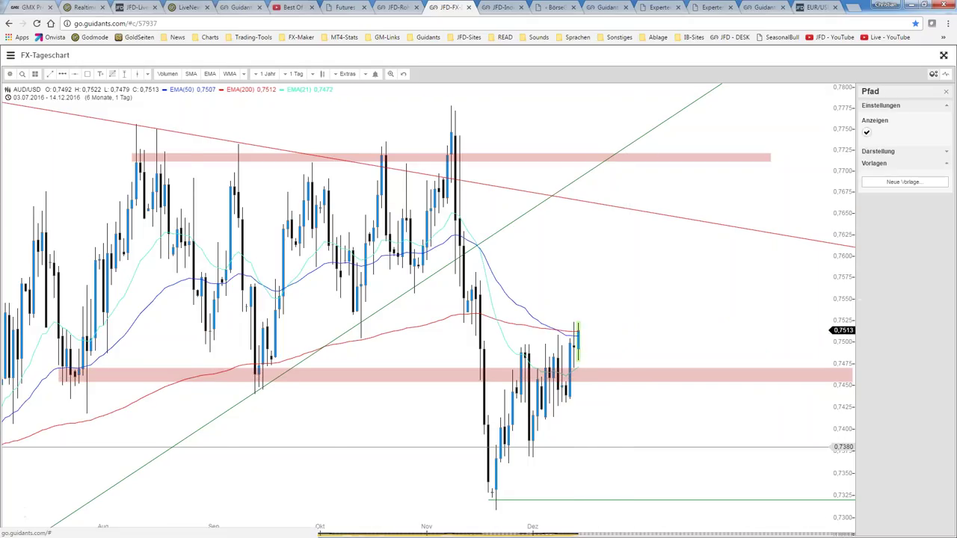
click(579, 372)
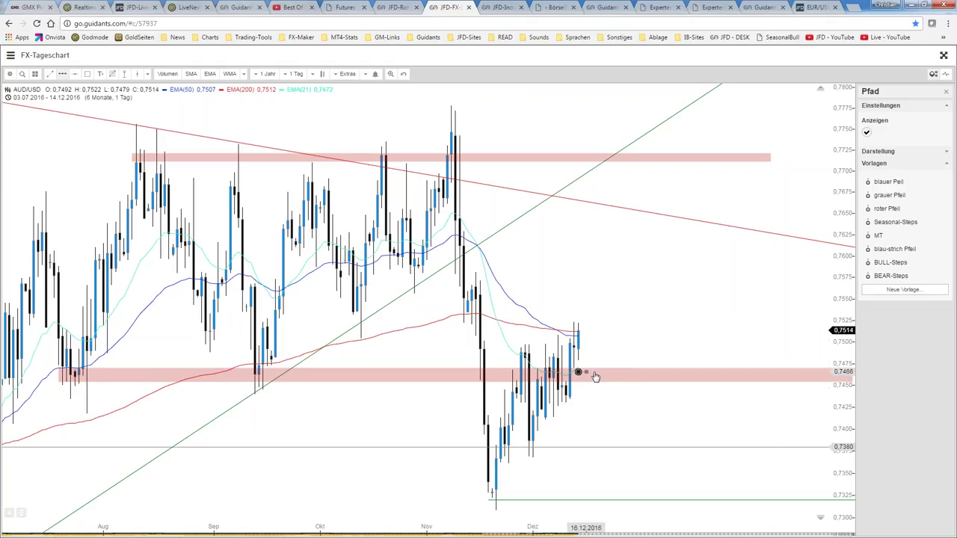
click(595, 372)
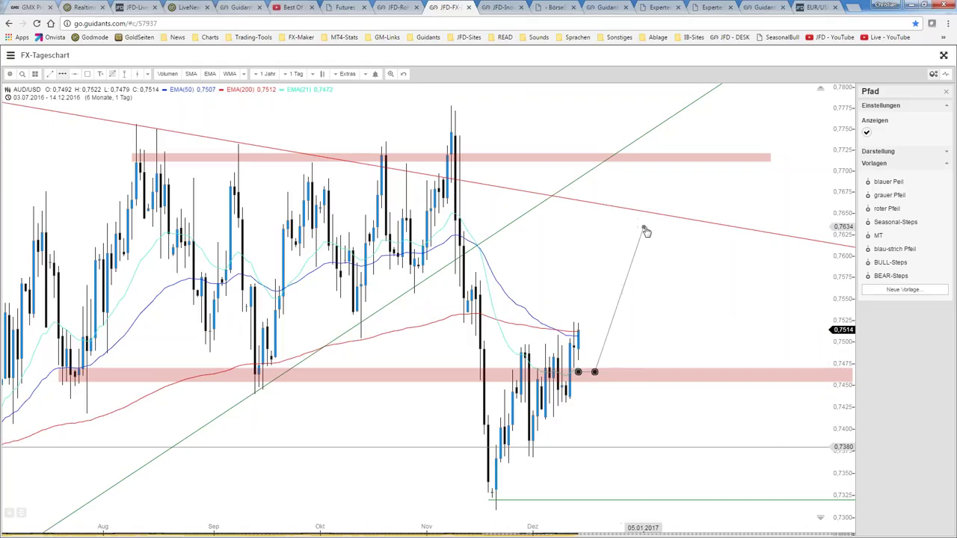
double_click(648, 228)
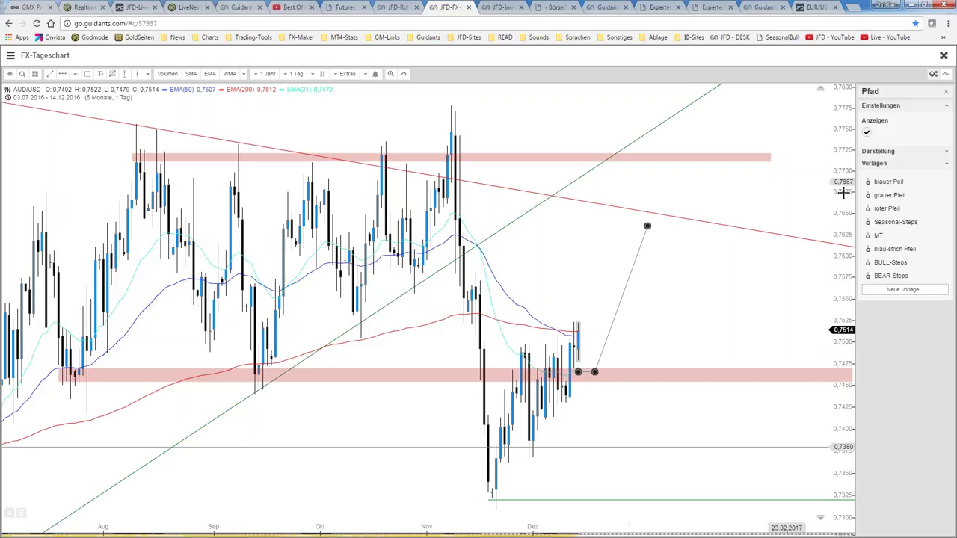
click(888, 182)
click(673, 294)
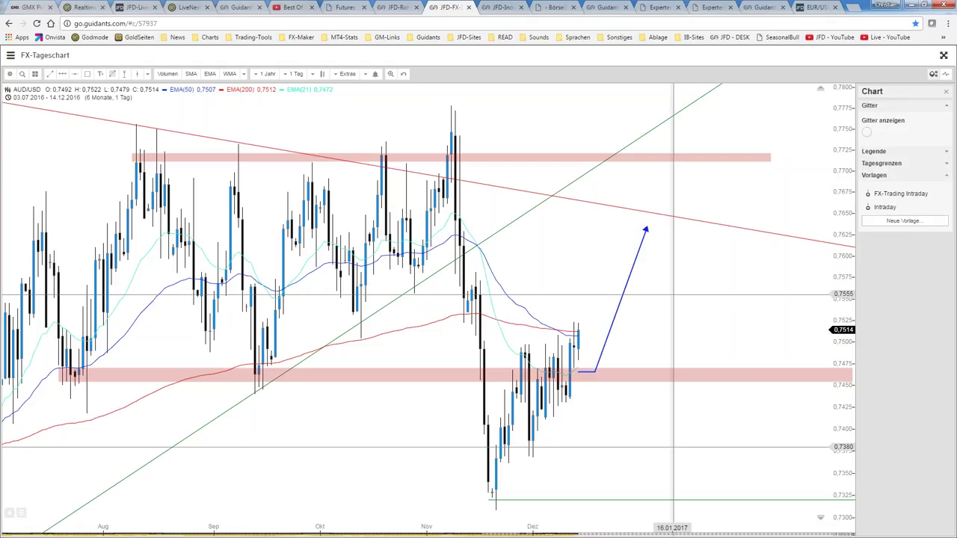
- Draw a rising trend line from the 21.11.2016 low along the December lows and apply the GrüneLinie template
scroll(674, 293, up, 1)
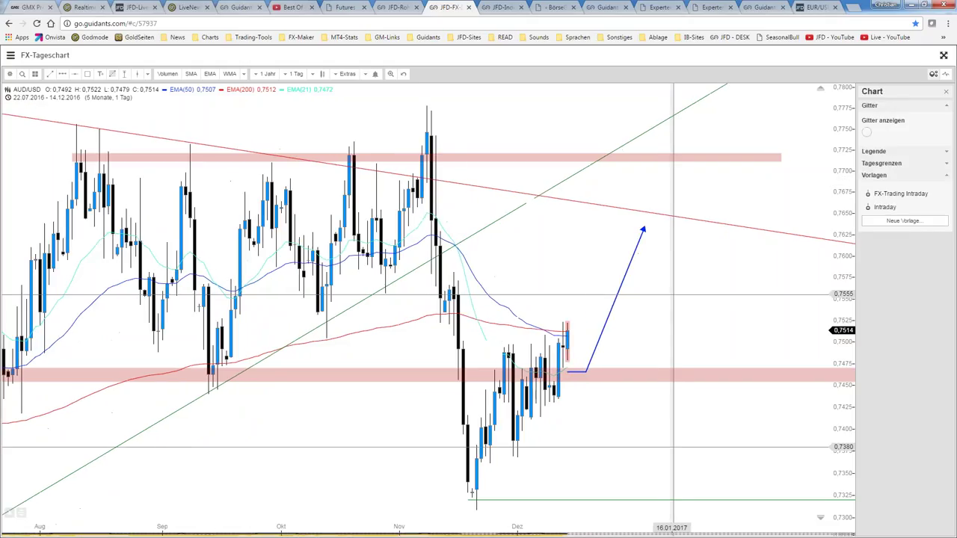
click(50, 74)
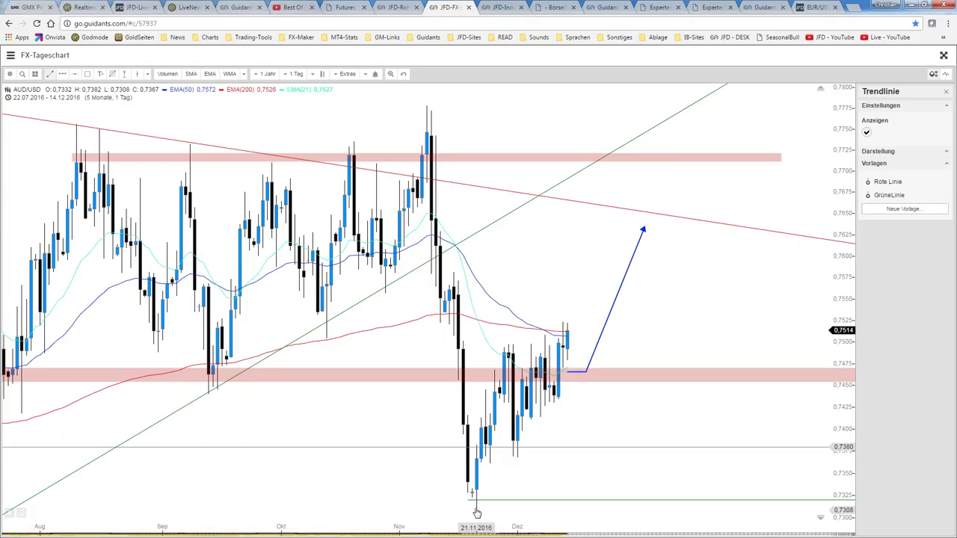
mouse_move(477, 513)
mouse_down()
mouse_move(611, 267)
mouse_move(612, 326)
mouse_up()
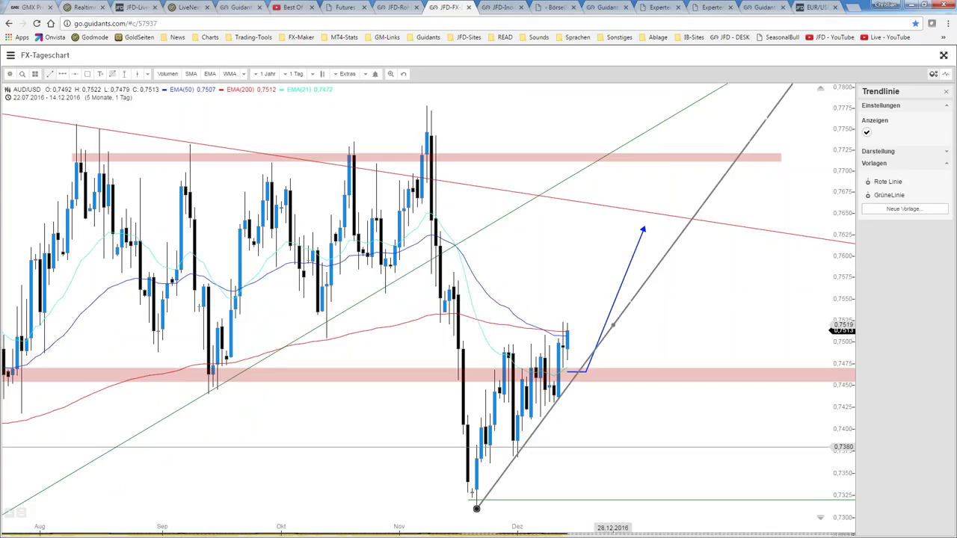
click(888, 182)
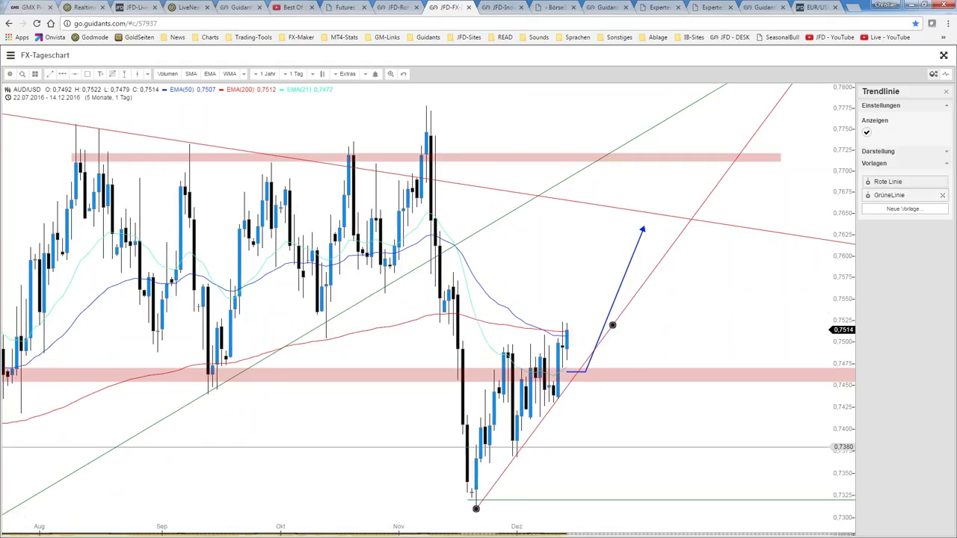
click(889, 195)
click(666, 337)
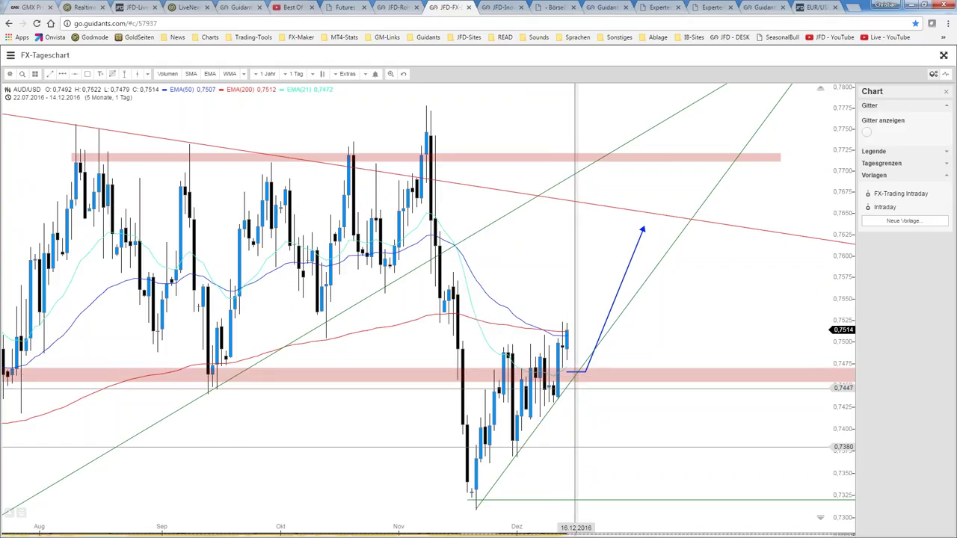
- Load AUDUSD-7-22 in the Saisonalitätsindikator with 40 Vorschautage and move its window clear of the recent candles
scroll(686, 333, up, 1)
drag(687, 333, 773, 321)
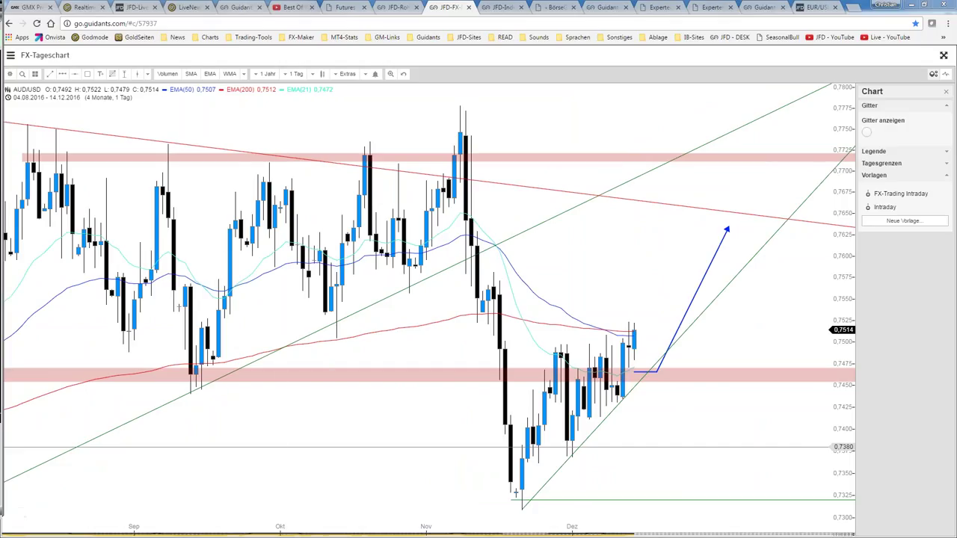
click(212, 343)
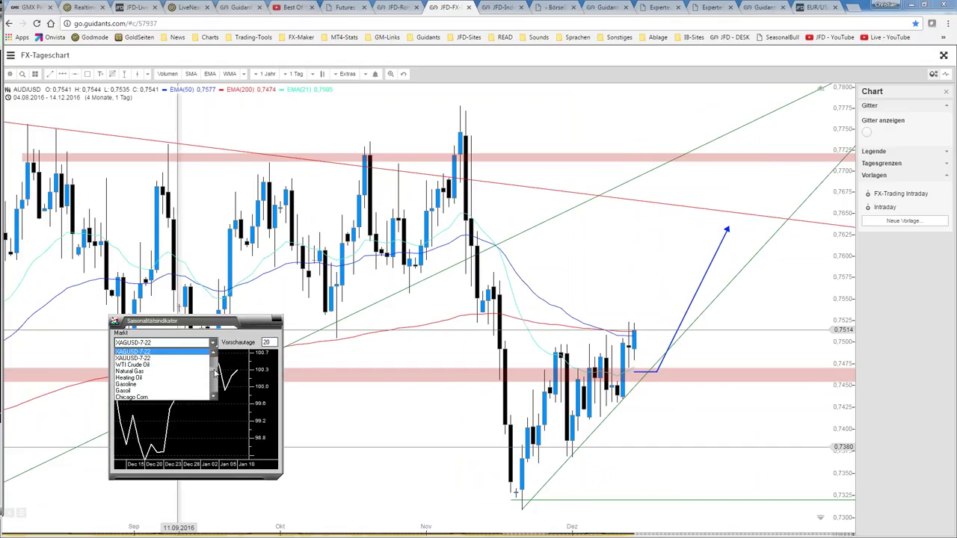
scroll(215, 374, up, 3)
click(198, 356)
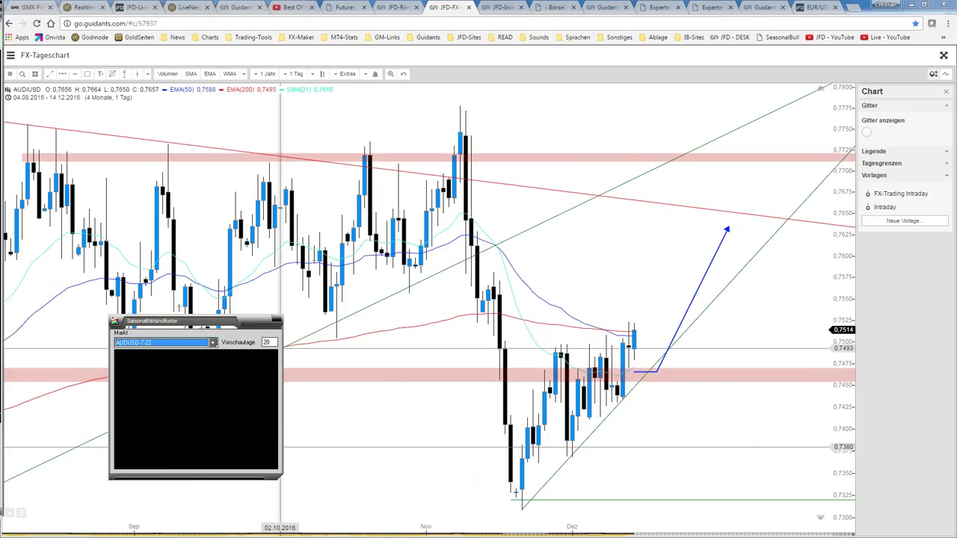
key(Tab)
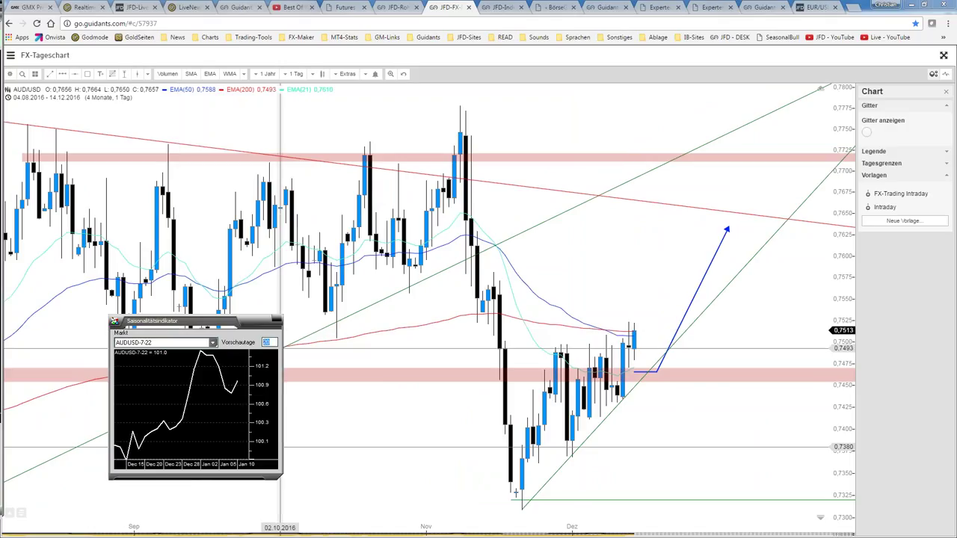
text(40)
click(212, 343)
click(213, 359)
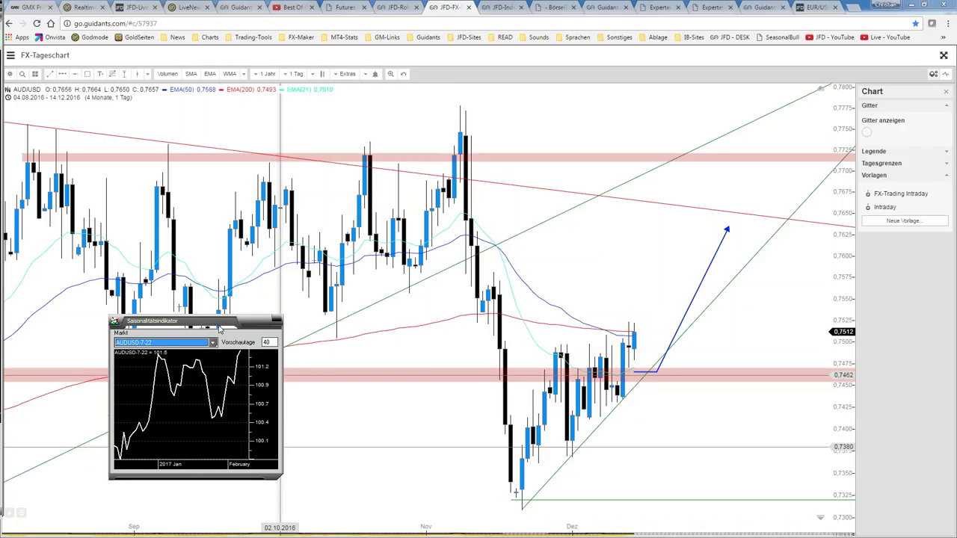
drag(219, 327, 116, 368)
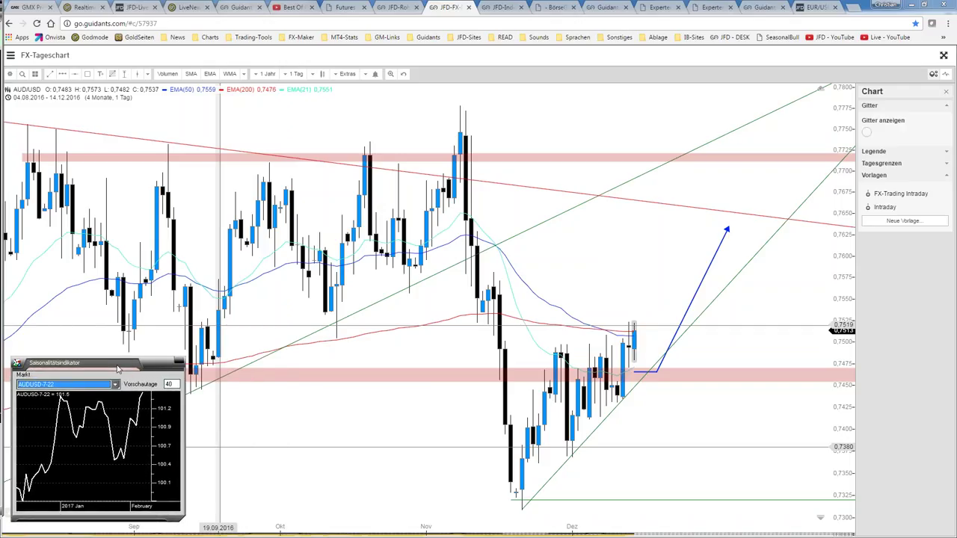
- Save the annotated AUD/USD daily chart and restore it to its normal size
click(10, 73)
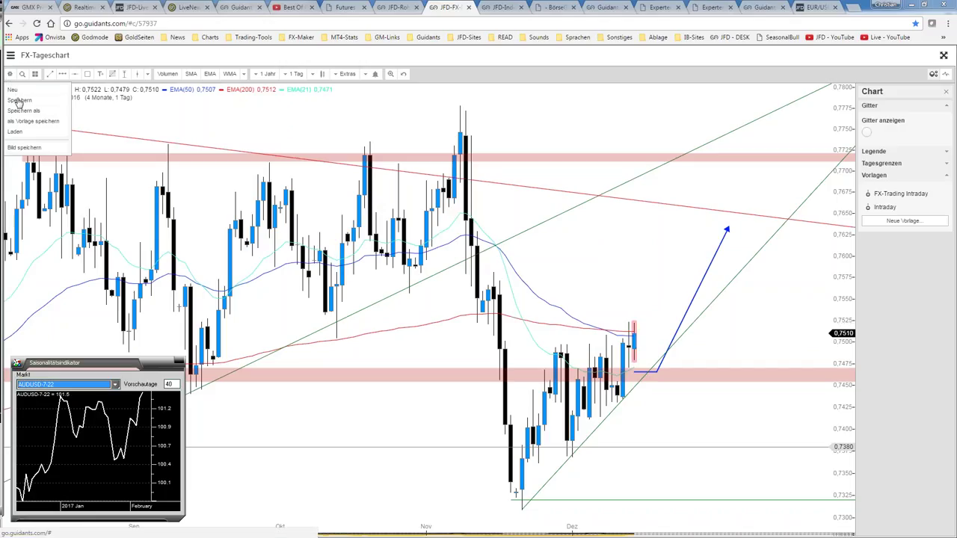
click(19, 101)
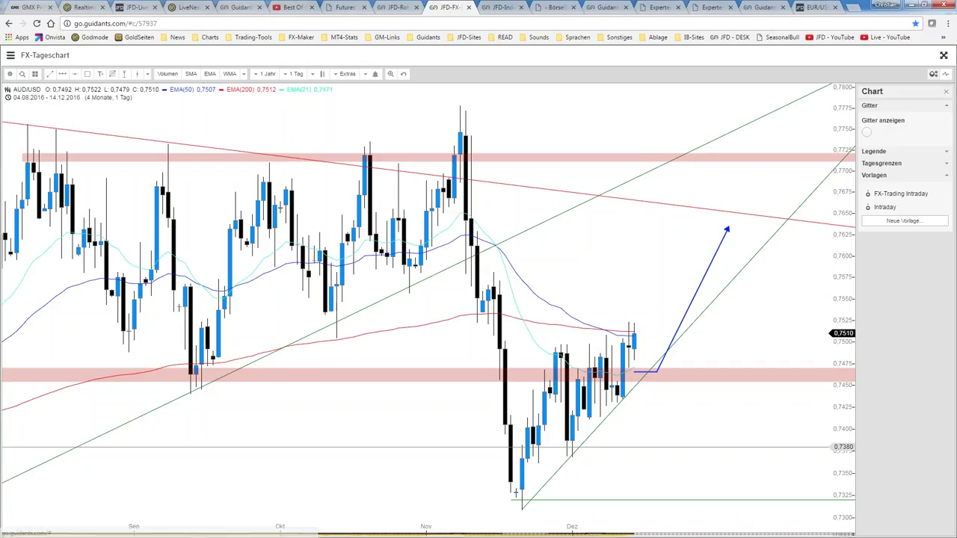
click(944, 59)
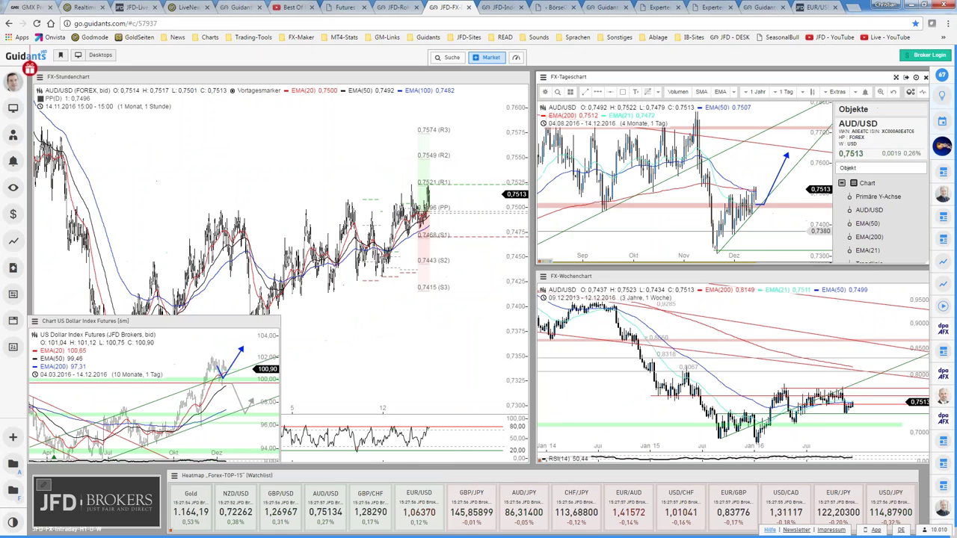
- Maximize the AUD/USD weekly chart, extend it back to 2007 to examine the long-term structure, then narrow it to about two years
click(897, 277)
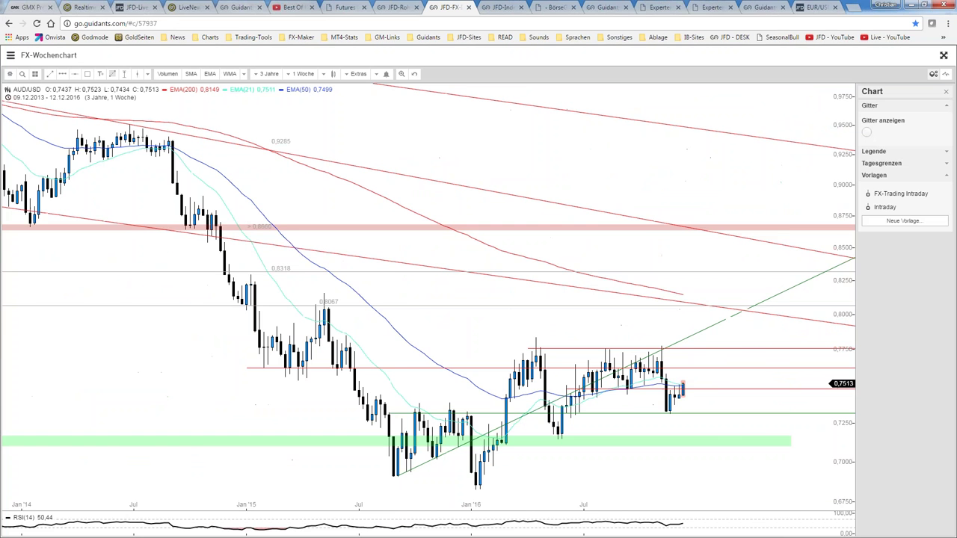
scroll(758, 294, down, 5)
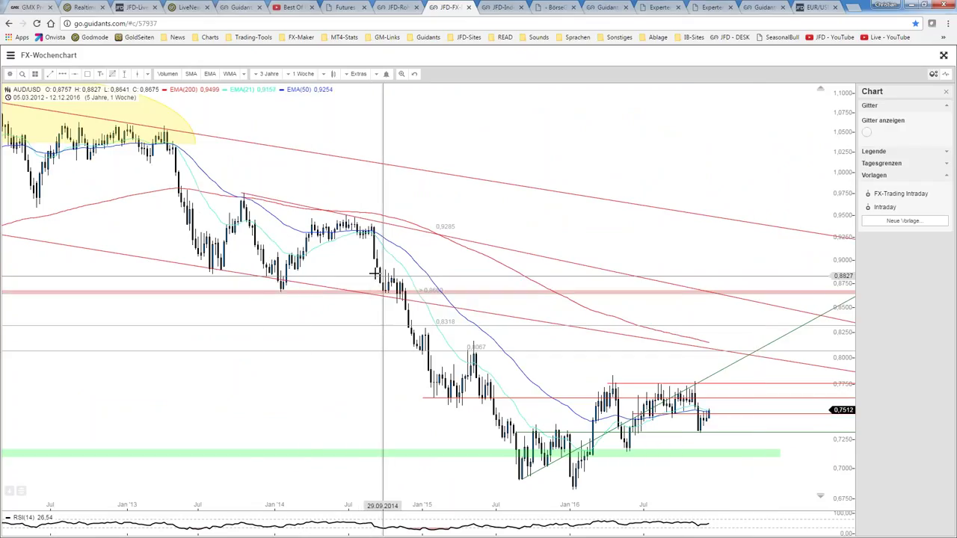
scroll(385, 276, down, 5)
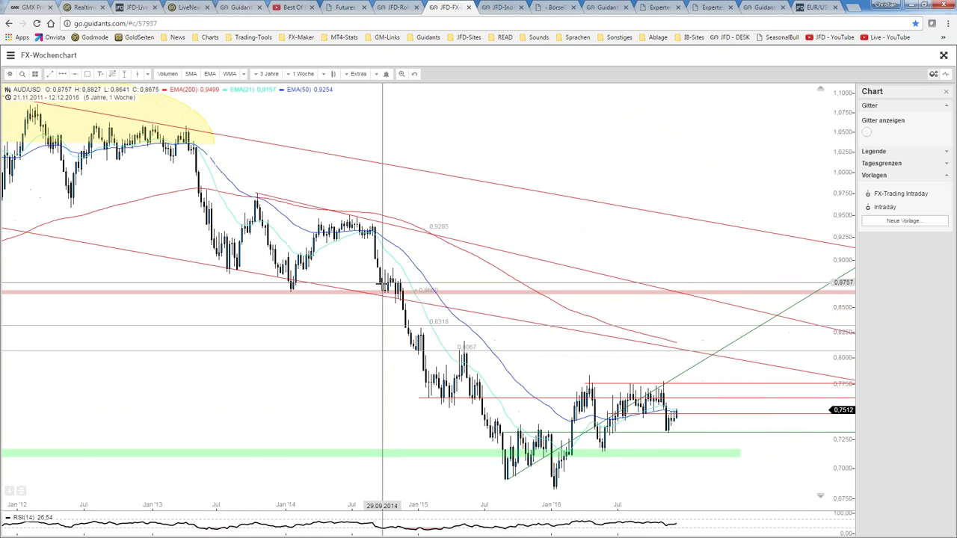
scroll(382, 285, down, 3)
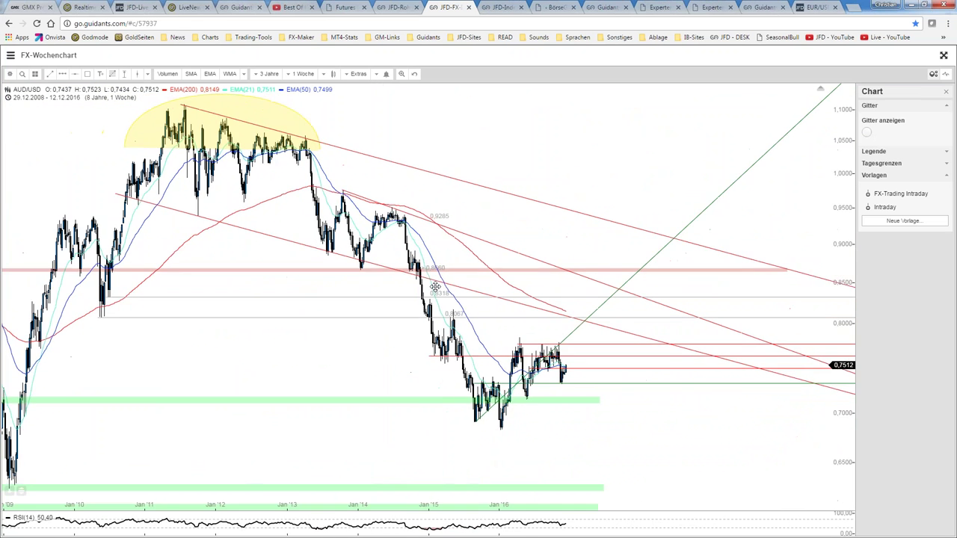
scroll(349, 256, down, 2)
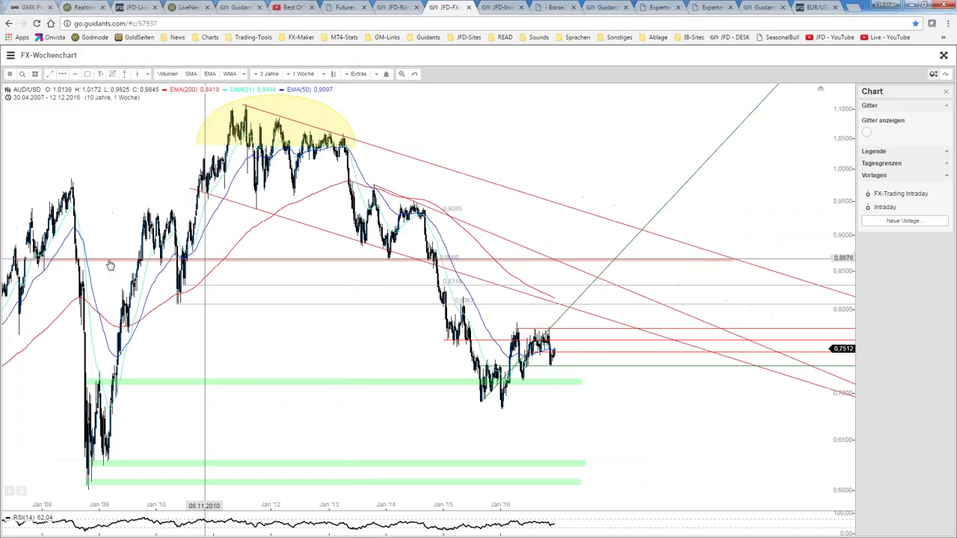
scroll(100, 263, down, 1)
scroll(421, 346, up, 3)
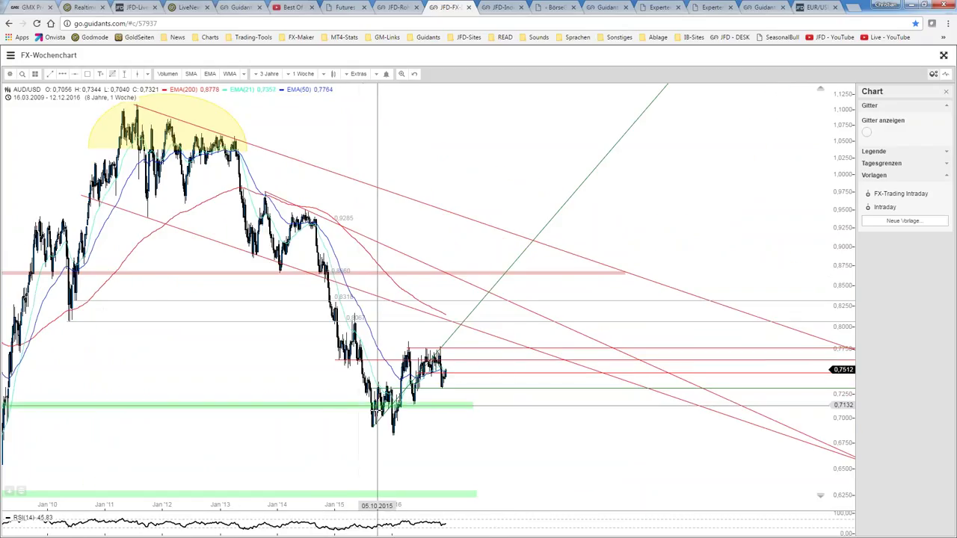
scroll(378, 398, up, 6)
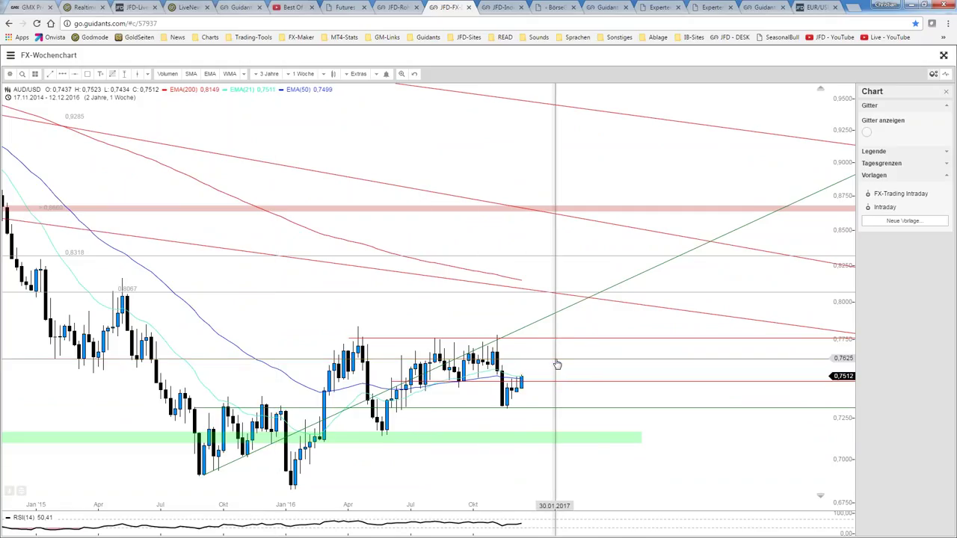
- Delete the rising green trend line from the 2015 low on the AUD/USD weekly chart and restore the chart to its normal size
scroll(557, 365, down, 2)
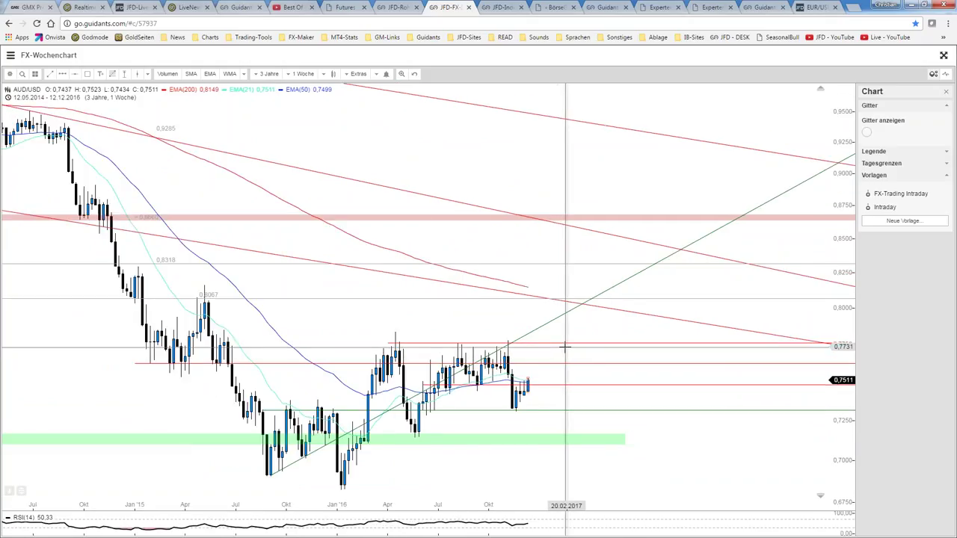
scroll(565, 347, up, 1)
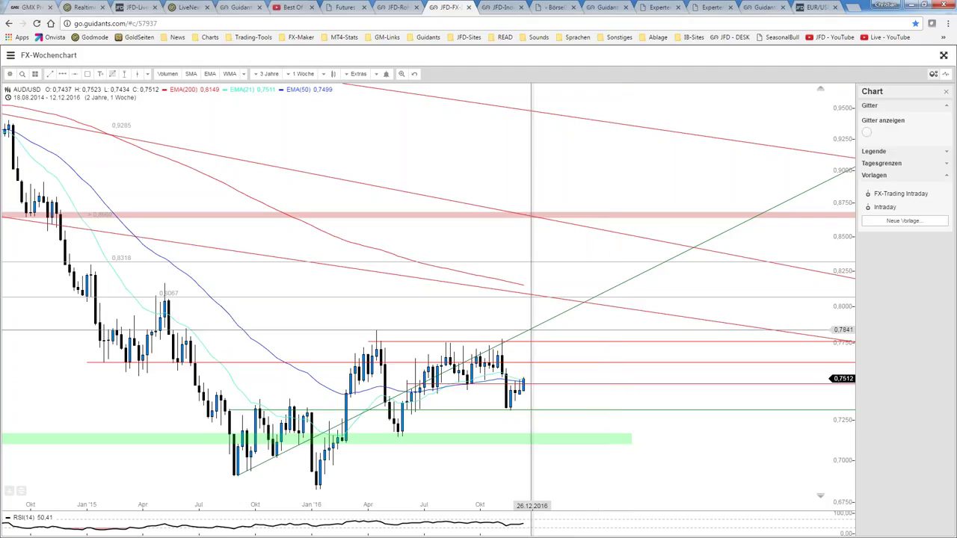
right_click(531, 331)
click(546, 396)
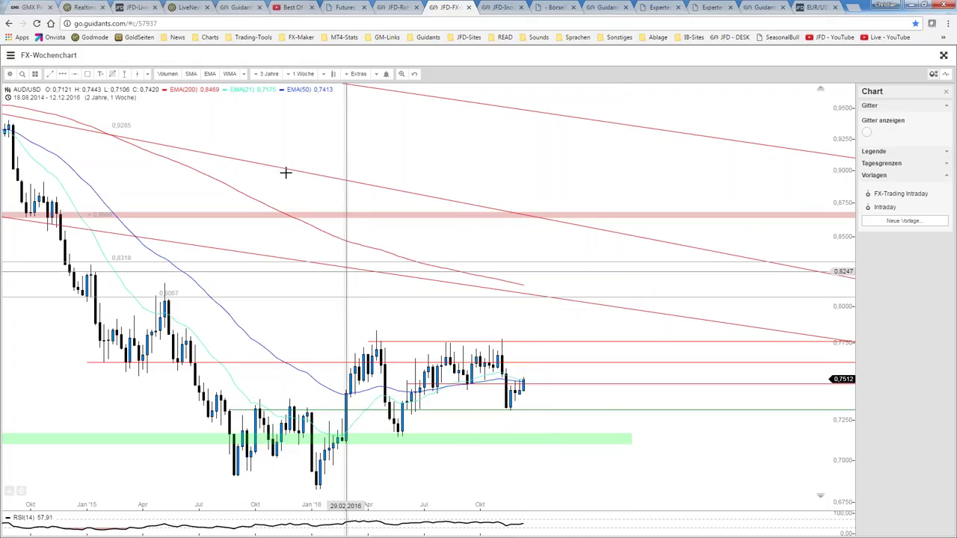
right_click(7, 86)
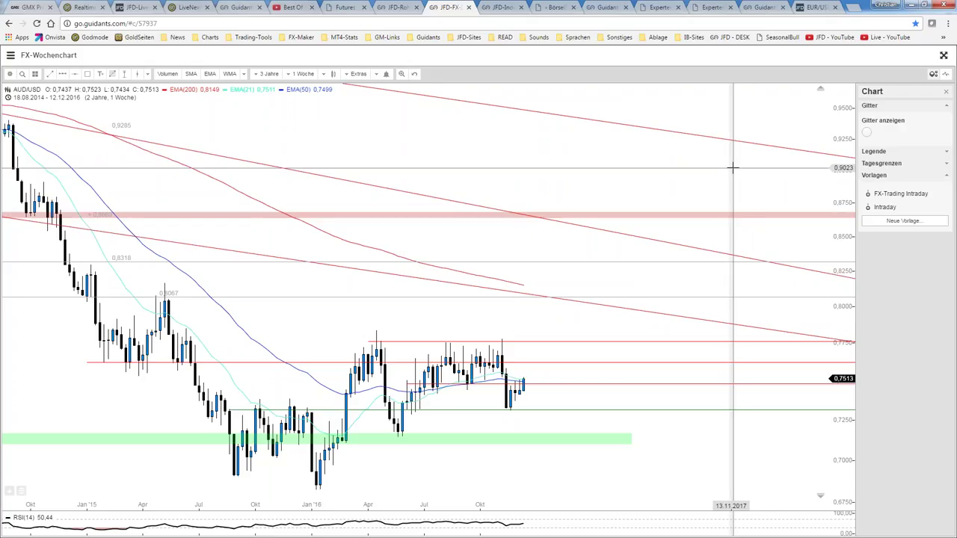
click(944, 58)
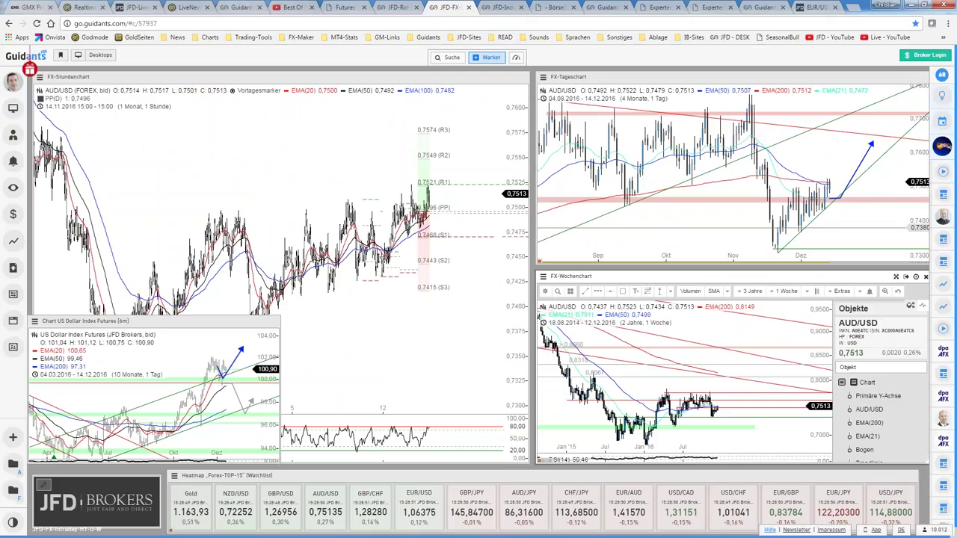
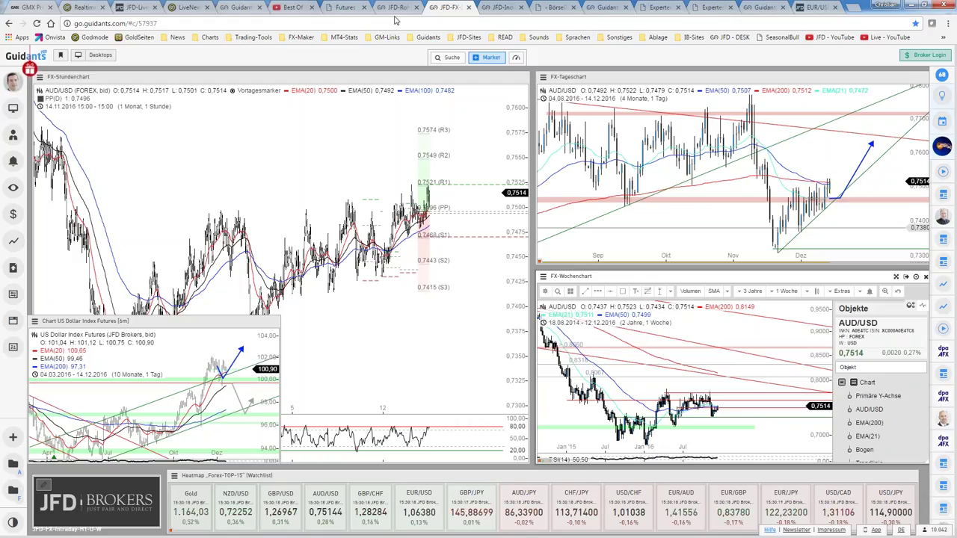
- Switch to the Guidants economic calendar and highlight the NZ Business Manufacturing Index November entry at 22:30
click(756, 7)
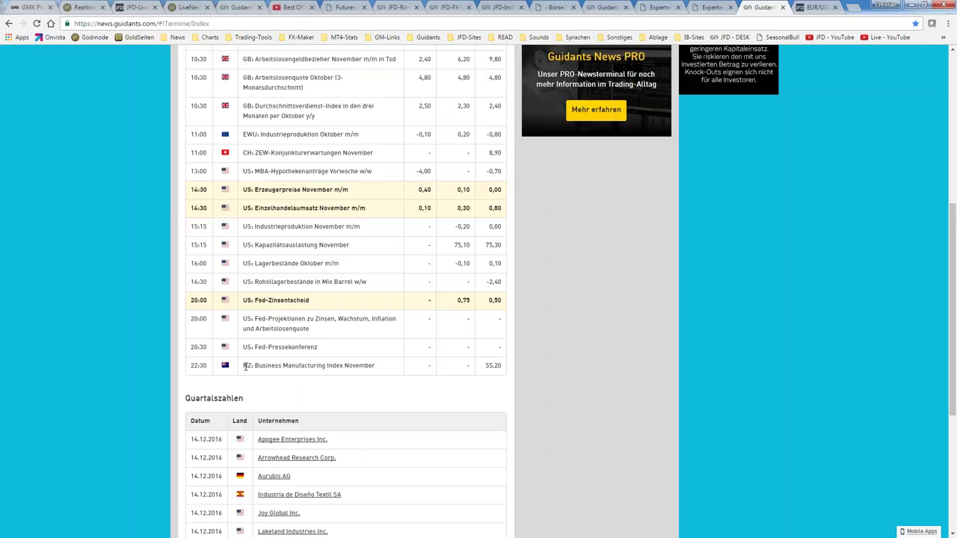
drag(242, 365, 375, 368)
click(374, 368)
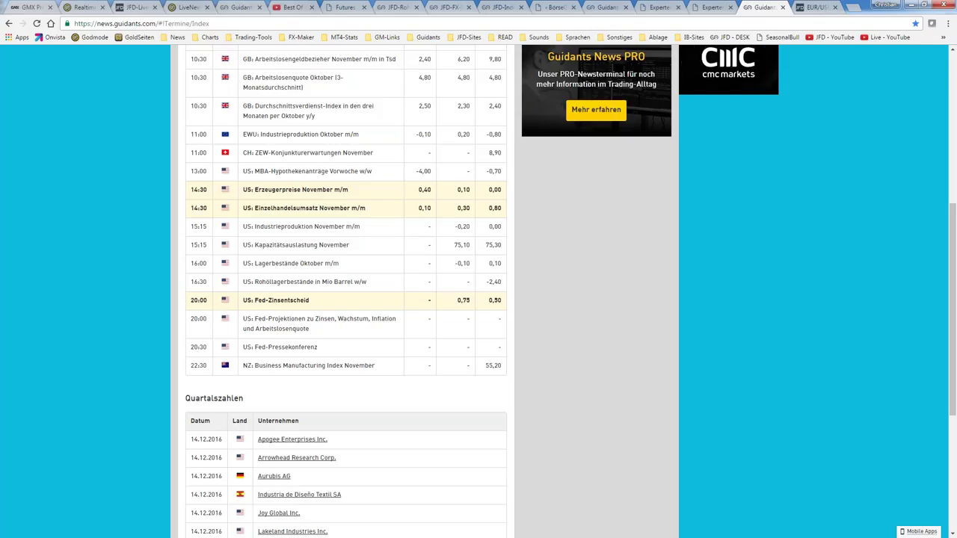
- Return to the FX desktop, load NZD/USD from the Forex-TOP-15 heatmap and maximize its daily chart
click(417, 7)
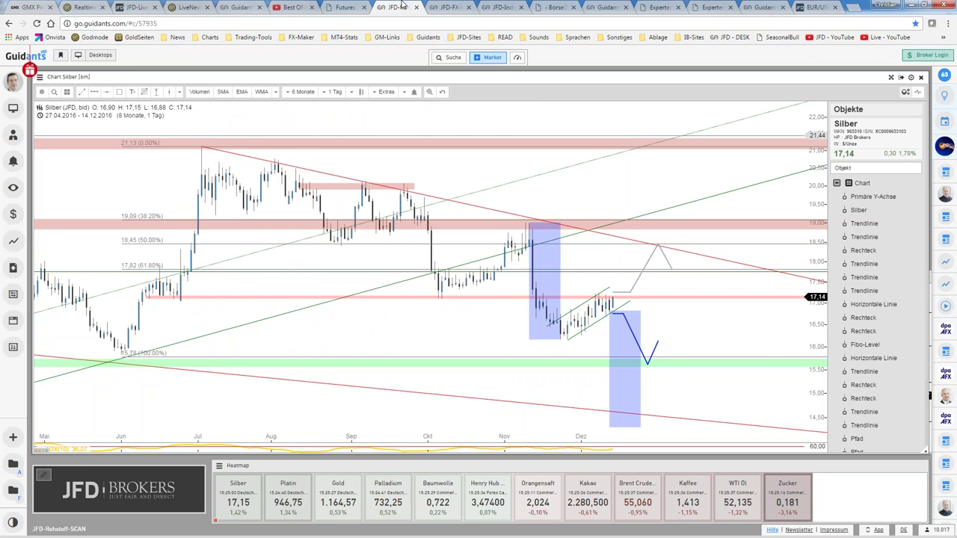
click(448, 7)
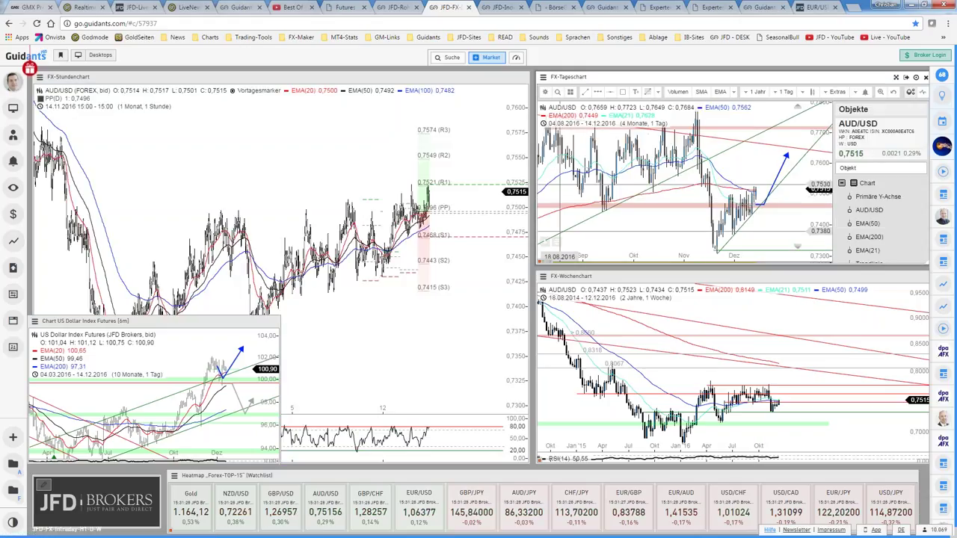
click(238, 513)
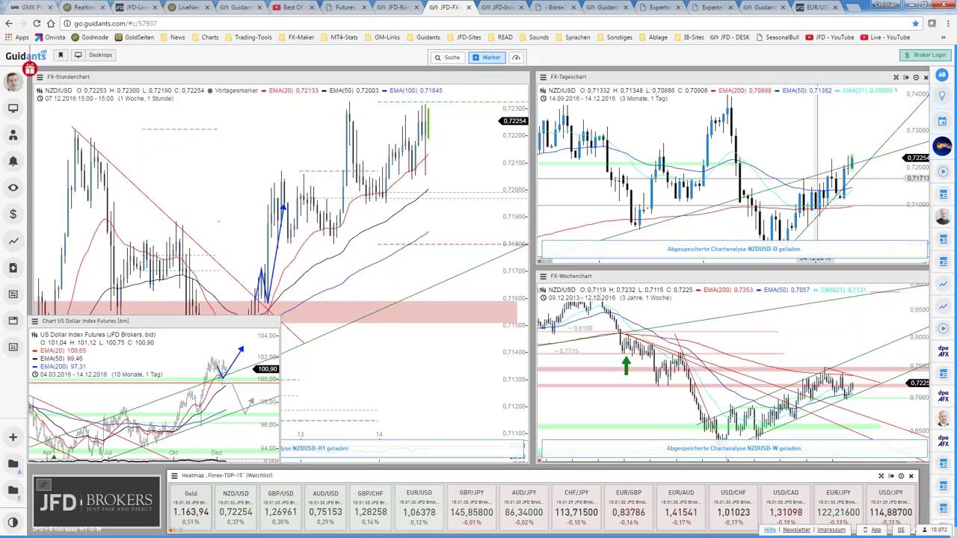
click(911, 92)
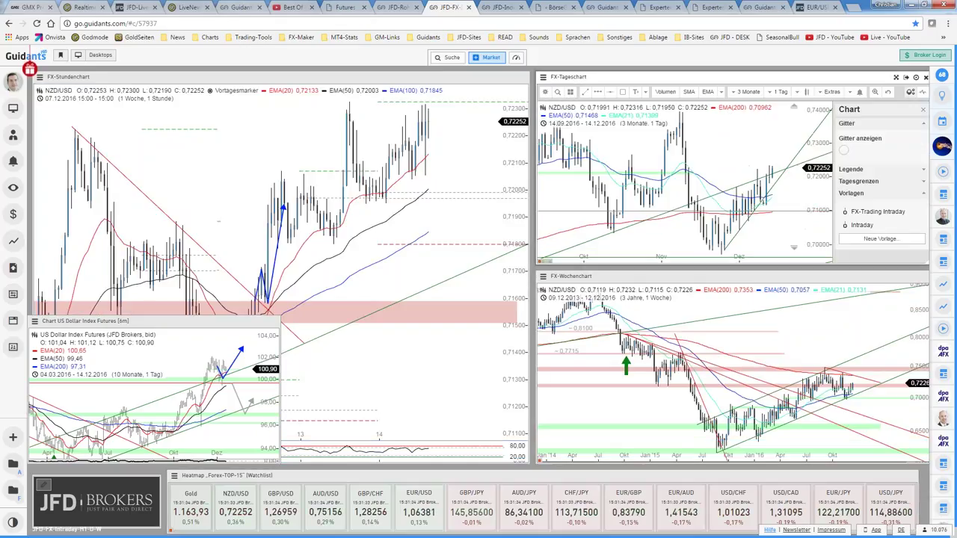
click(917, 77)
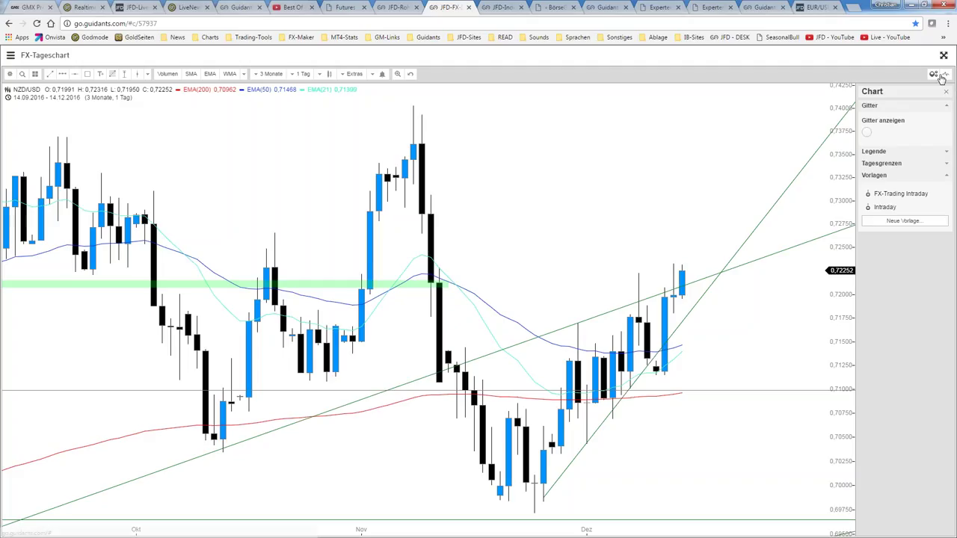
- Extend the green zone near 0,721 beyond the current NZD/USD candles and apply the Rote Zone (dunkel) template
click(447, 282)
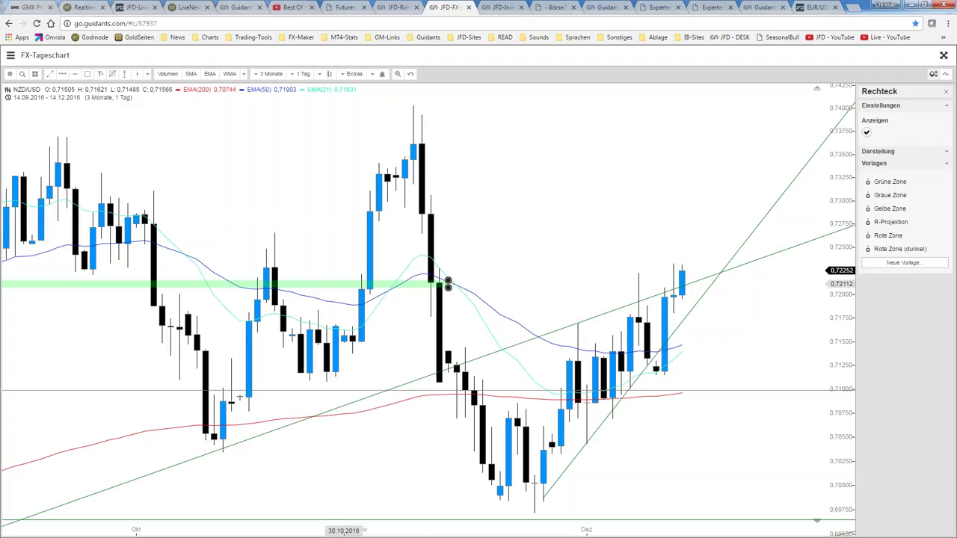
drag(448, 283, 845, 284)
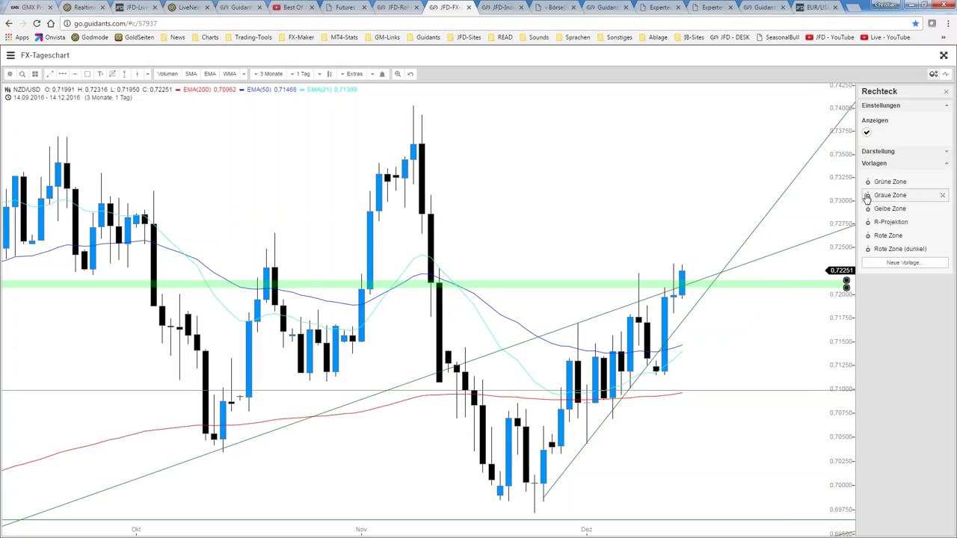
click(890, 251)
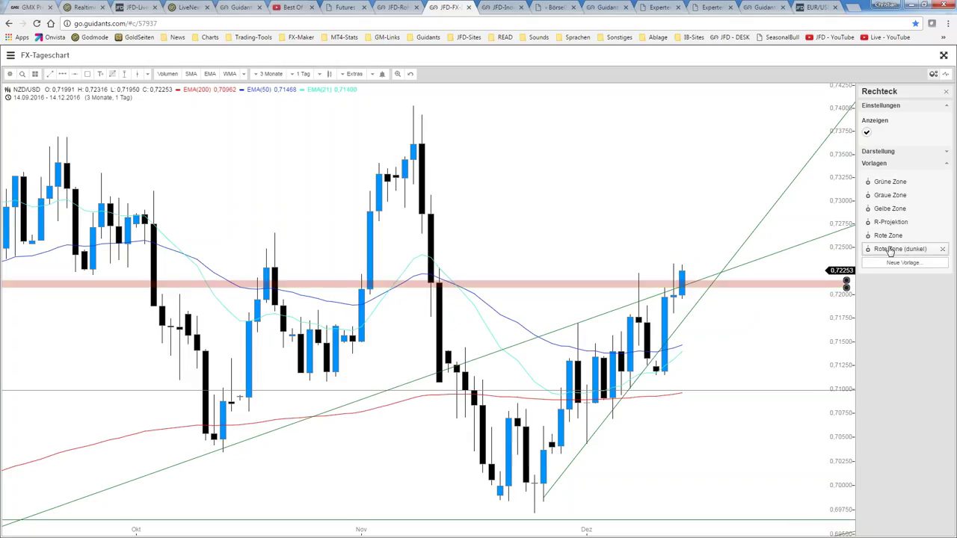
click(662, 229)
- Save the NZD/USD daily chart with about four months in view and restore it to its normal size
scroll(662, 229, down, 4)
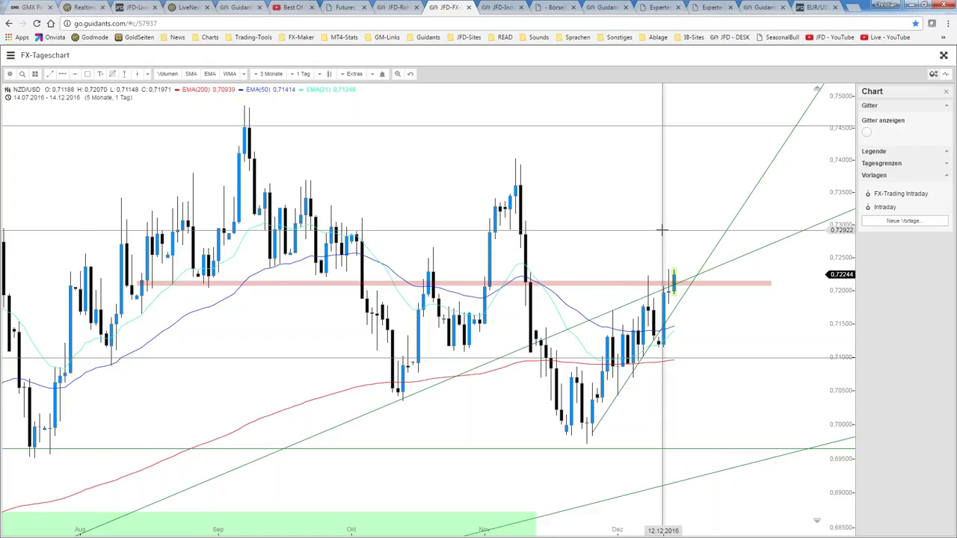
scroll(662, 230, up, 2)
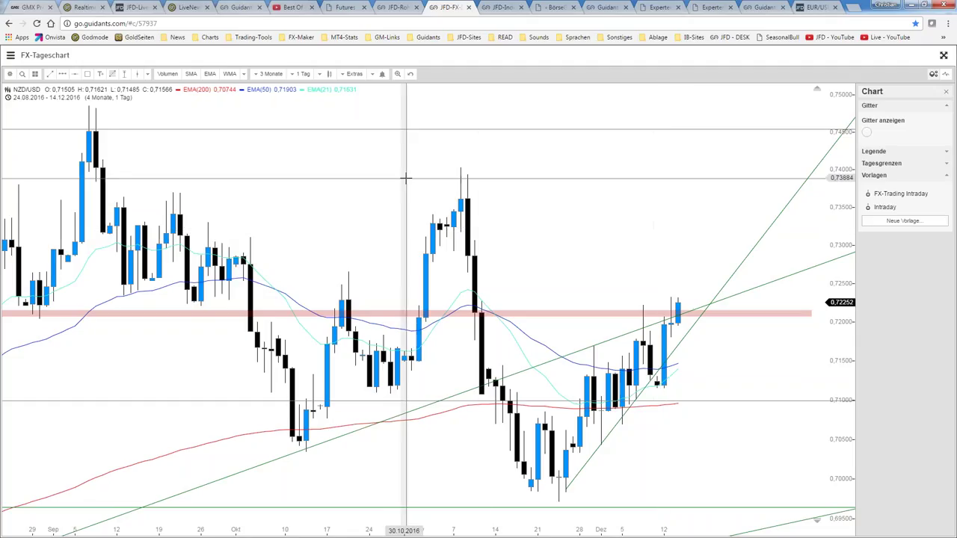
click(10, 73)
click(22, 101)
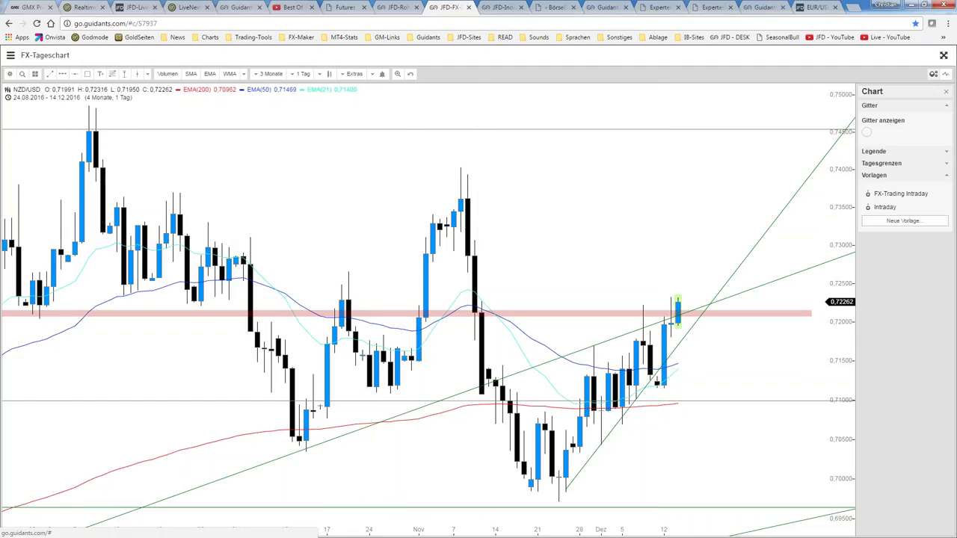
click(944, 58)
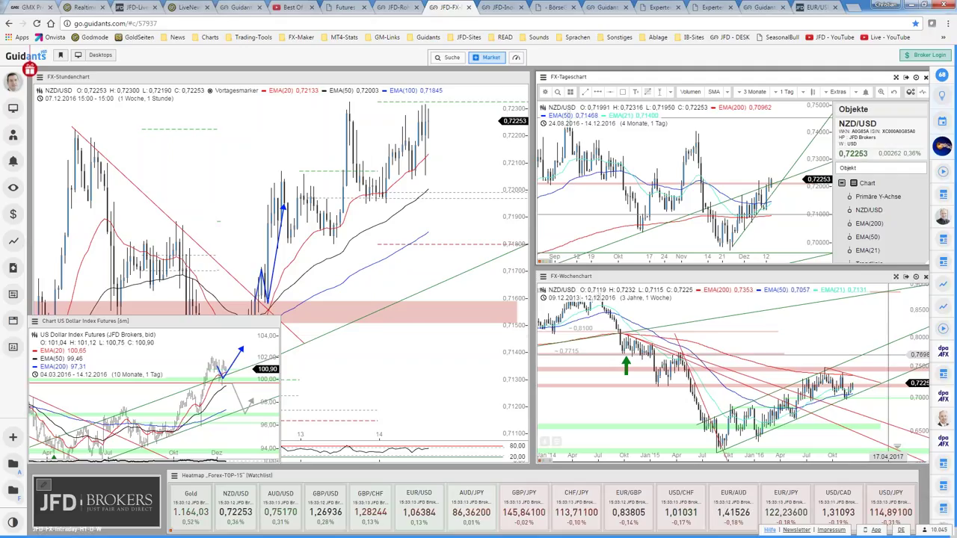
- Maximize the NZD/USD weekly chart and examine the rising channel from the 2015 low and the surrounding zones
click(748, 359)
click(547, 292)
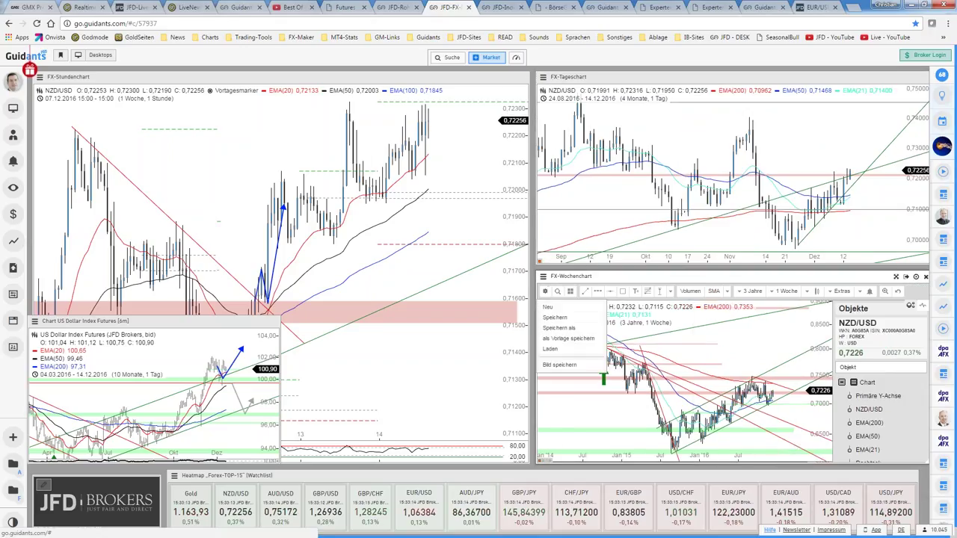
click(896, 278)
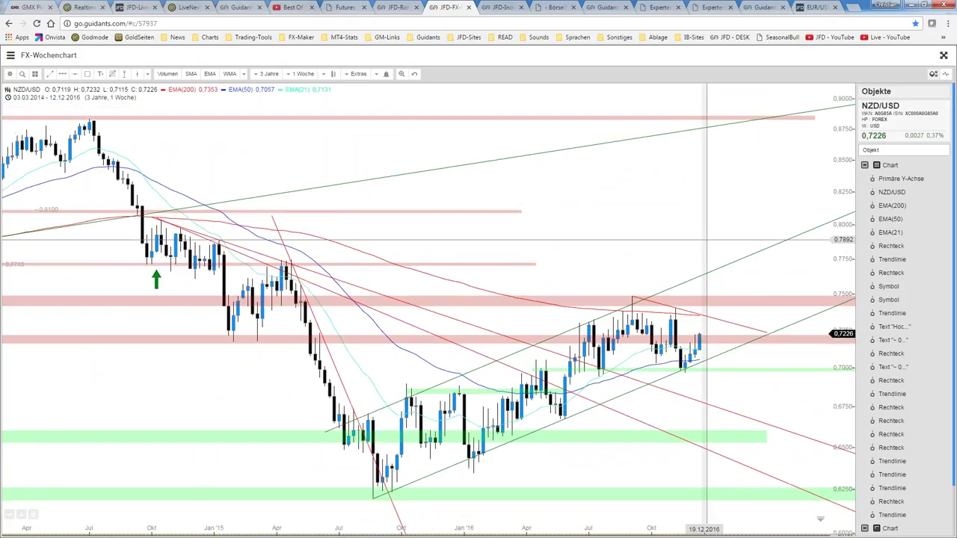
drag(695, 240, 700, 233)
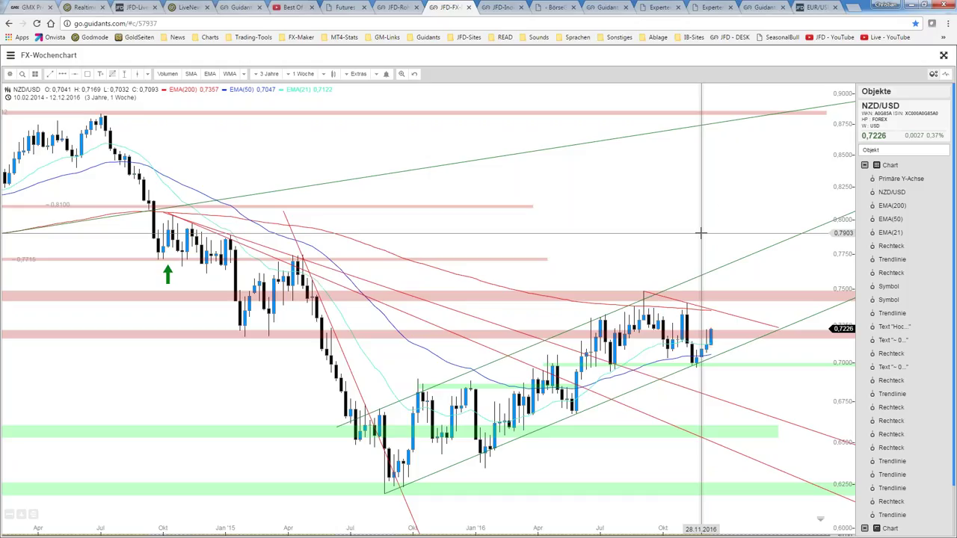
drag(843, 203, 844, 195)
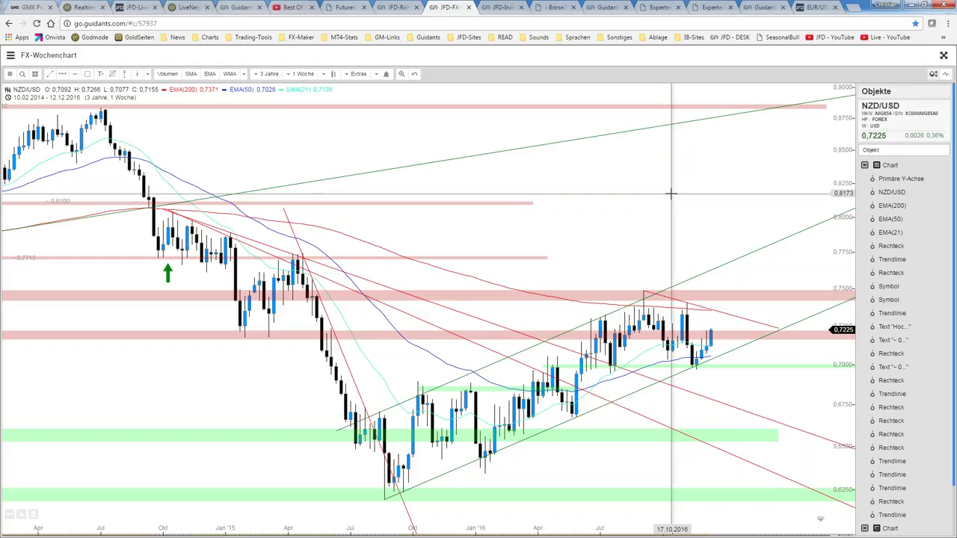
click(671, 193)
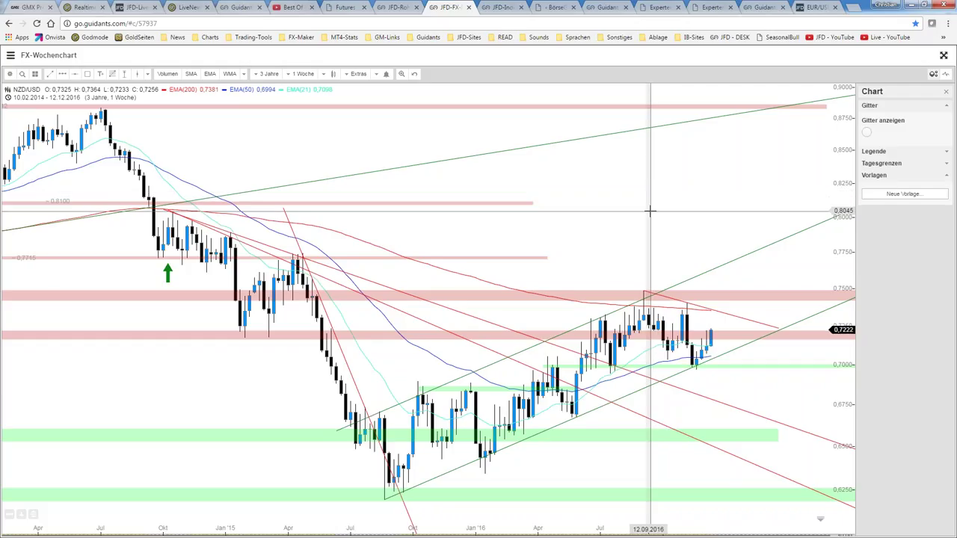
- Examine the latest NZD/USD weekly candles against the red zone and EMA(200), and restore the chart to its normal size
scroll(650, 211, up, 1)
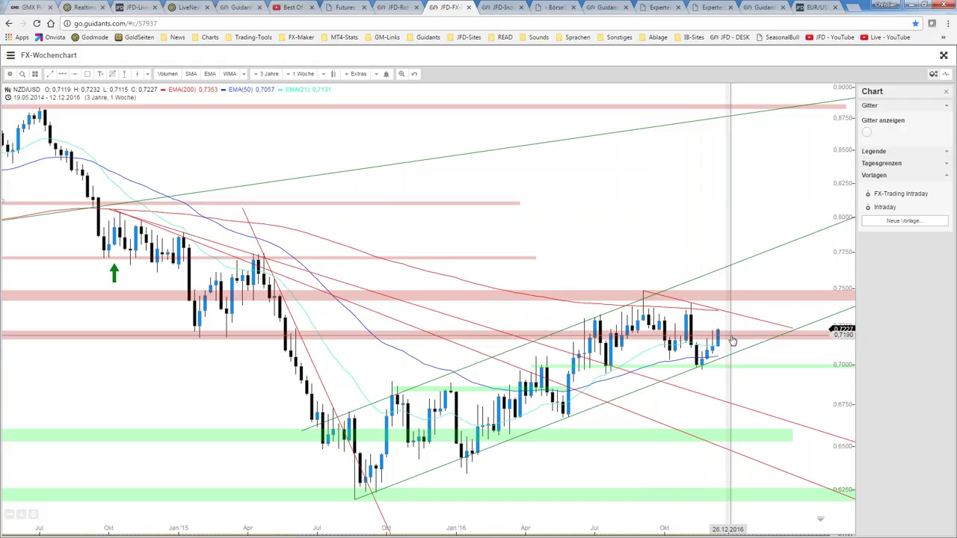
scroll(729, 336, up, 1)
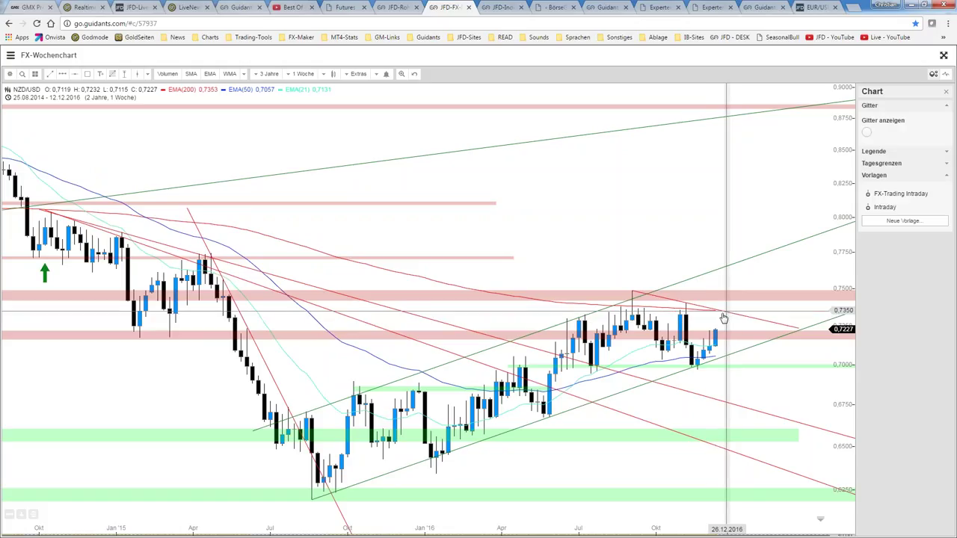
scroll(718, 315, down, 2)
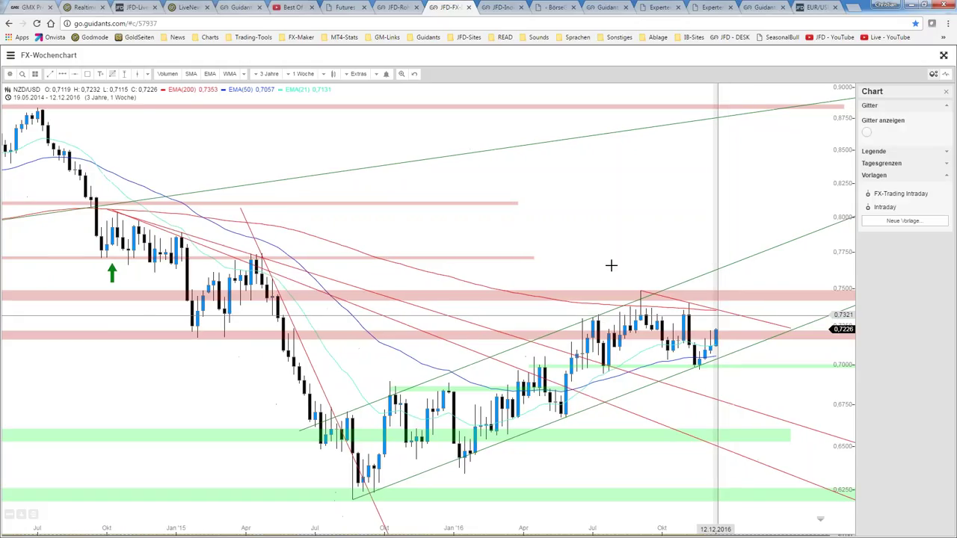
click(10, 74)
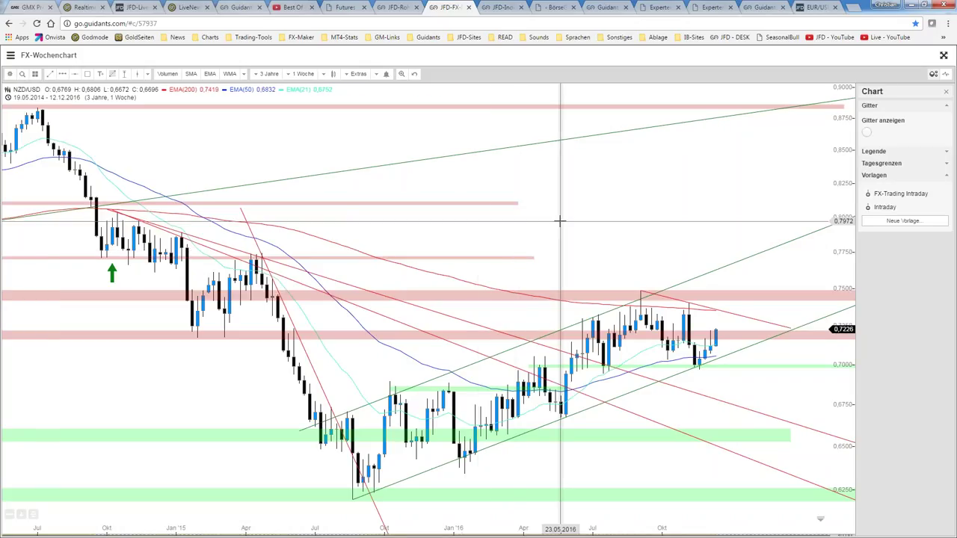
click(944, 55)
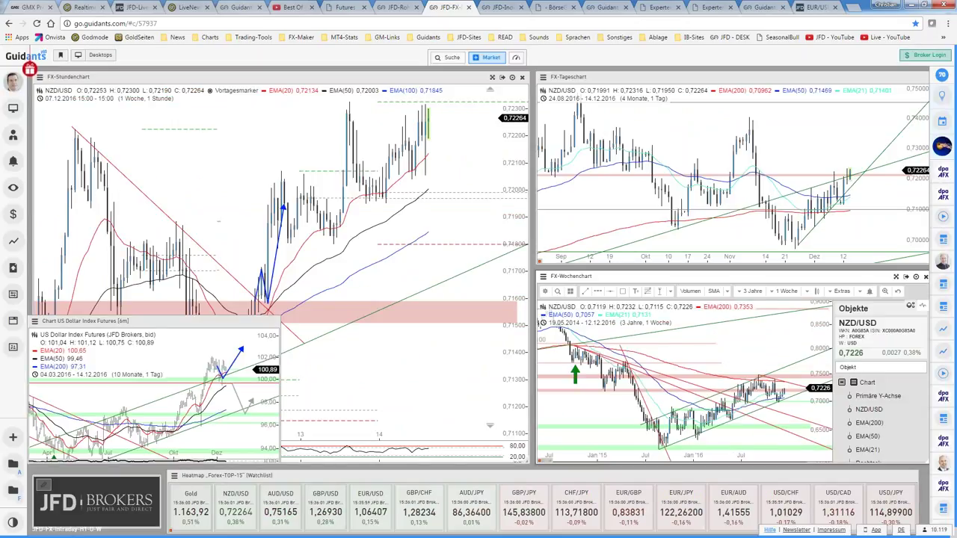
- Load EUR/JPY from the heatmap and maximize its weekly chart to examine the falling channel and the resistance zones
click(697, 499)
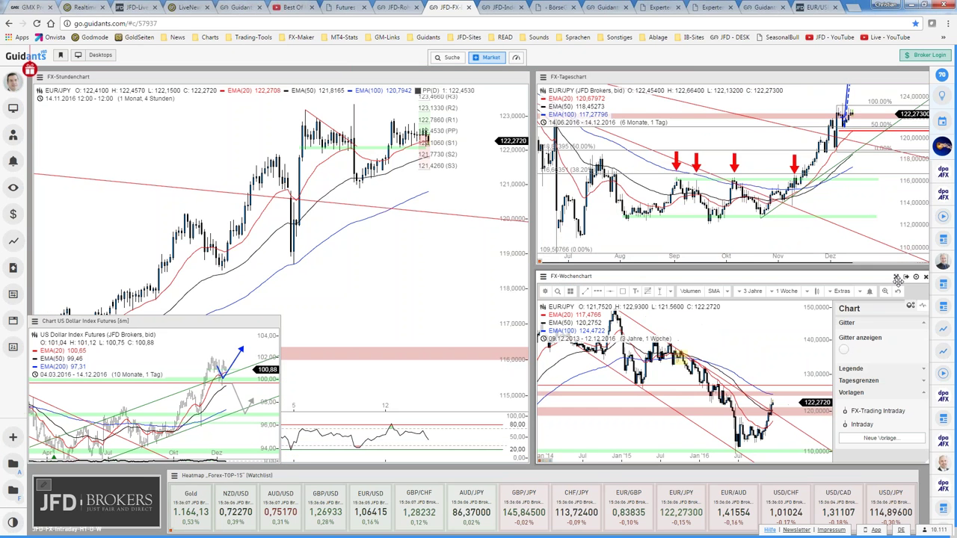
double_click(740, 276)
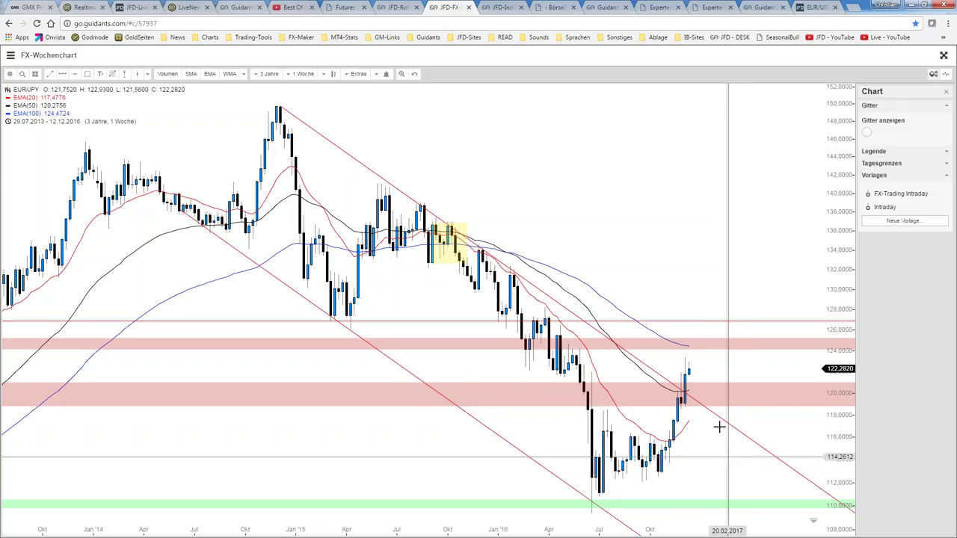
scroll(719, 425, down, 1)
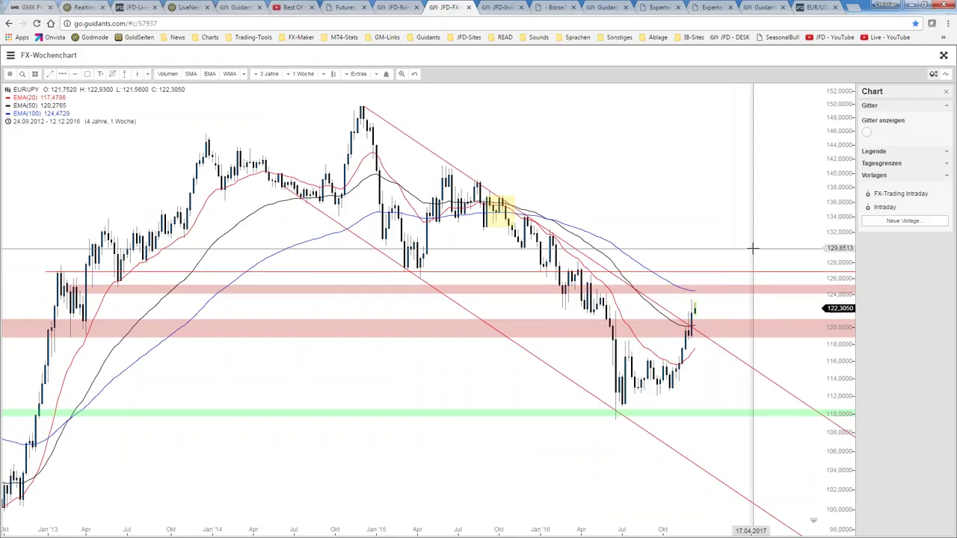
scroll(753, 248, up, 3)
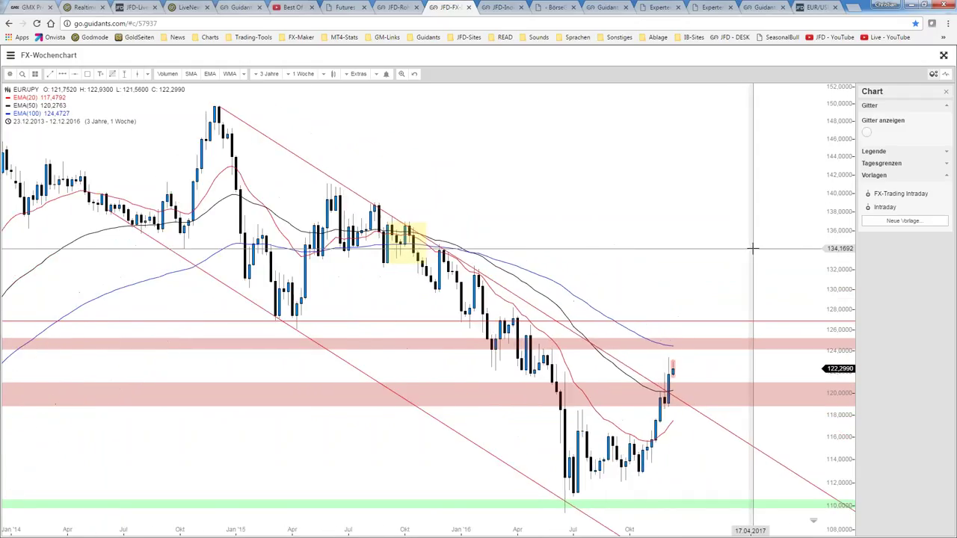
scroll(753, 247, up, 1)
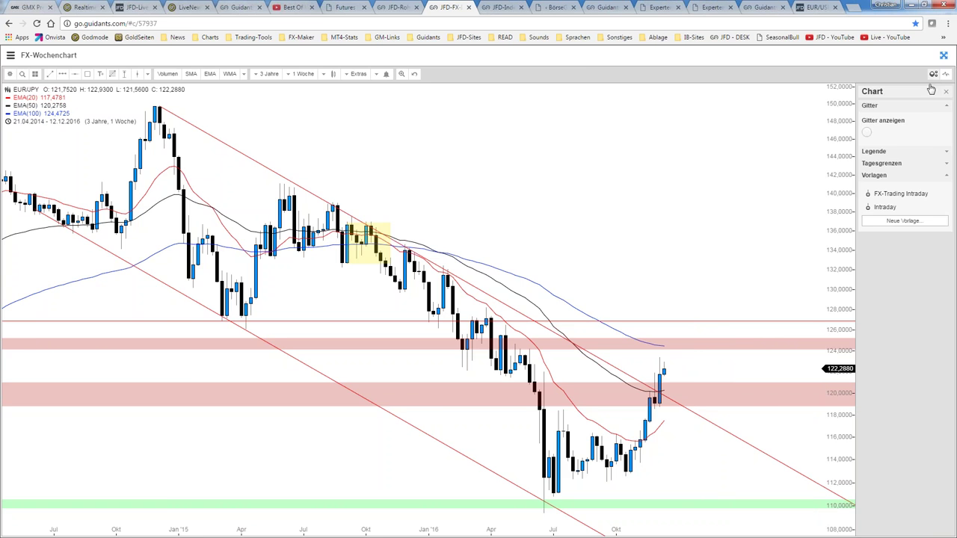
- Switch from the EUR/JPY weekly chart to the maximized daily chart and examine the price around the red zone and the blue forecast paths
click(944, 55)
click(851, 187)
click(896, 77)
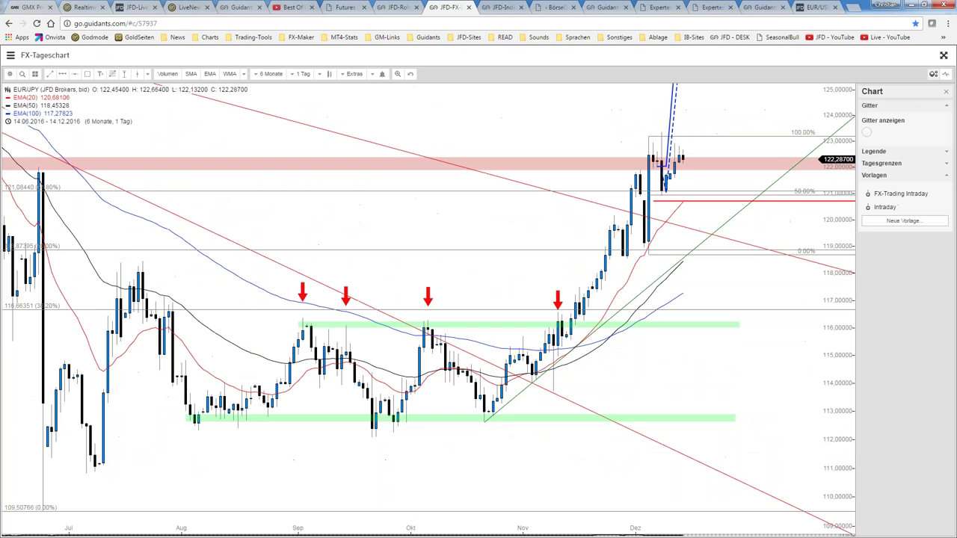
scroll(818, 214, up, 5)
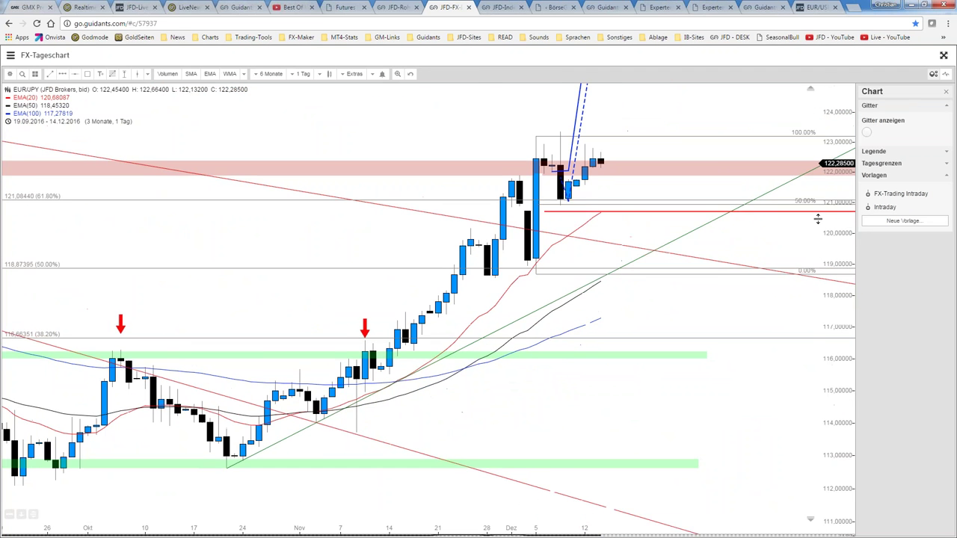
scroll(703, 184, down, 3)
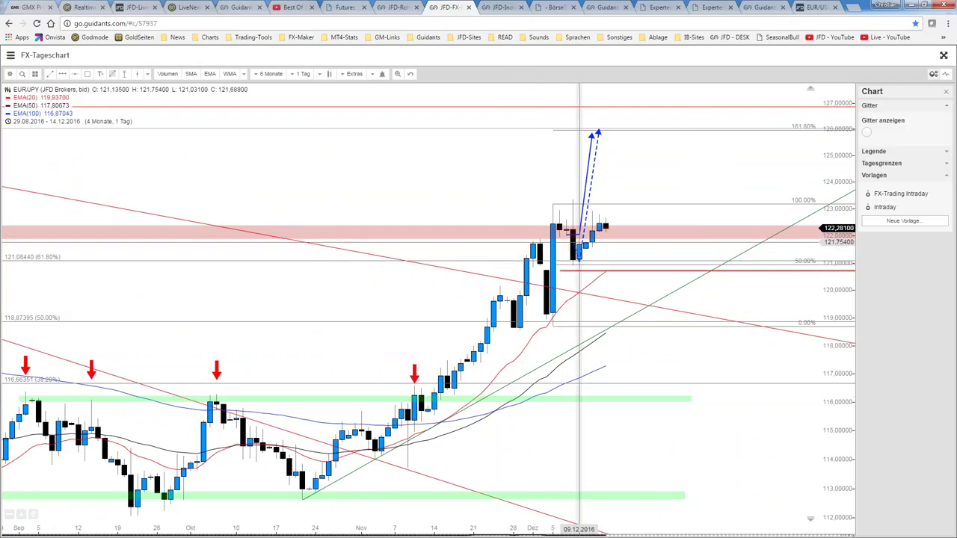
scroll(622, 243, down, 5)
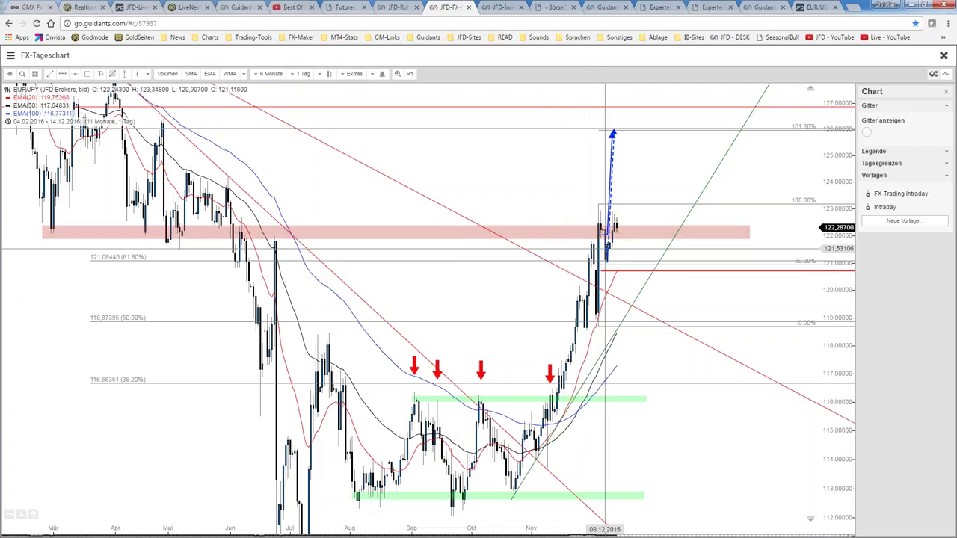
- Examine the EUR/JPY daily chart over about four months and one year, comparing the 161.80% target with the EMA(20) and red support line
scroll(641, 250, up, 4)
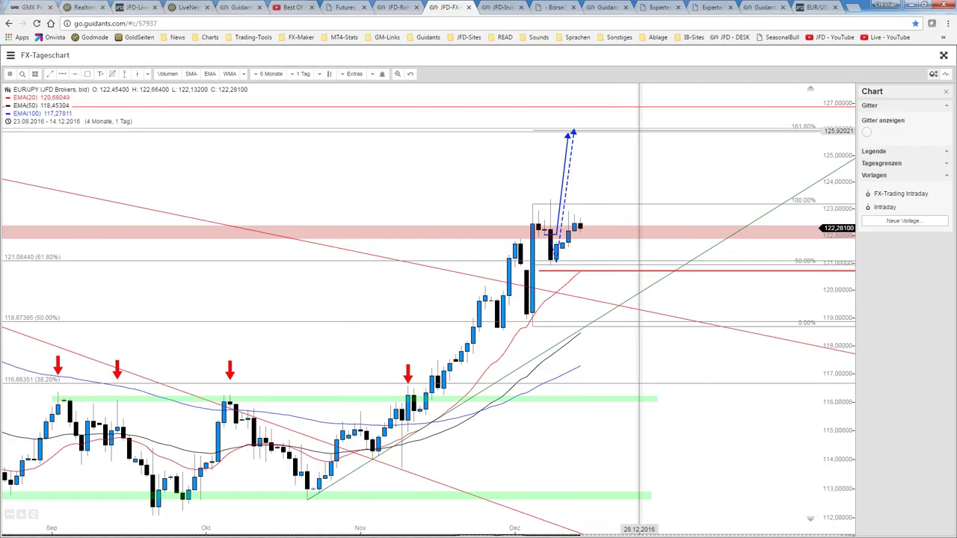
drag(650, 154, 676, 164)
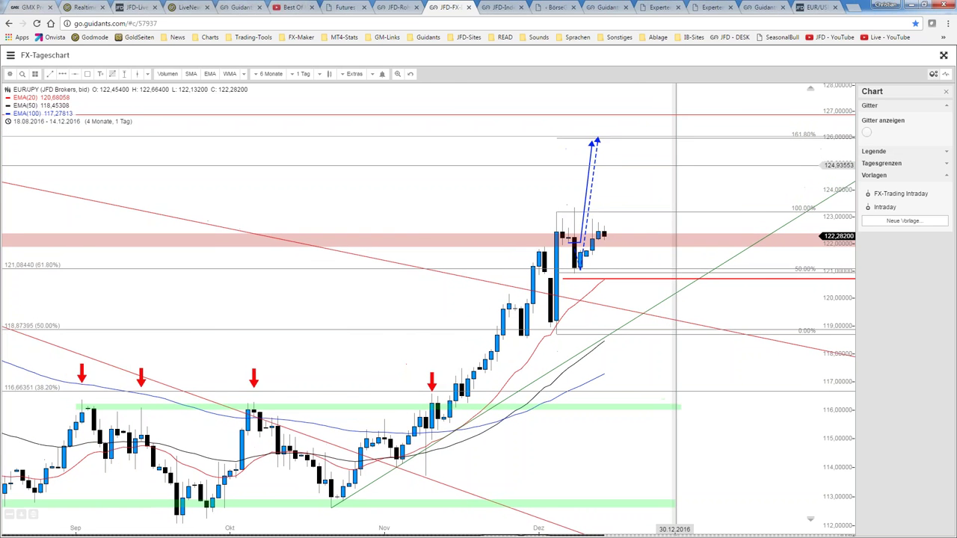
scroll(676, 164, down, 5)
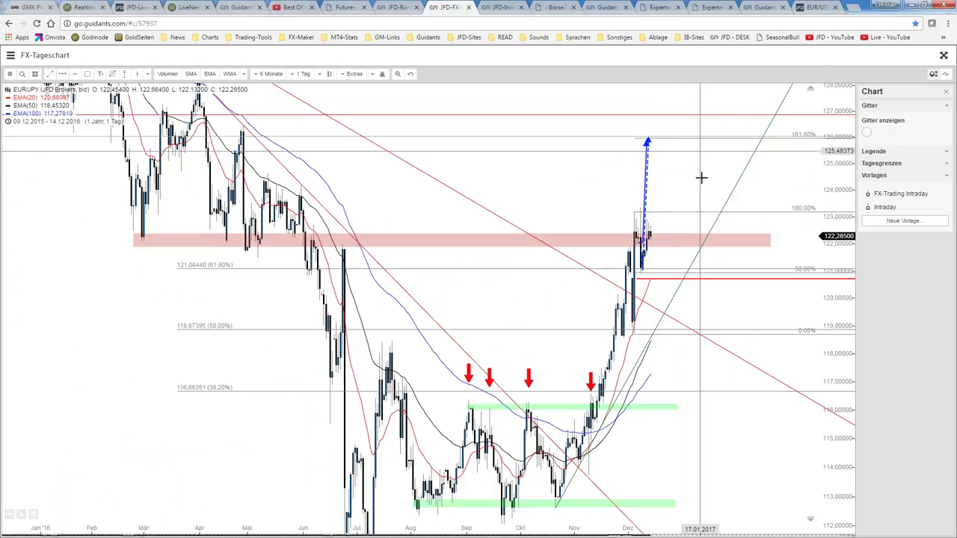
scroll(703, 180, up, 5)
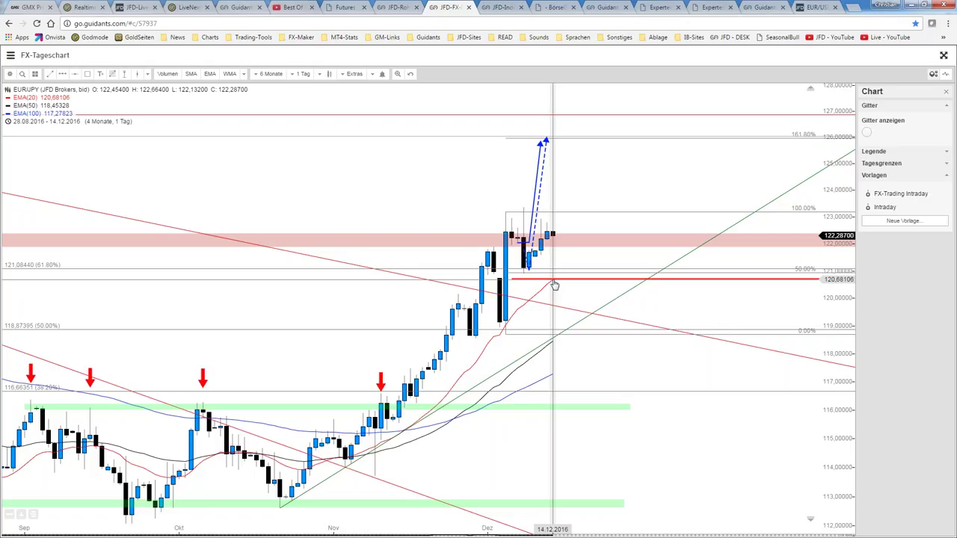
drag(554, 285, 586, 284)
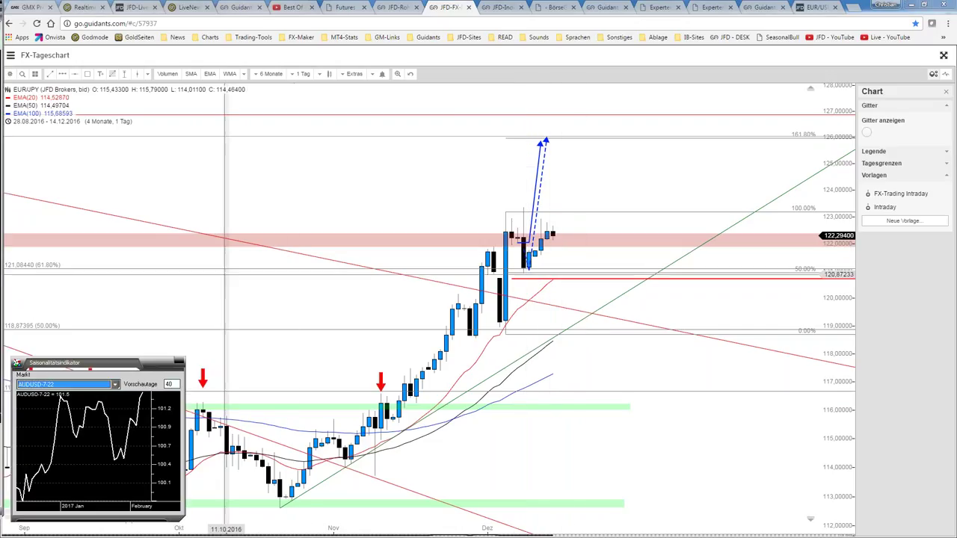
- Show the EURJPY-7-22 seasonality in the Saisonalitätsindikator, then restore the EUR/JPY daily chart to its normal size
drag(93, 364, 712, 138)
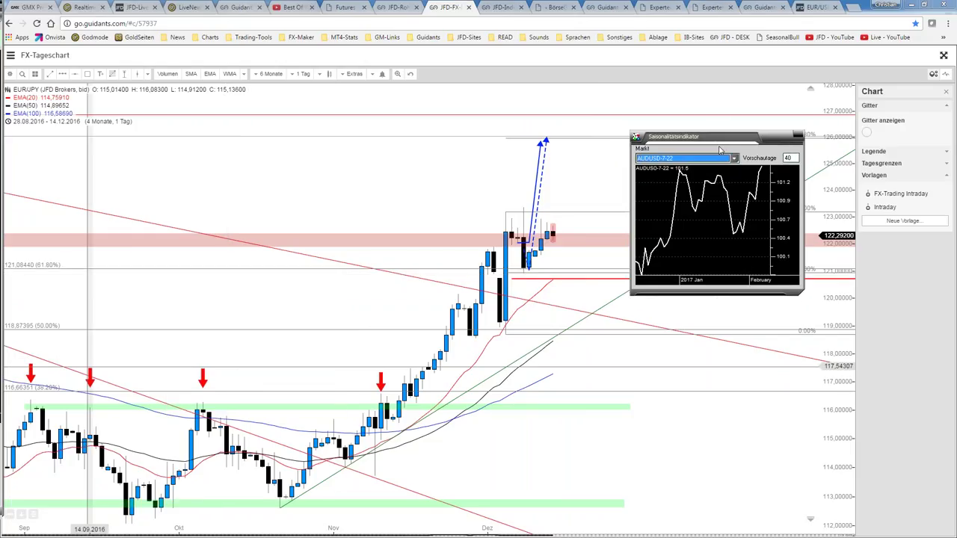
click(735, 160)
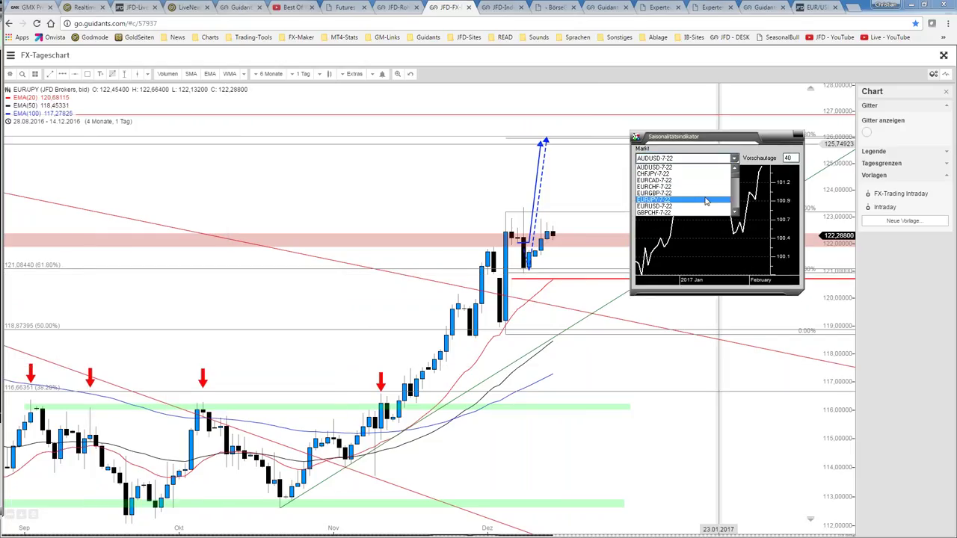
click(705, 199)
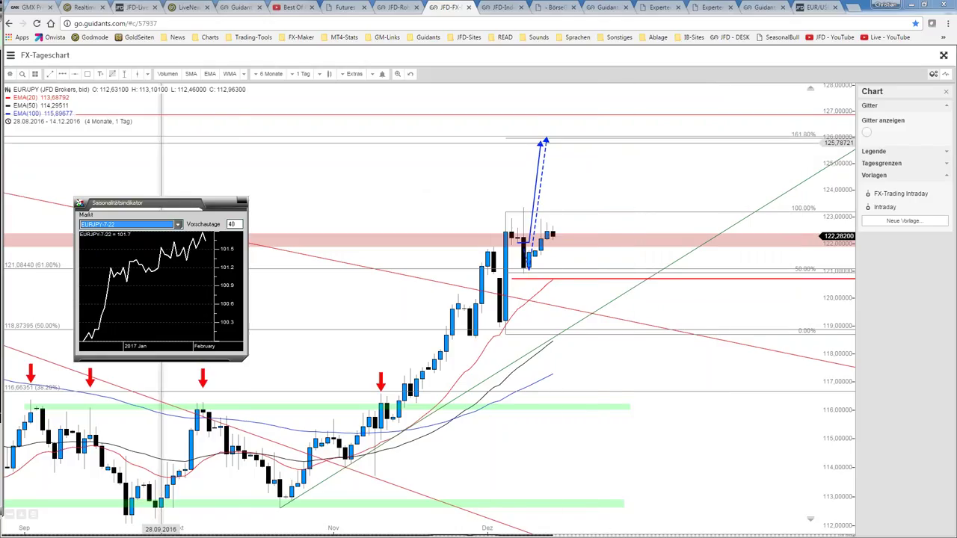
click(944, 58)
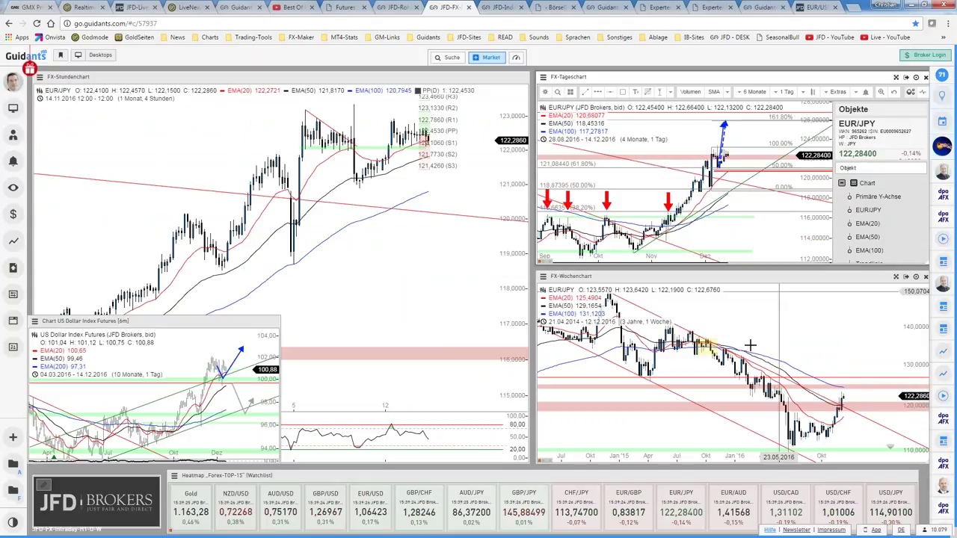
- Load USD/JPY from the heatmap and maximize its weekly chart to examine the forecast path toward the falling red trendline
click(874, 502)
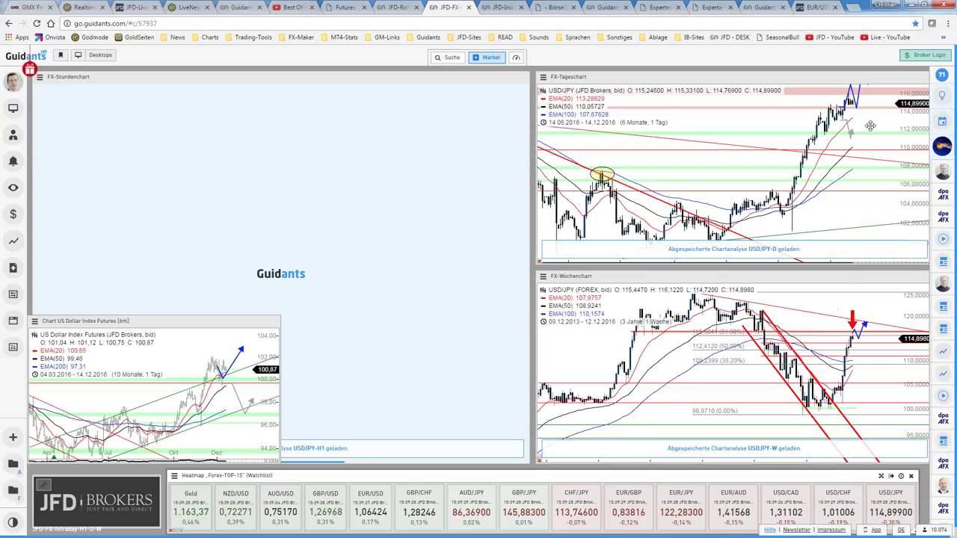
click(899, 79)
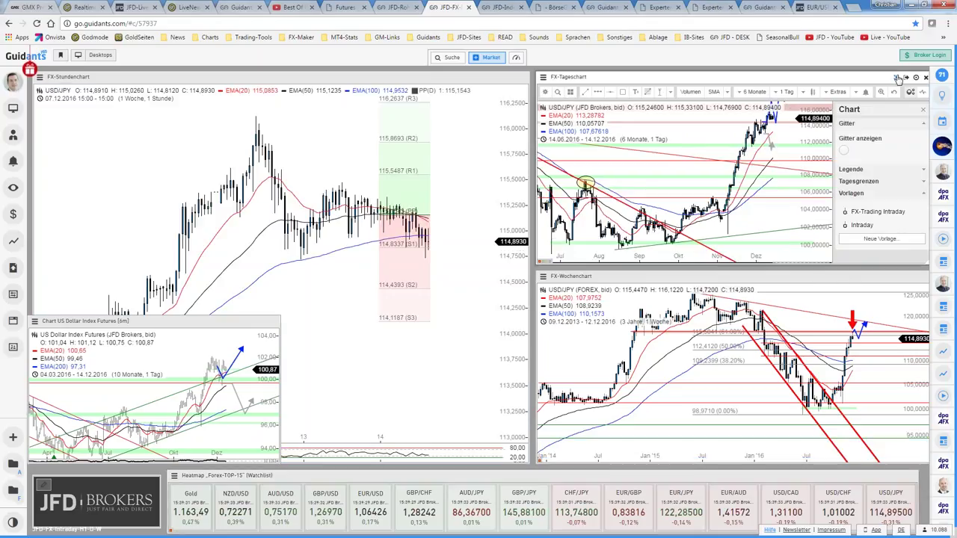
click(897, 278)
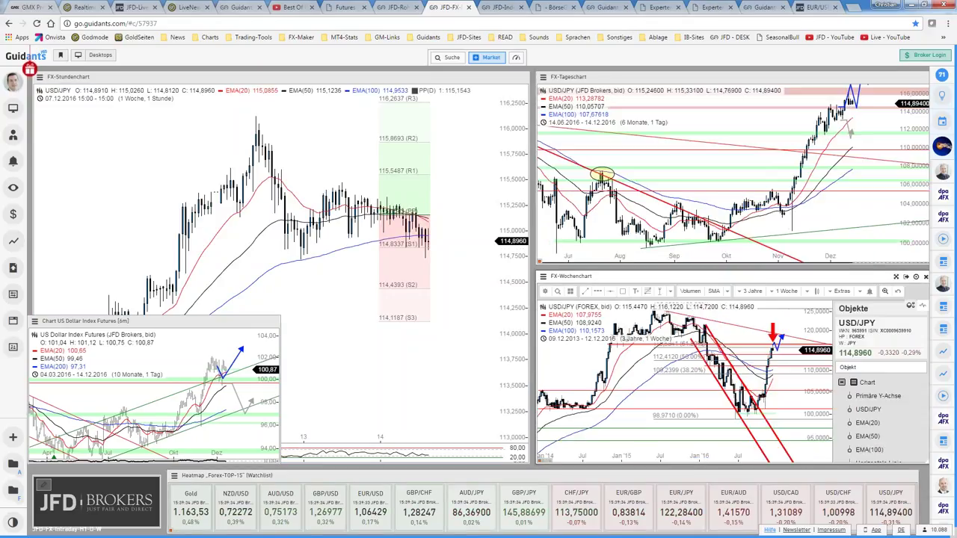
click(905, 277)
scroll(810, 178, up, 2)
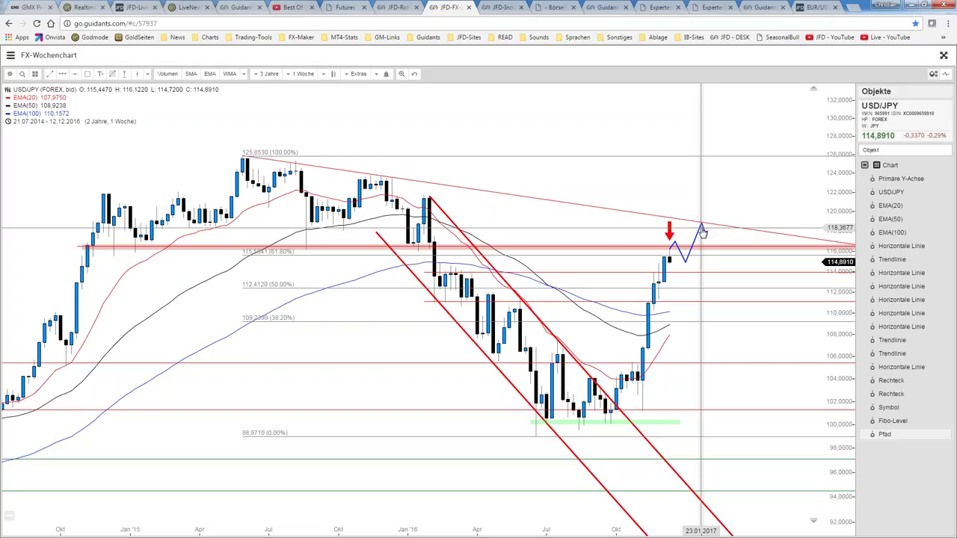
double_click(703, 232)
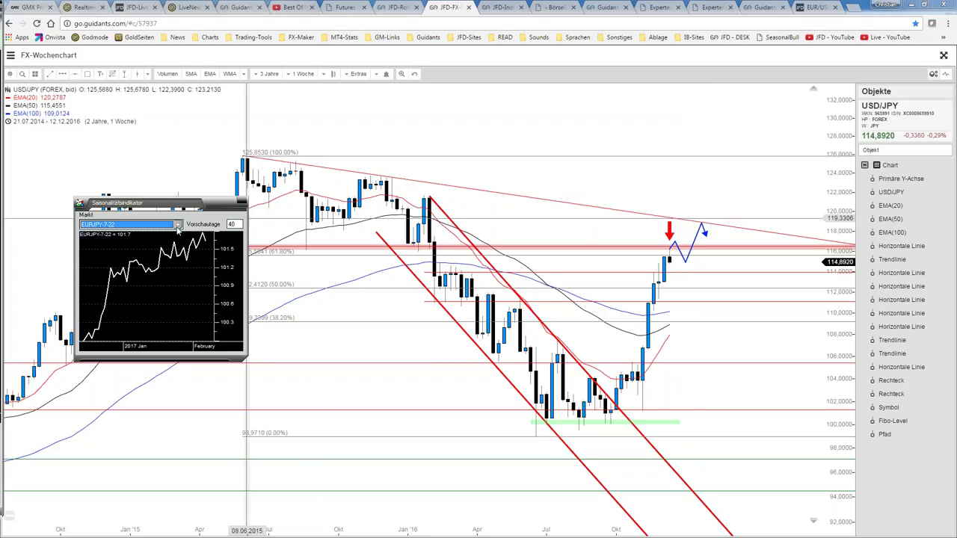
- Show the USDJPY-7-22 seasonality over the weekly chart's lower area and restore the USD/JPY chart to its normal size
click(178, 226)
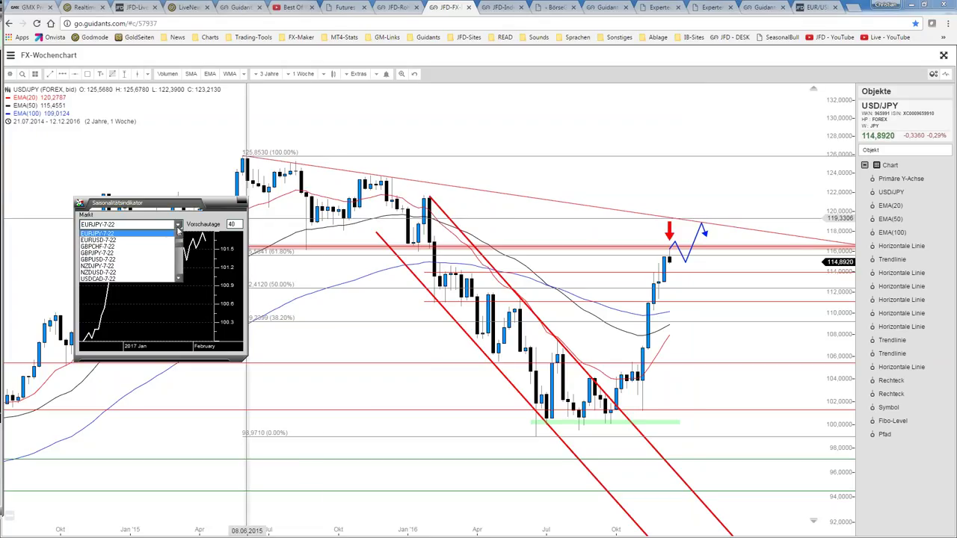
click(179, 280)
click(179, 280)
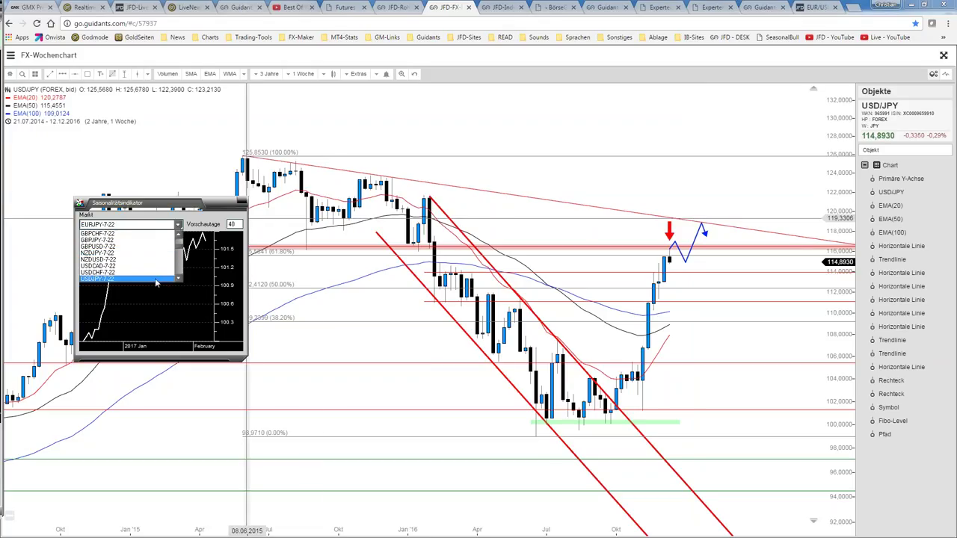
click(156, 279)
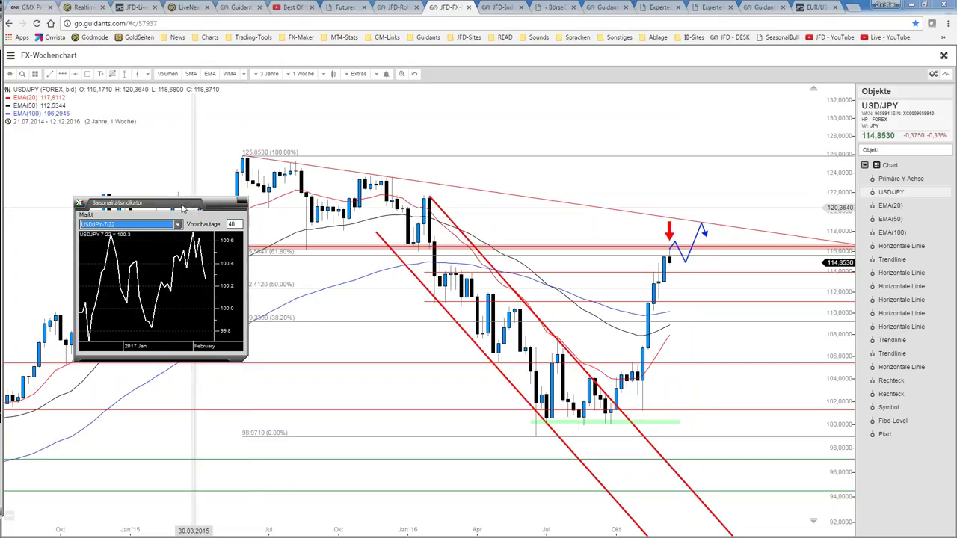
drag(193, 208, 293, 326)
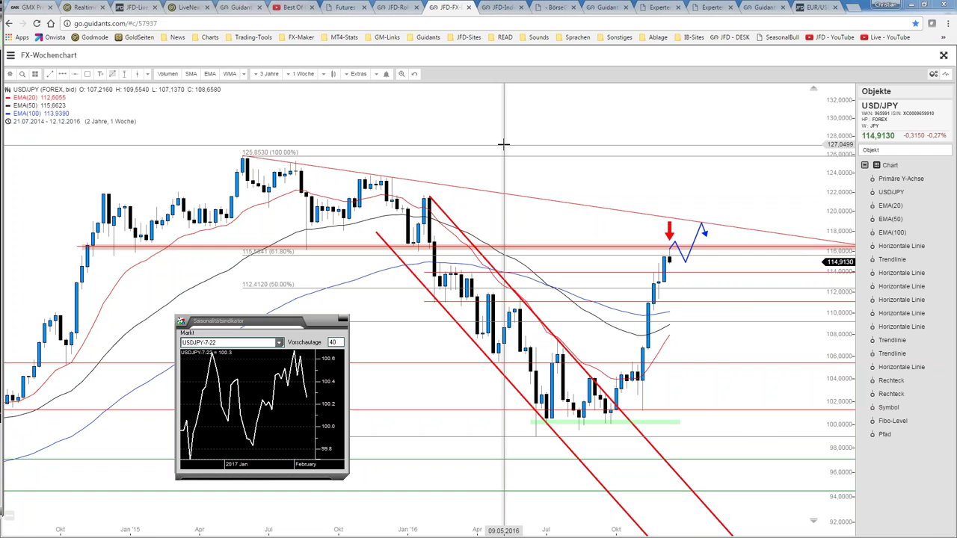
key(Escape)
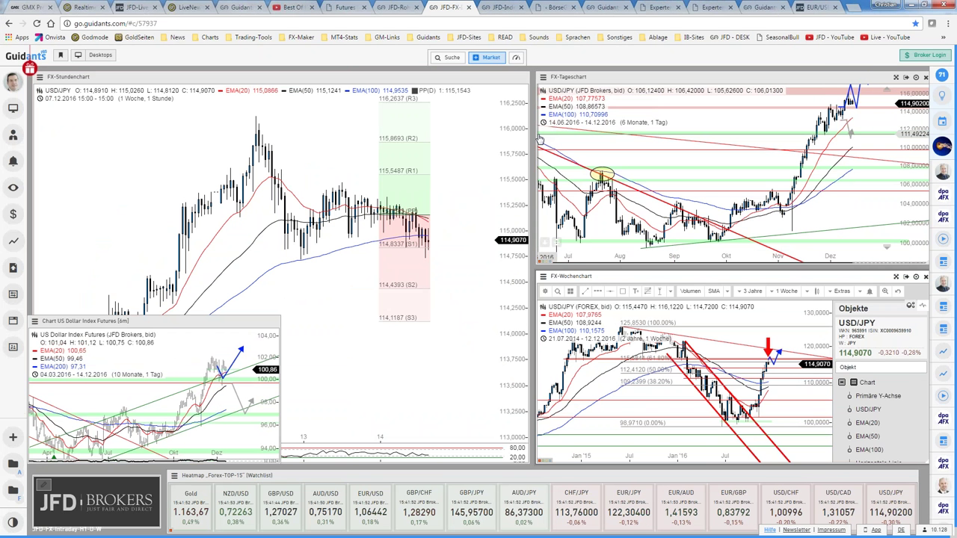
- Switch to the JFD-Rohstoff-SCAN desktop and replace Silber in the chart with WTI Öl, found by searching for "wti"
click(395, 7)
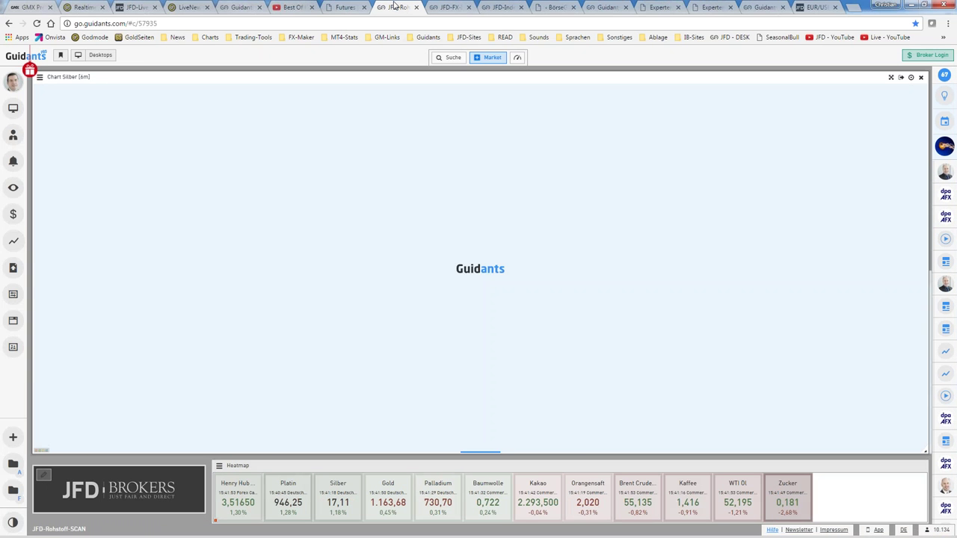
click(41, 91)
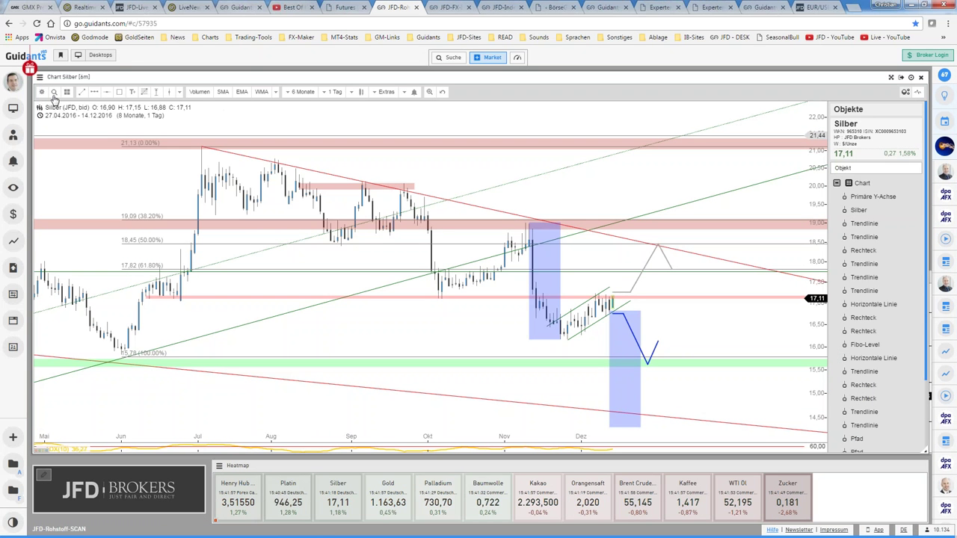
click(54, 93)
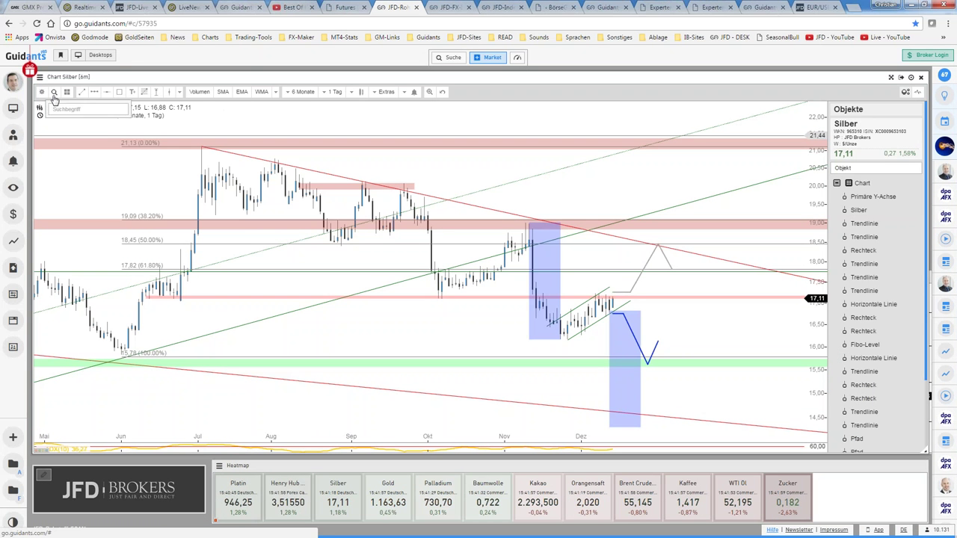
text(wt)
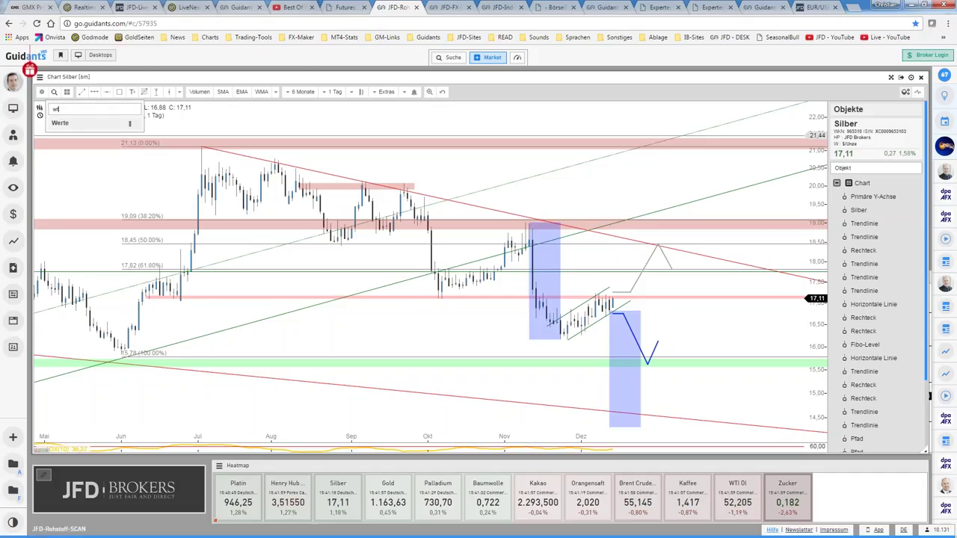
text(i)
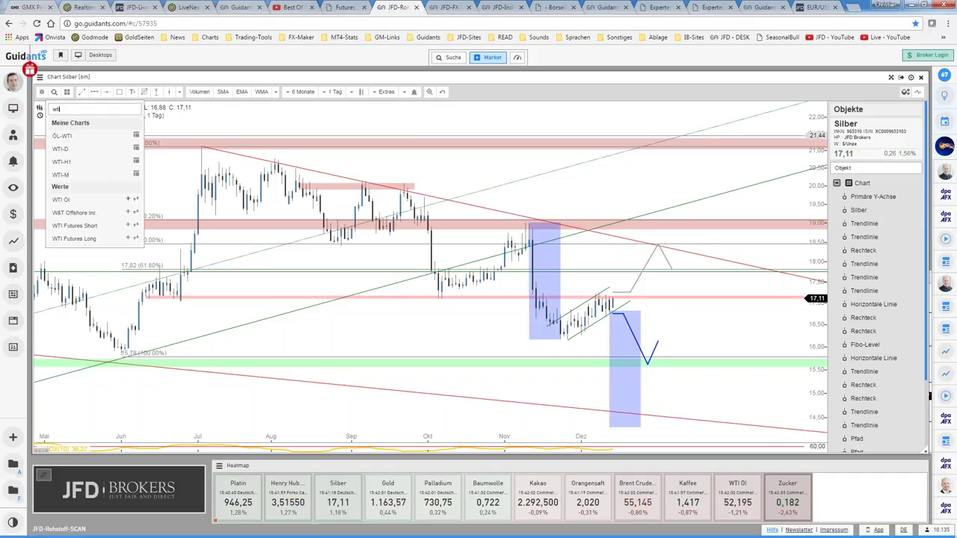
click(61, 200)
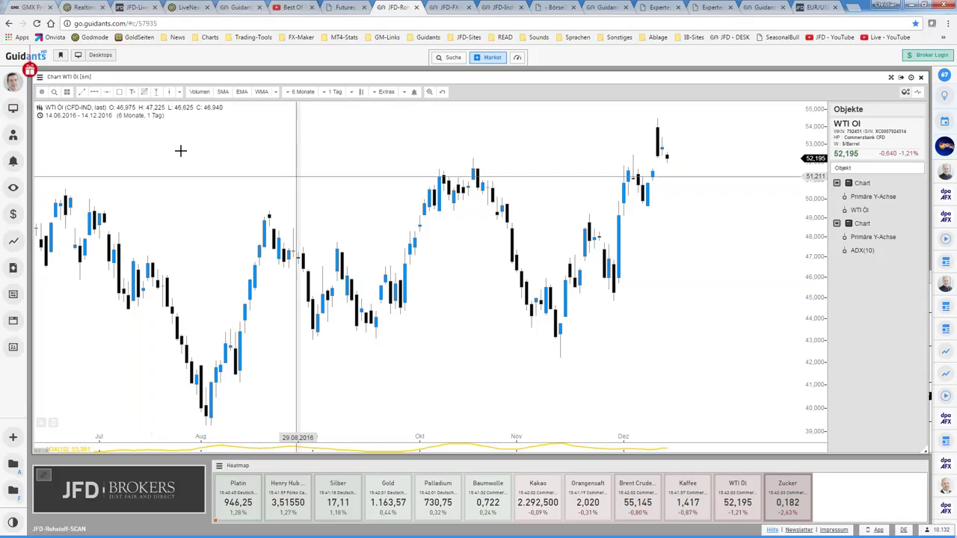
- Load the saved WTI-D chart analysis and widen its view to about nine months
click(42, 91)
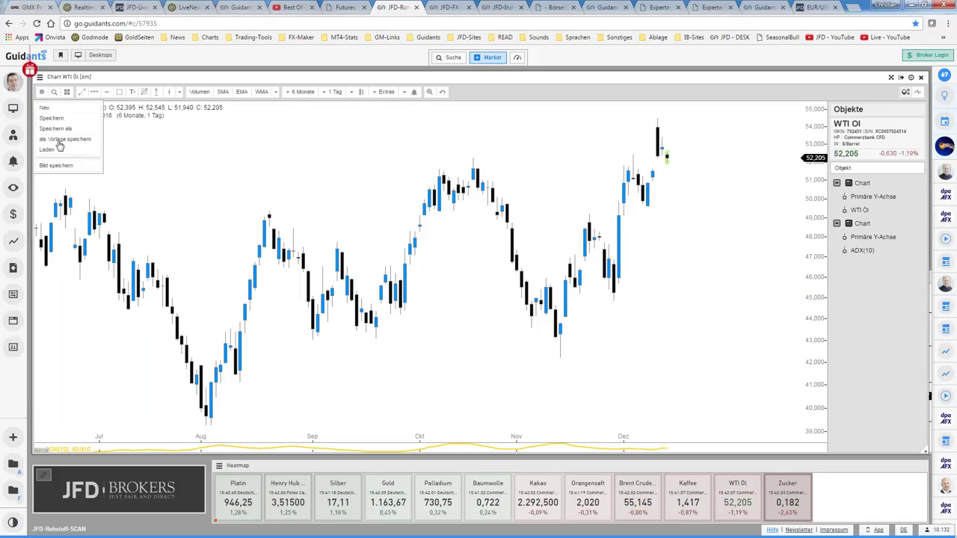
click(57, 150)
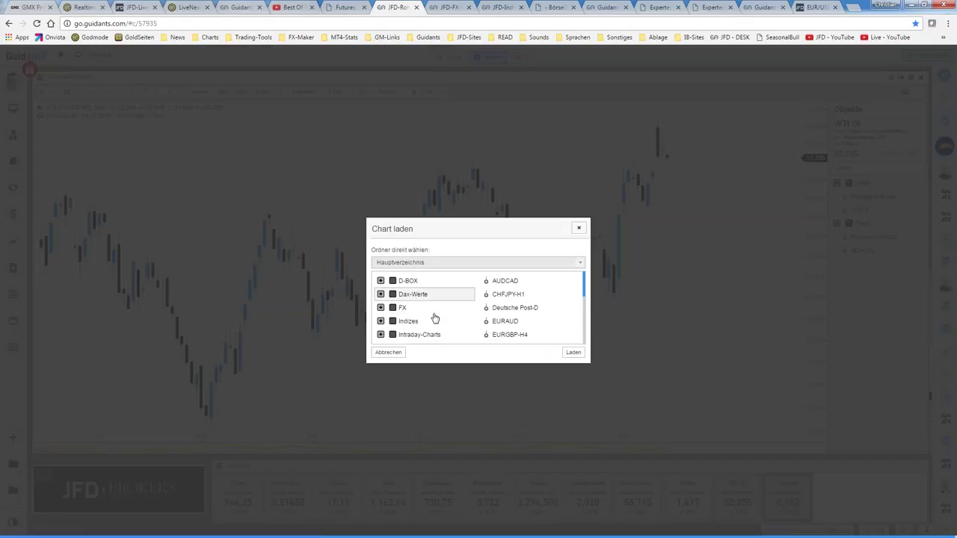
scroll(432, 320, down, 1)
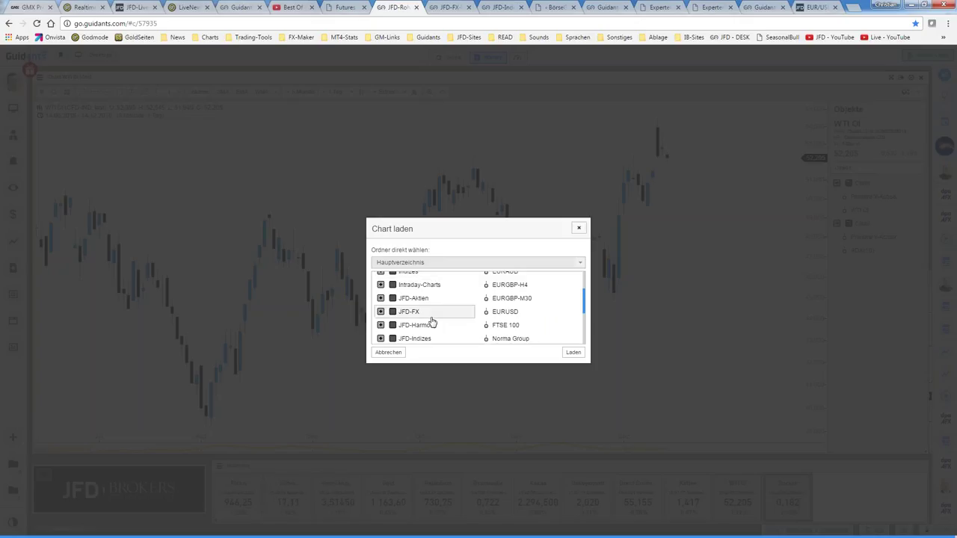
scroll(431, 321, down, 1)
click(427, 303)
scroll(527, 306, down, 2)
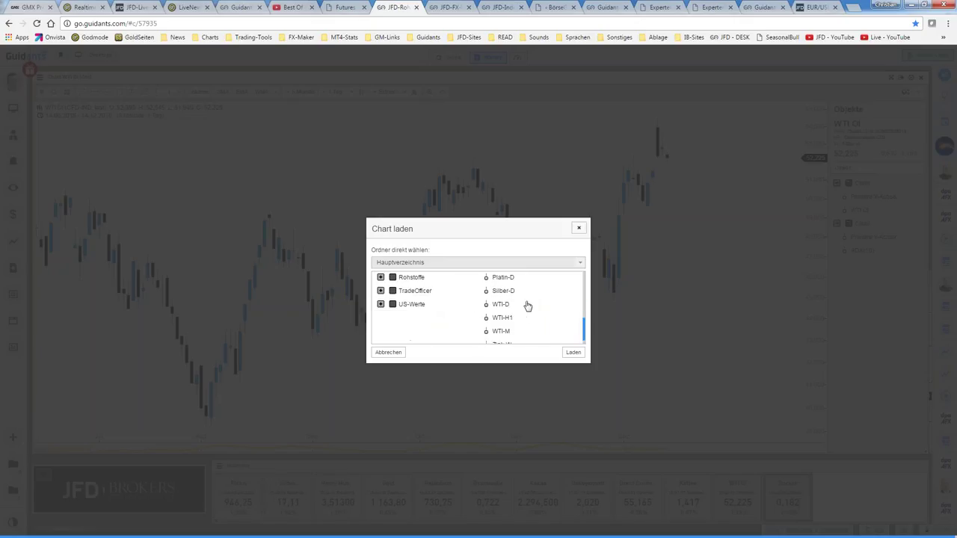
scroll(528, 306, down, 1)
double_click(526, 298)
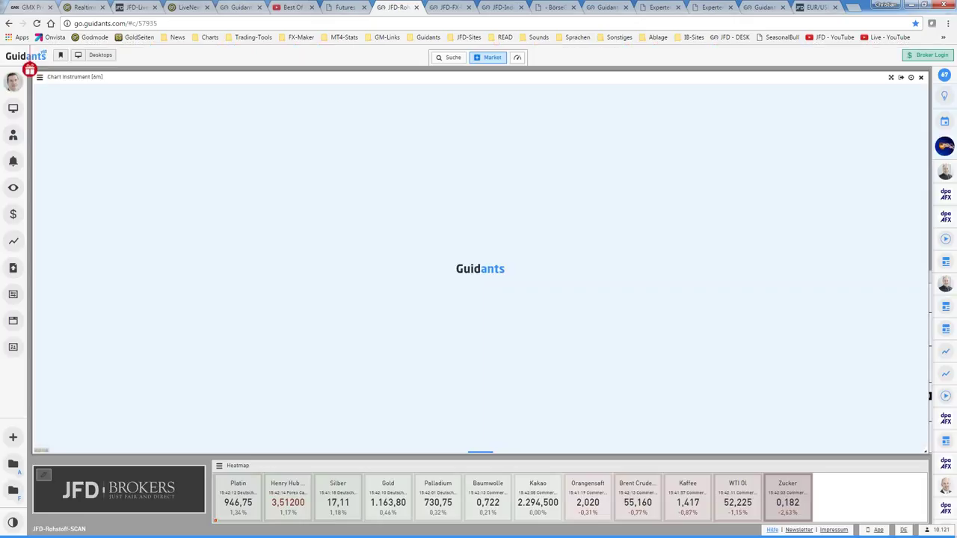
scroll(733, 266, down, 3)
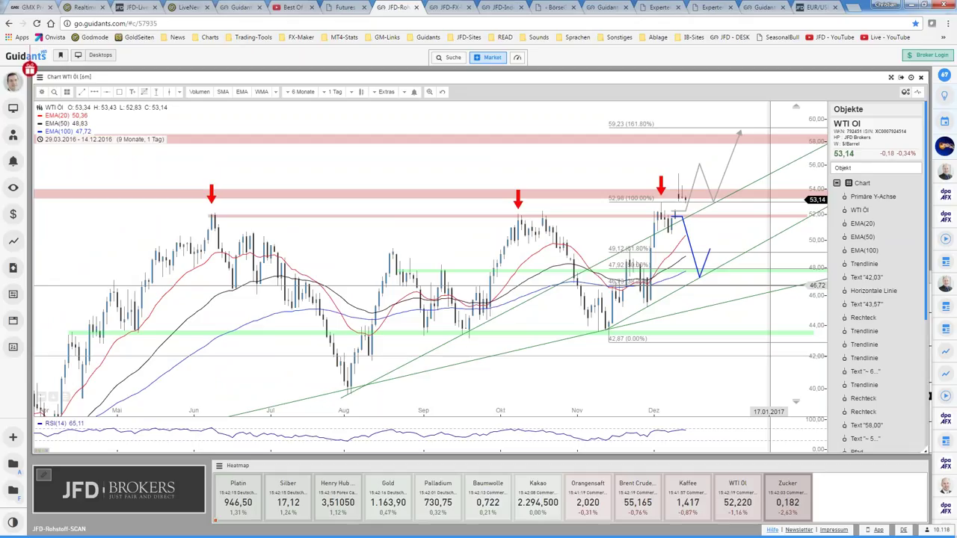
- Switch to the Guidants economic calendar and highlight the 16:30 US crude oil inventories entry (Rohöllagerbestände) and its previous value
scroll(733, 265, down, 2)
scroll(733, 265, up, 2)
click(762, 7)
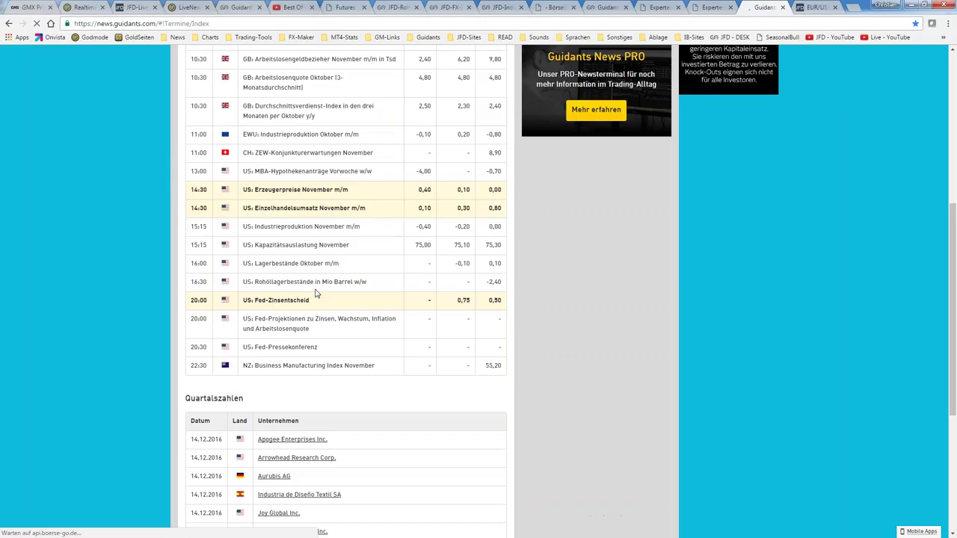
drag(476, 263, 455, 263)
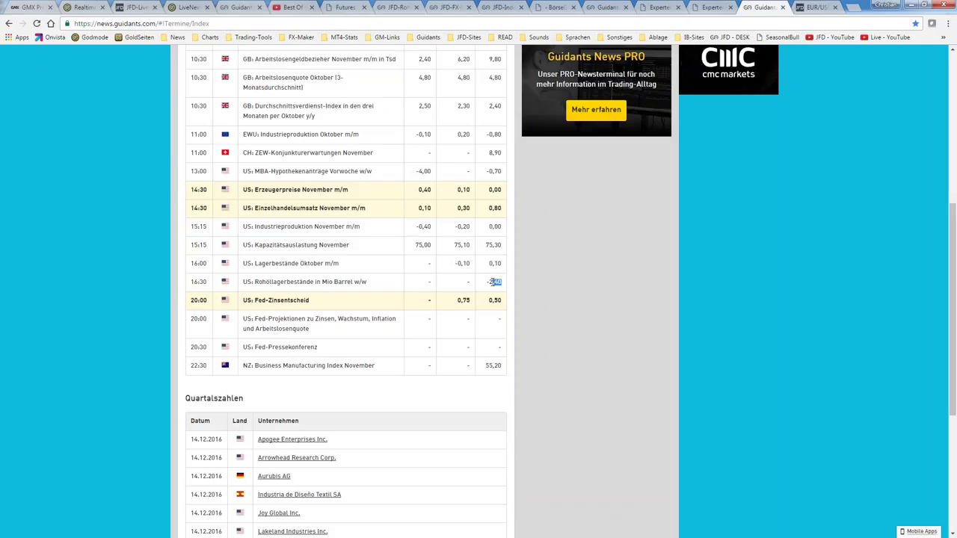
drag(339, 263, 258, 262)
drag(367, 282, 273, 288)
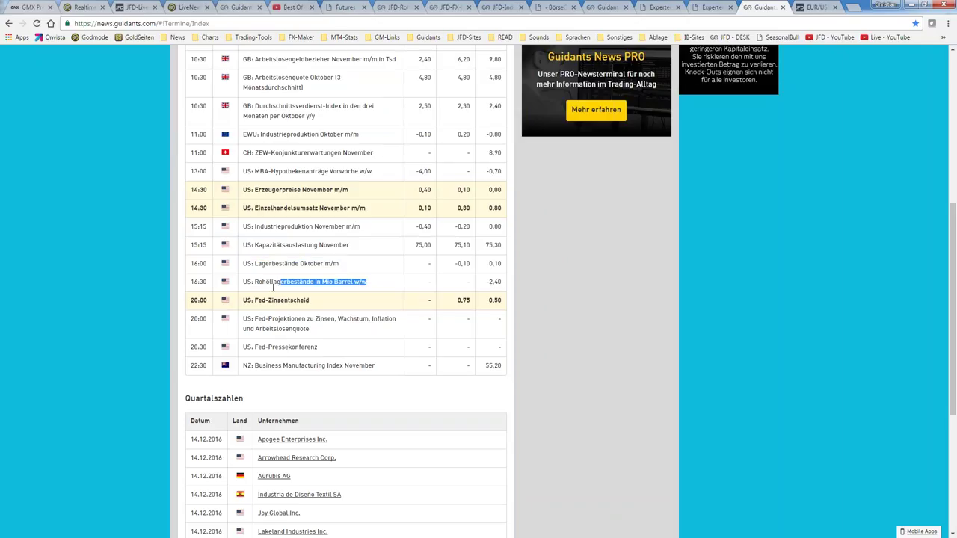
click(275, 285)
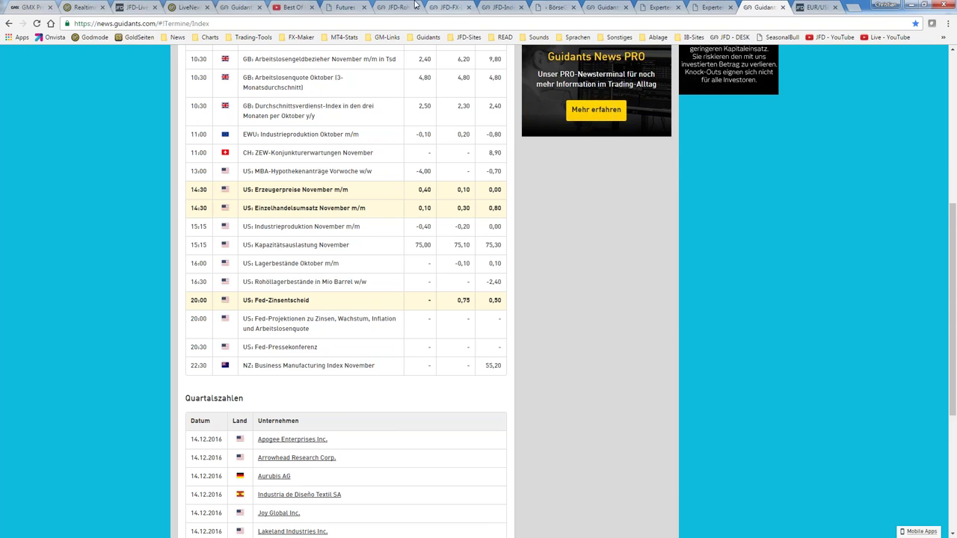
- Return to the WTI Öl daily chart and maximize it, showing about seven months with all three red arrows in view
click(409, 6)
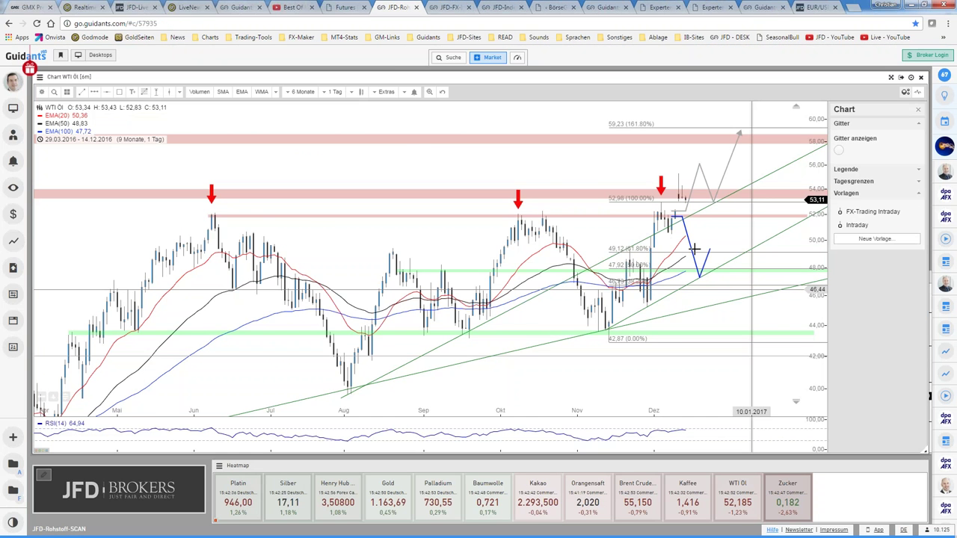
scroll(720, 236, up, 3)
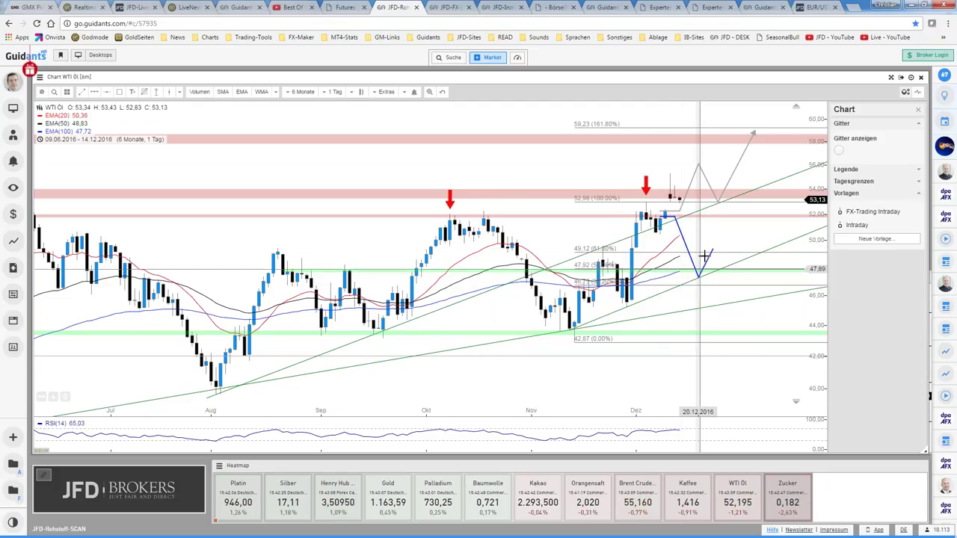
scroll(705, 256, down, 4)
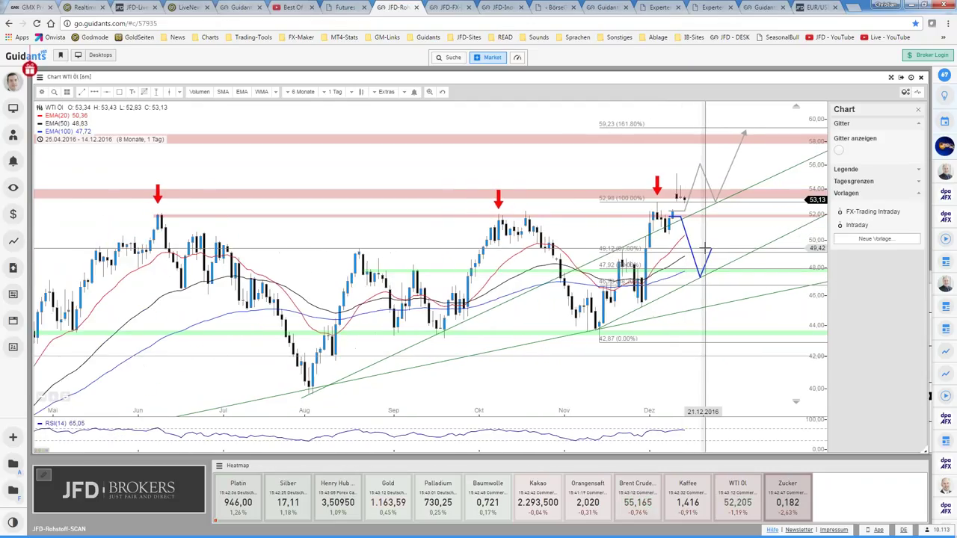
click(890, 77)
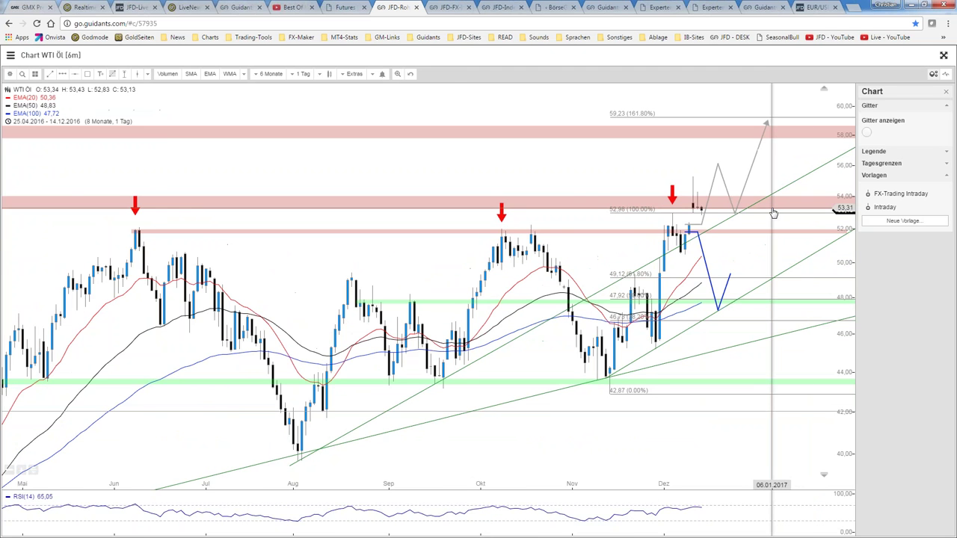
scroll(767, 212, up, 1)
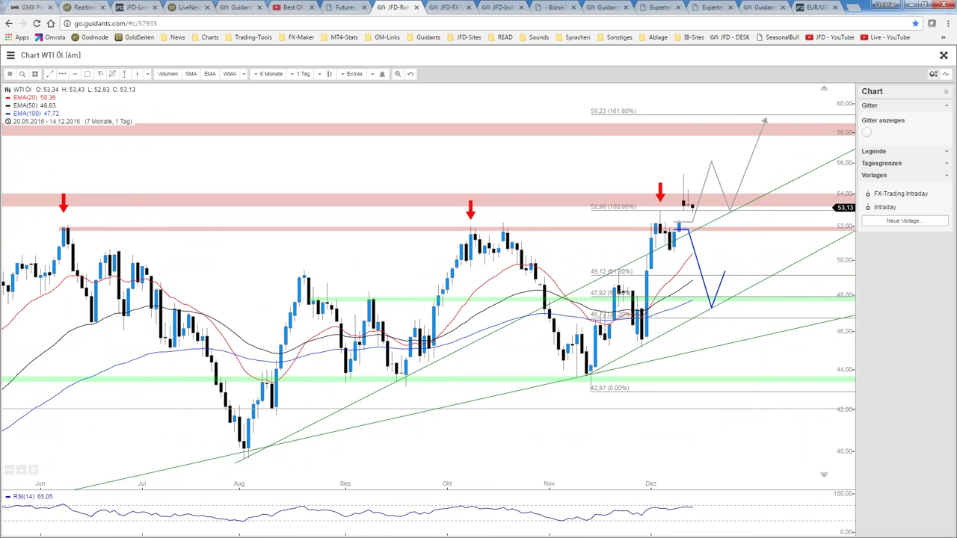
drag(102, 215, 127, 214)
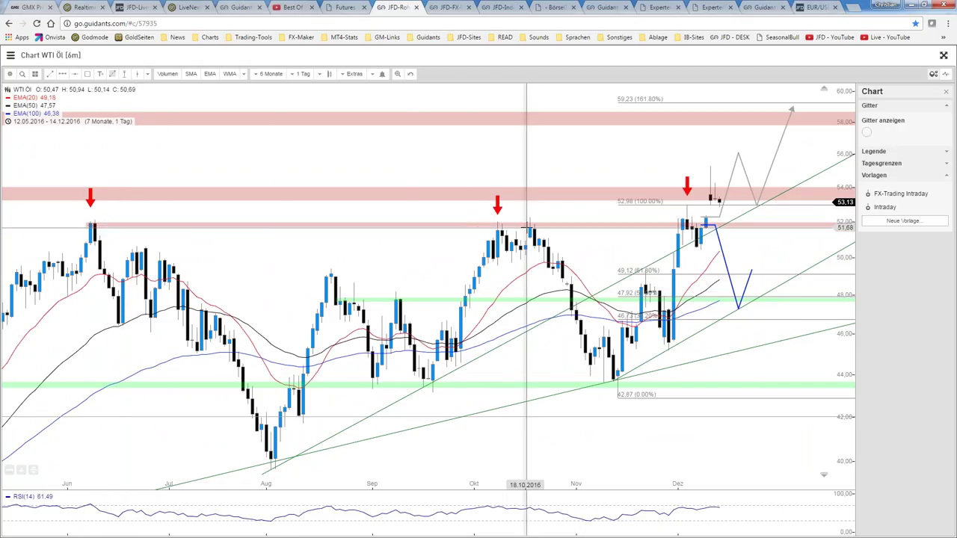
- Examine WTI Öl's recent price action around the red resistance zones and the blue and grey forecast paths over about six months
click(532, 227)
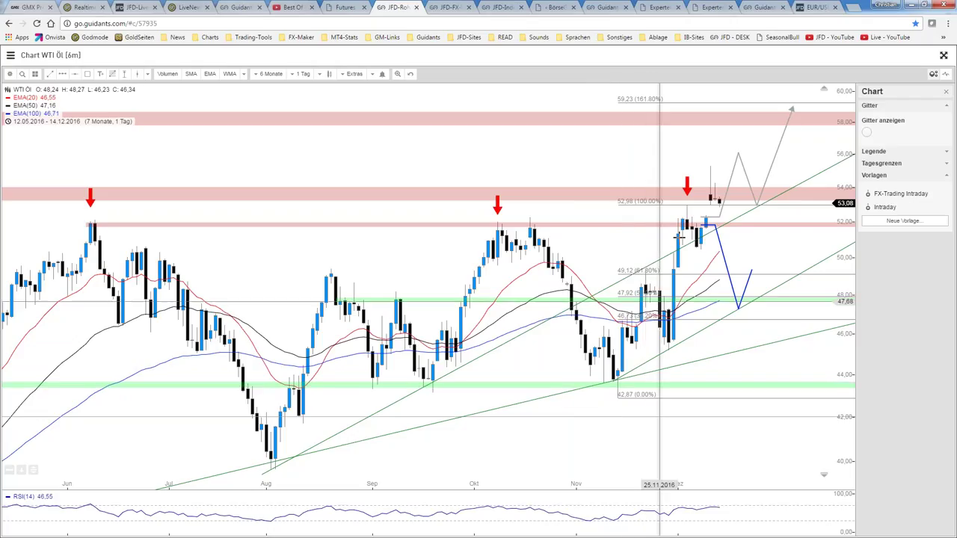
scroll(754, 247, up, 1)
scroll(753, 247, up, 1)
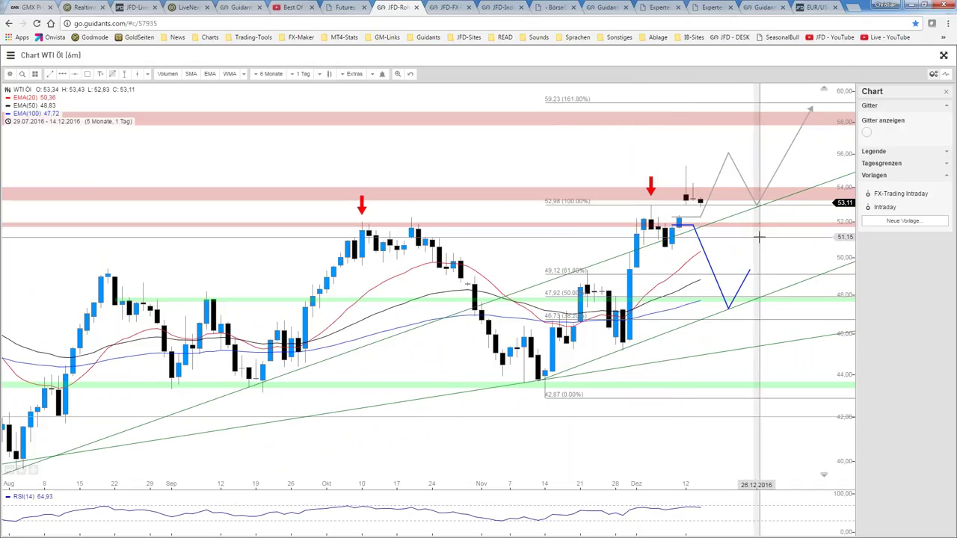
scroll(759, 238, down, 1)
scroll(760, 237, down, 1)
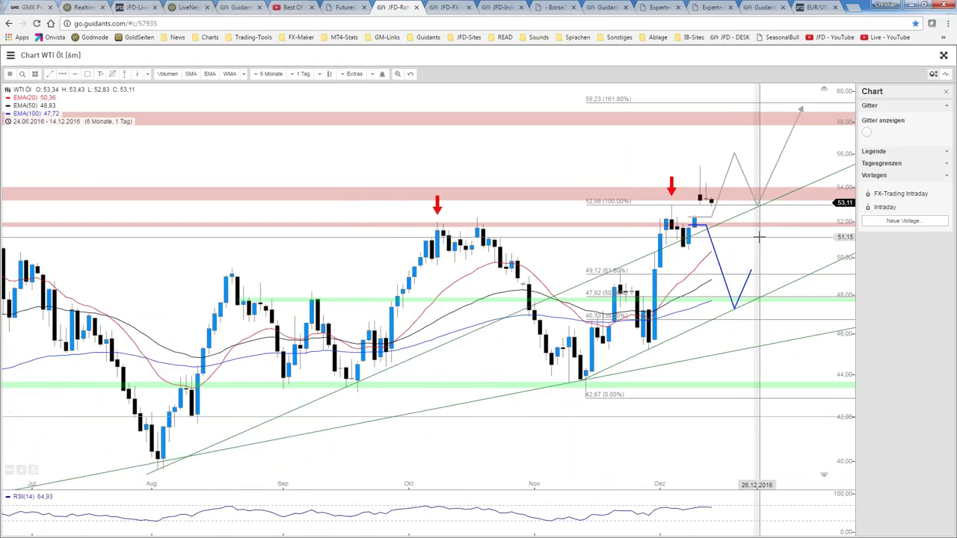